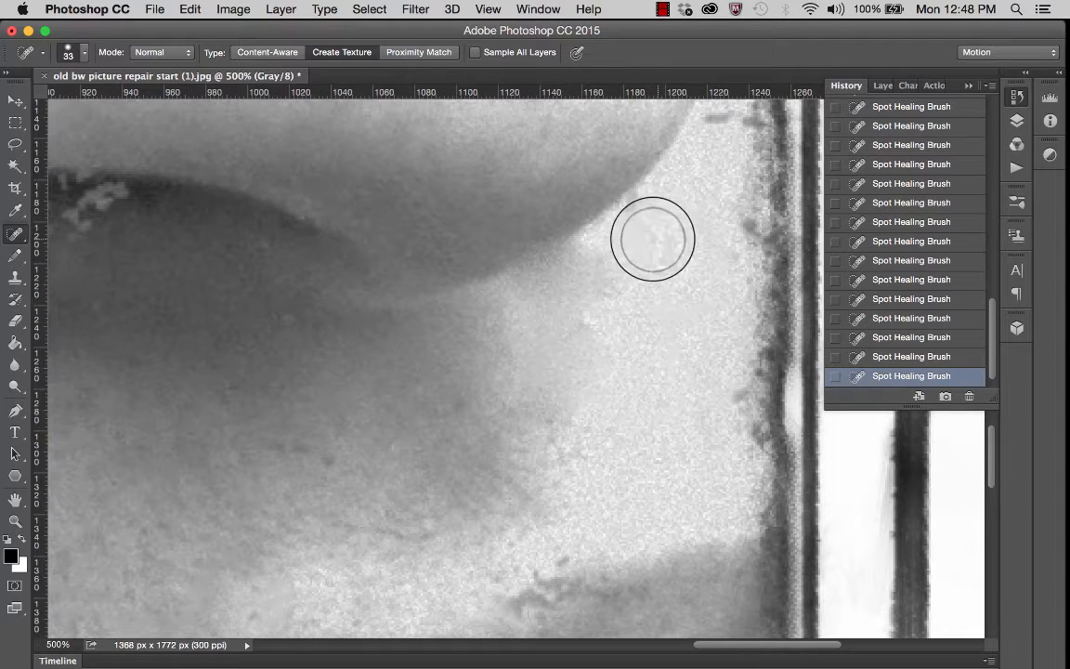
# Heal the blemish beside the curved edge and the light specks in the dark crease with the Spot Healing Brush
pyautogui.click(644, 220)
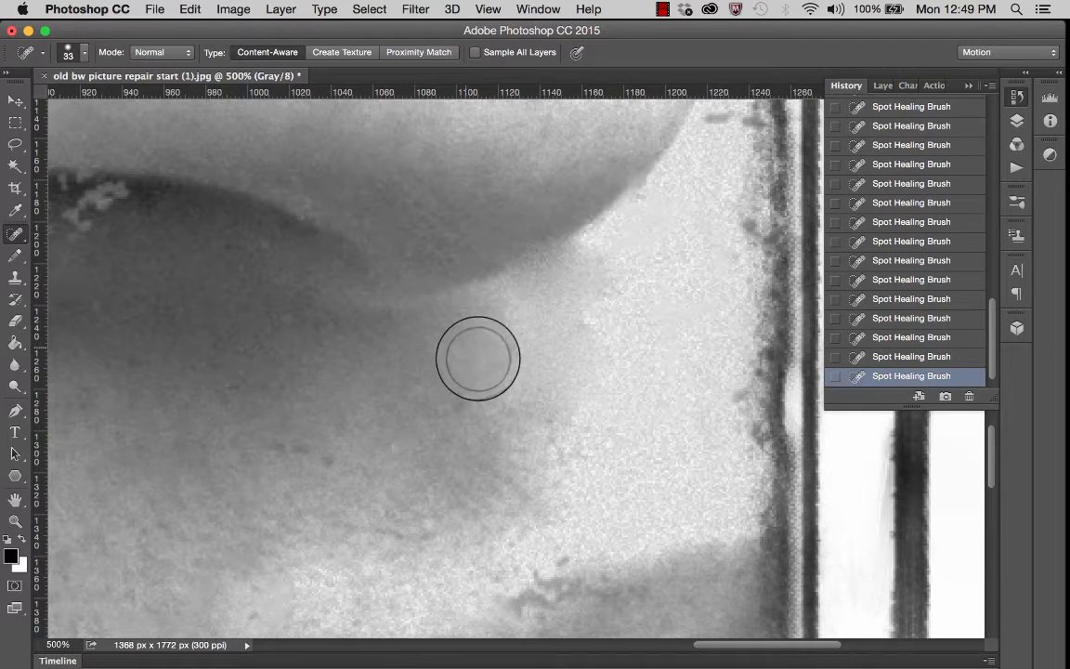
pyautogui.hscroll(-5, 477, 358)
pyautogui.scroll(3, 477, 358)
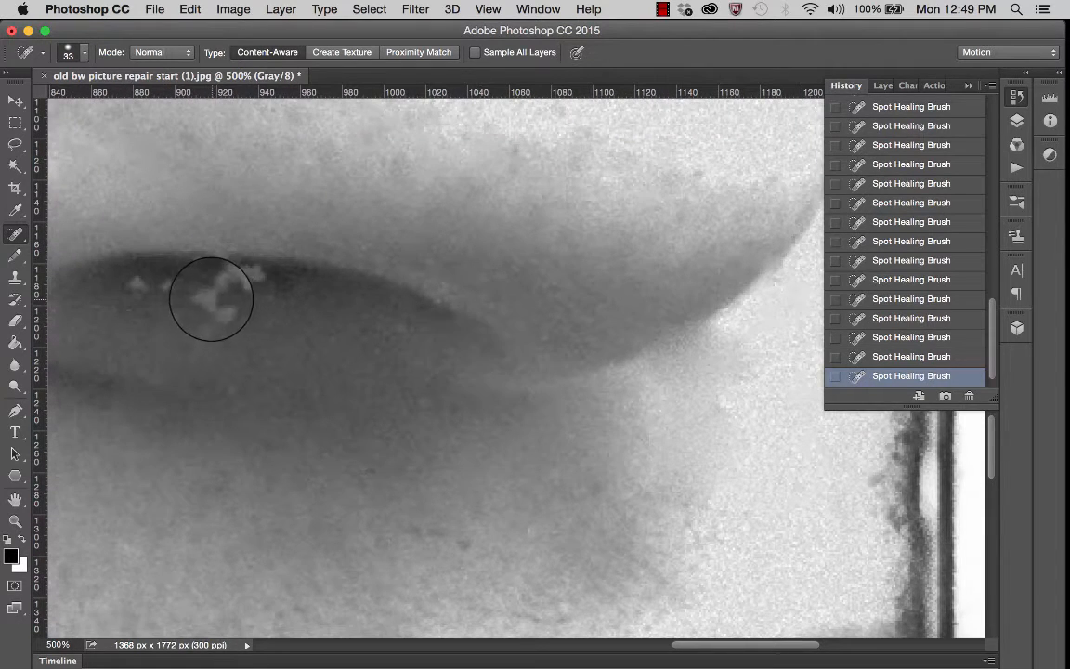
pyautogui.click(210, 291)
pyautogui.click(142, 287)
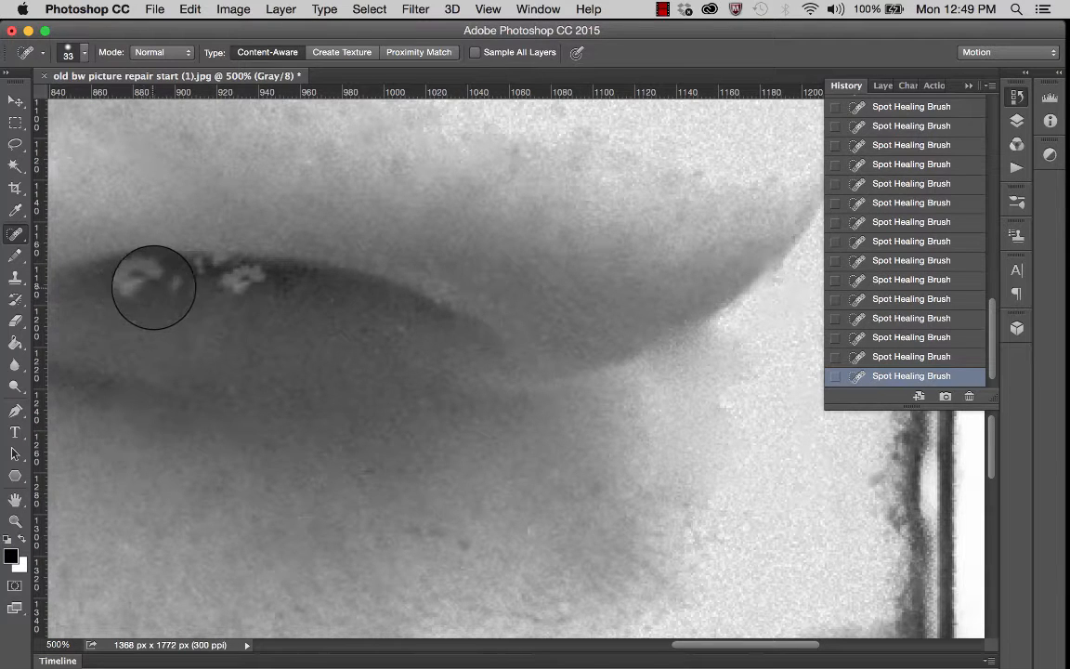
# Lasso the largest light speck in the dark crease, fill it with Content-Aware at 100% opacity, and clear the selection
pyautogui.hscroll(-1, 256, 300)
pyautogui.hscroll(-4, 256, 299)
pyautogui.scroll(2, 257, 299)
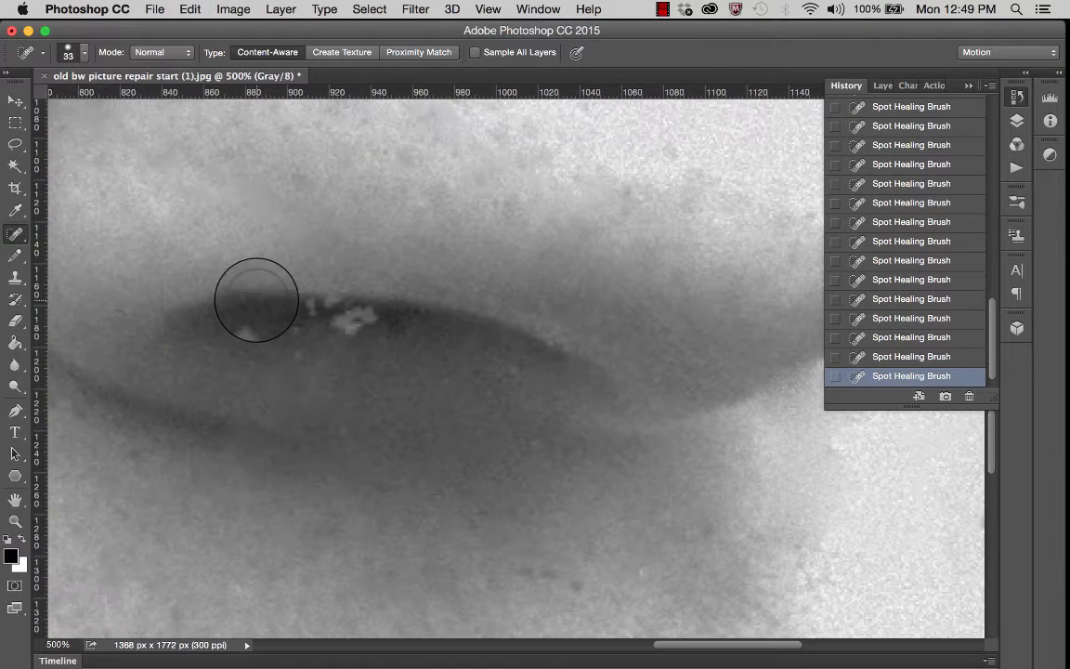
pyautogui.click(16, 146)
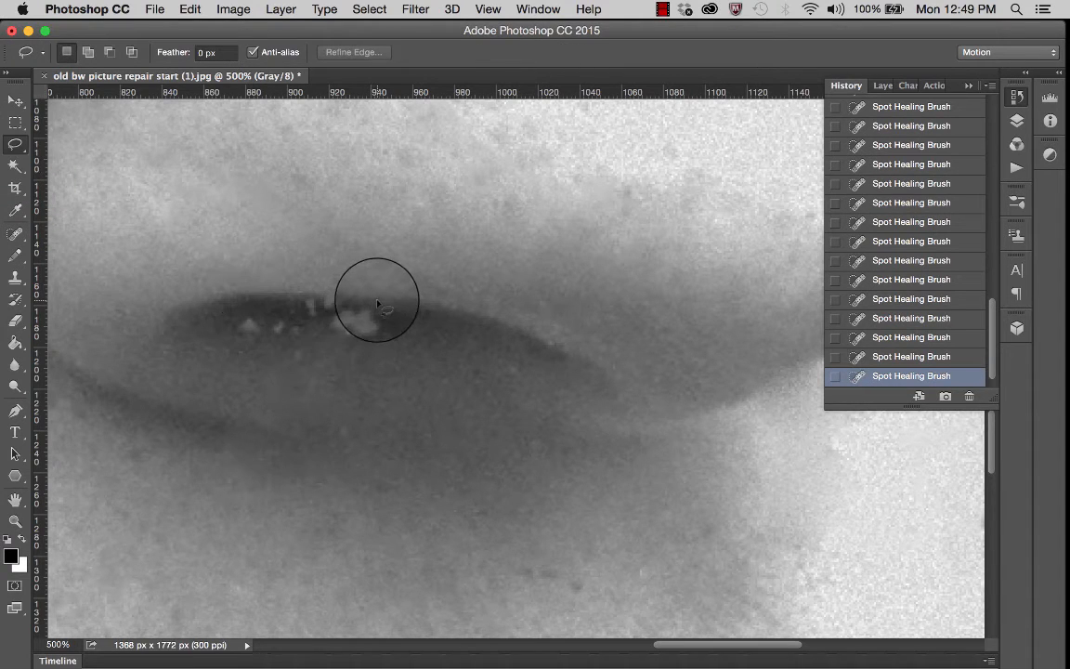
pyautogui.moveTo(354, 303)
pyautogui.mouseDown()
pyautogui.moveTo(326, 339)
pyautogui.moveTo(359, 343)
pyautogui.moveTo(384, 329)
pyautogui.moveTo(355, 301)
pyautogui.mouseUp()
pyautogui.click(149, 9)
pyautogui.moveTo(191, 9)
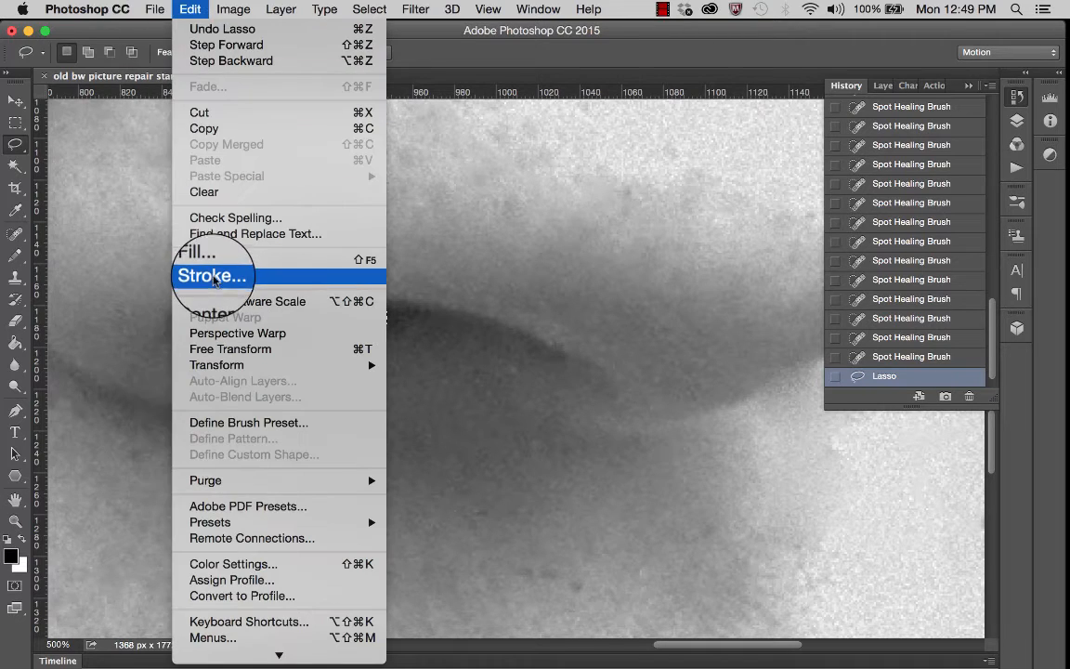
pyautogui.click(212, 263)
pyautogui.click(927, 363)
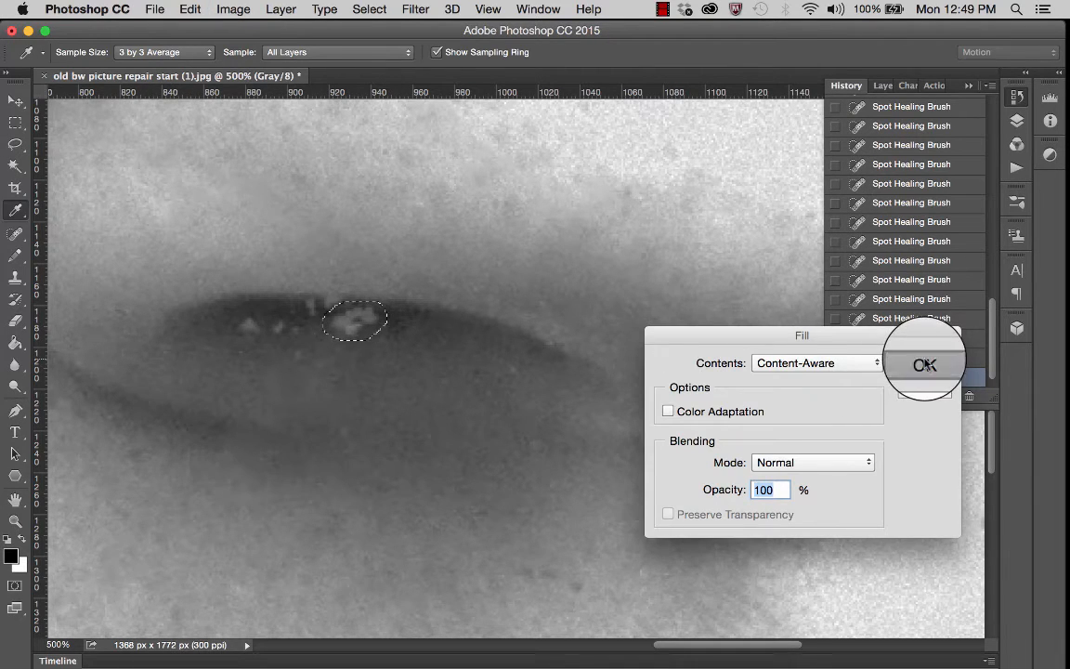
pyautogui.click(241, 317)
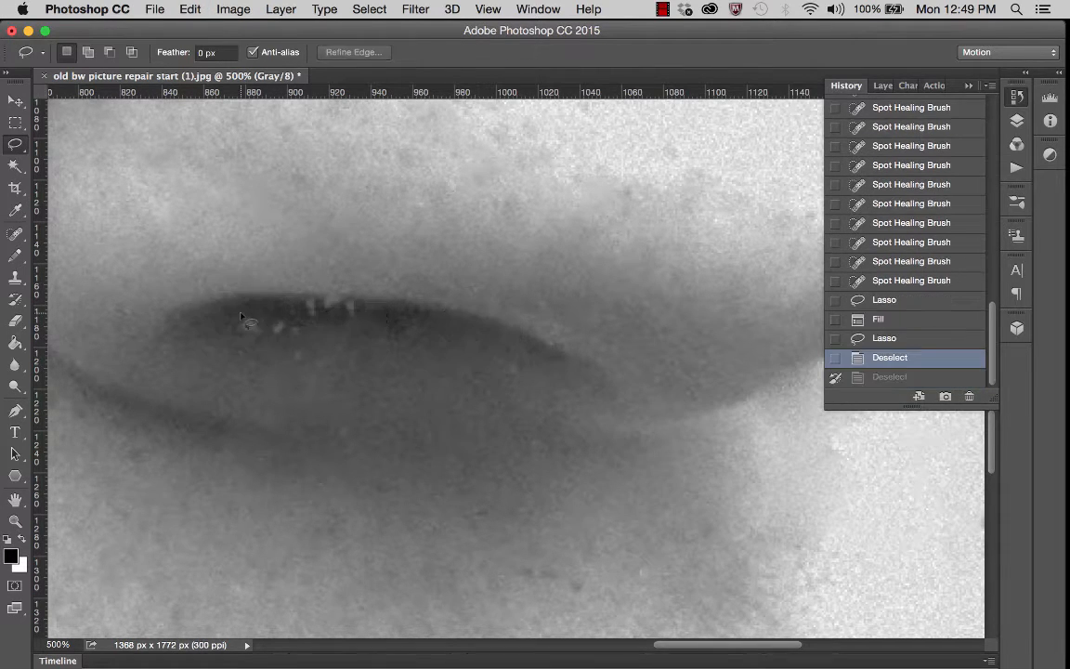
# Lasso the leftmost light speck in the dark crease and replace it with adjacent dark texture using the Patch tool
pyautogui.moveTo(238, 323); pyautogui.dragTo(242, 322)
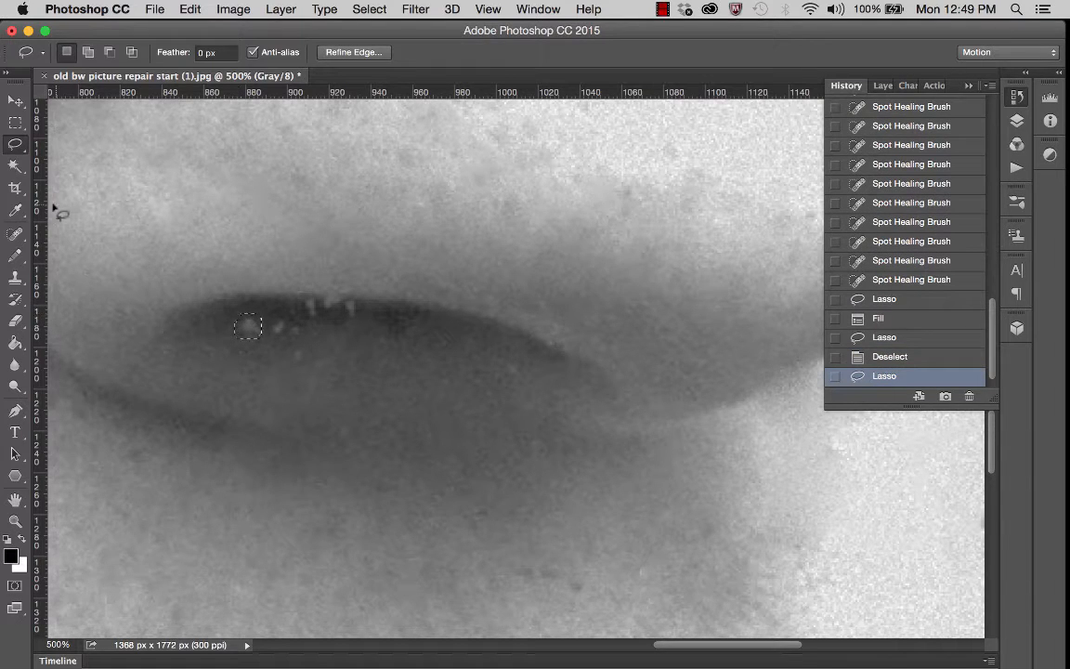
pyautogui.click(15, 232)
pyautogui.rightClick(15, 233)
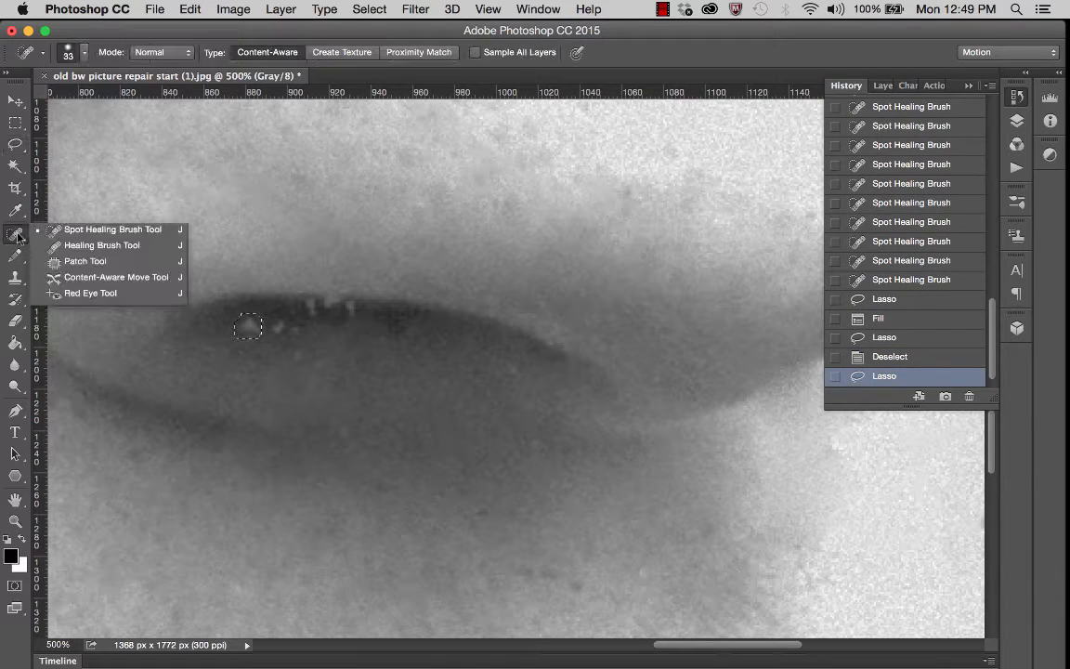
pyautogui.click(85, 261)
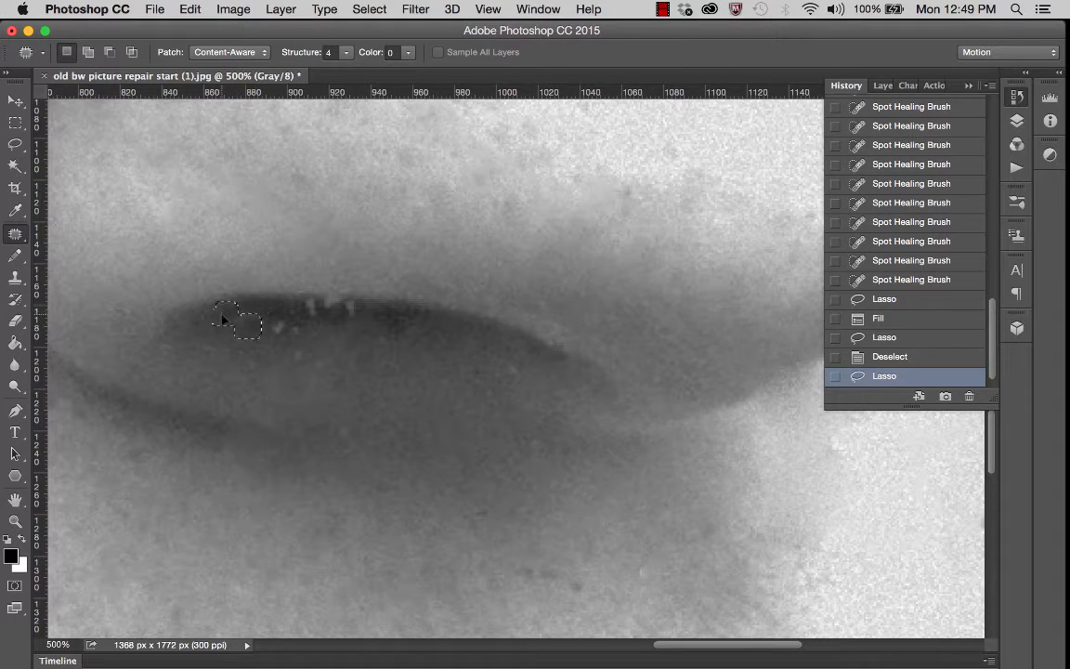
pyautogui.moveTo(223, 318); pyautogui.dragTo(208, 288)
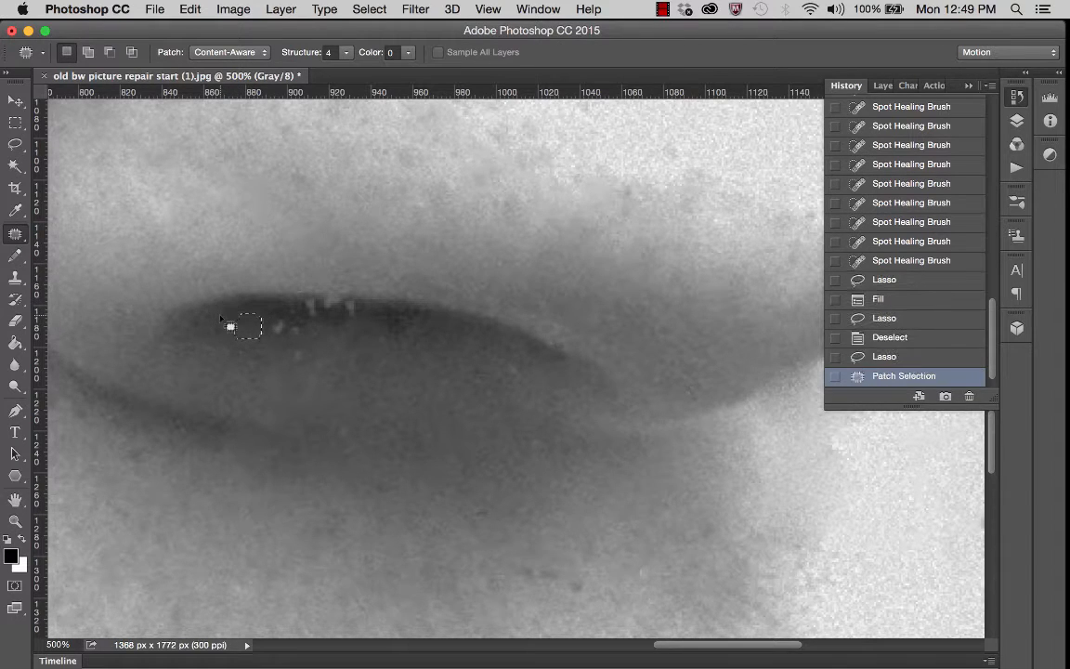
# Patch the remaining light specks along the crease's dark upper edge with nearby dark texture, and clear the selection
pyautogui.moveTo(284, 333)
pyautogui.mouseDown()
pyautogui.moveTo(295, 333)
pyautogui.moveTo(266, 314)
pyautogui.mouseUp()
pyautogui.click(280, 332)
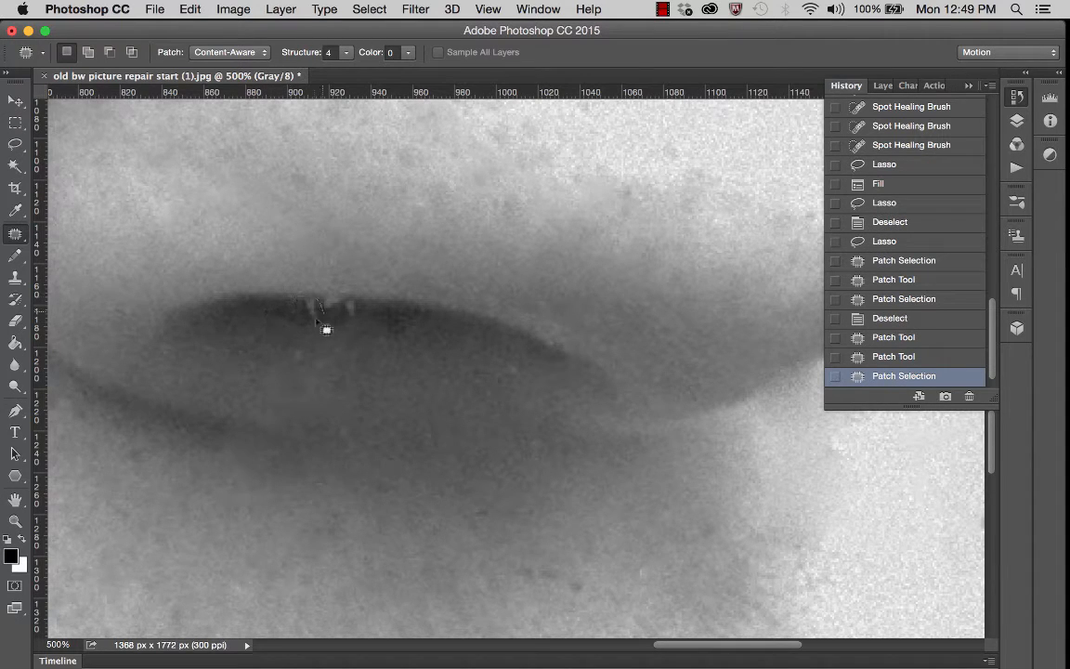
pyautogui.moveTo(307, 307)
pyautogui.mouseDown()
pyautogui.moveTo(320, 319)
pyautogui.moveTo(291, 313)
pyautogui.mouseUp()
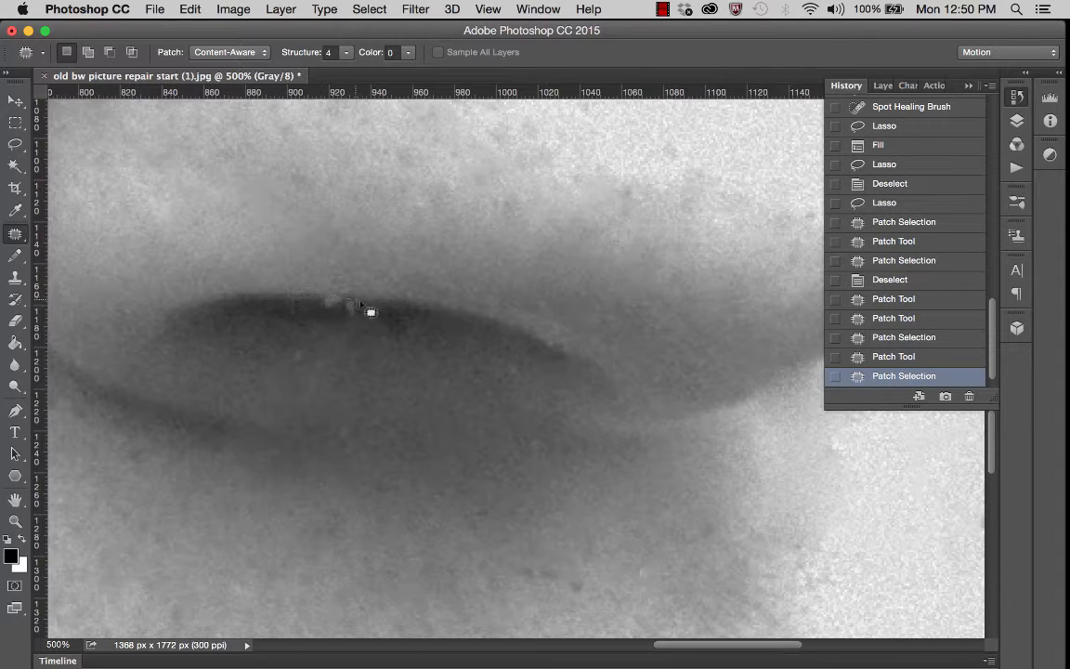
pyautogui.moveTo(331, 307); pyautogui.dragTo(346, 314)
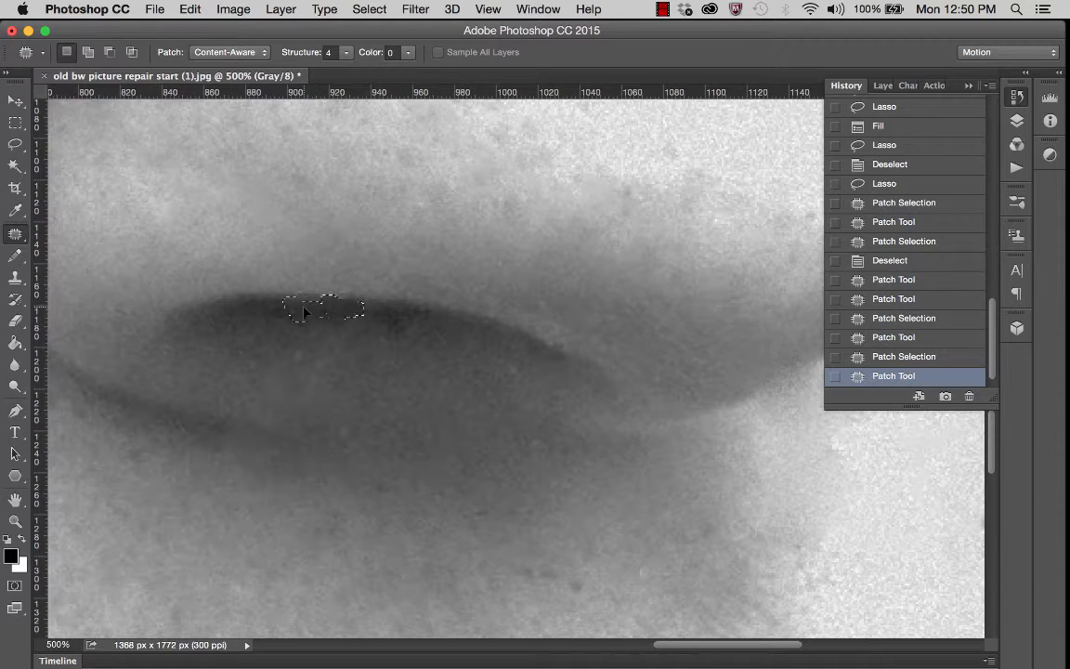
pyautogui.moveTo(304, 312); pyautogui.dragTo(314, 317)
pyautogui.click(373, 344)
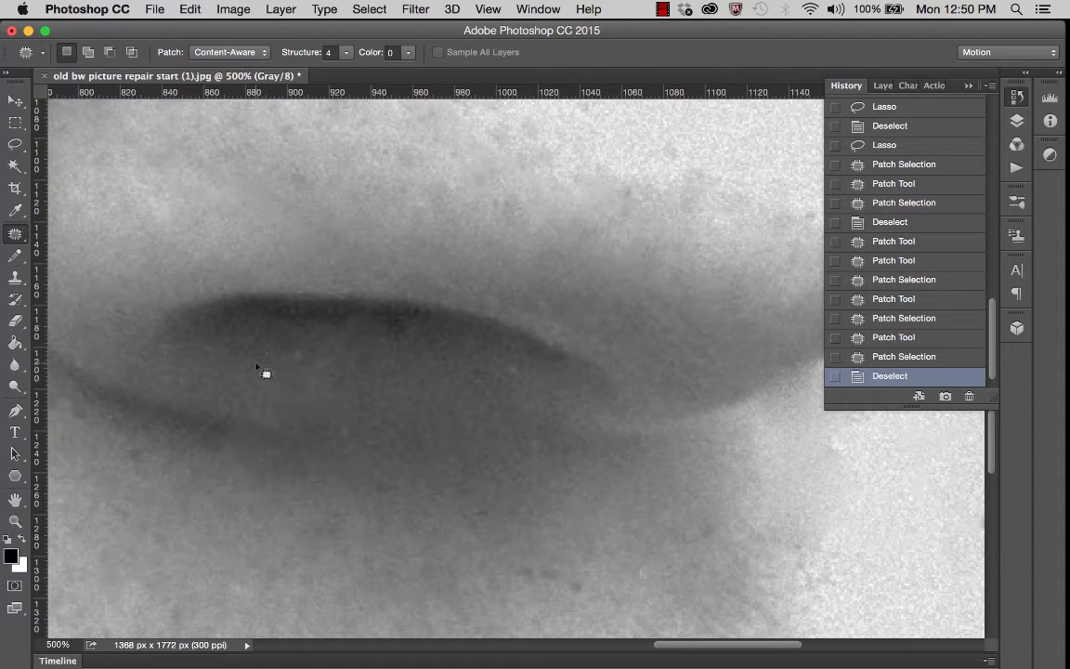
# Patch two uneven areas in the shadow below the crease with neighbouring texture, deselecting after each
pyautogui.moveTo(264, 376); pyautogui.dragTo(313, 410)
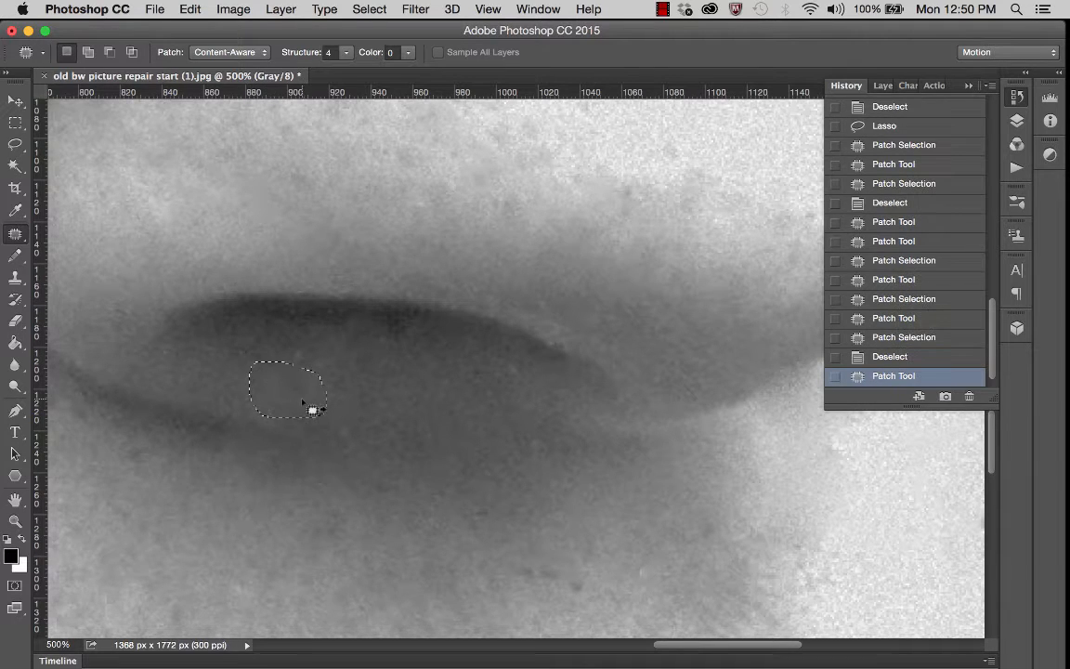
pyautogui.moveTo(242, 396); pyautogui.dragTo(248, 401)
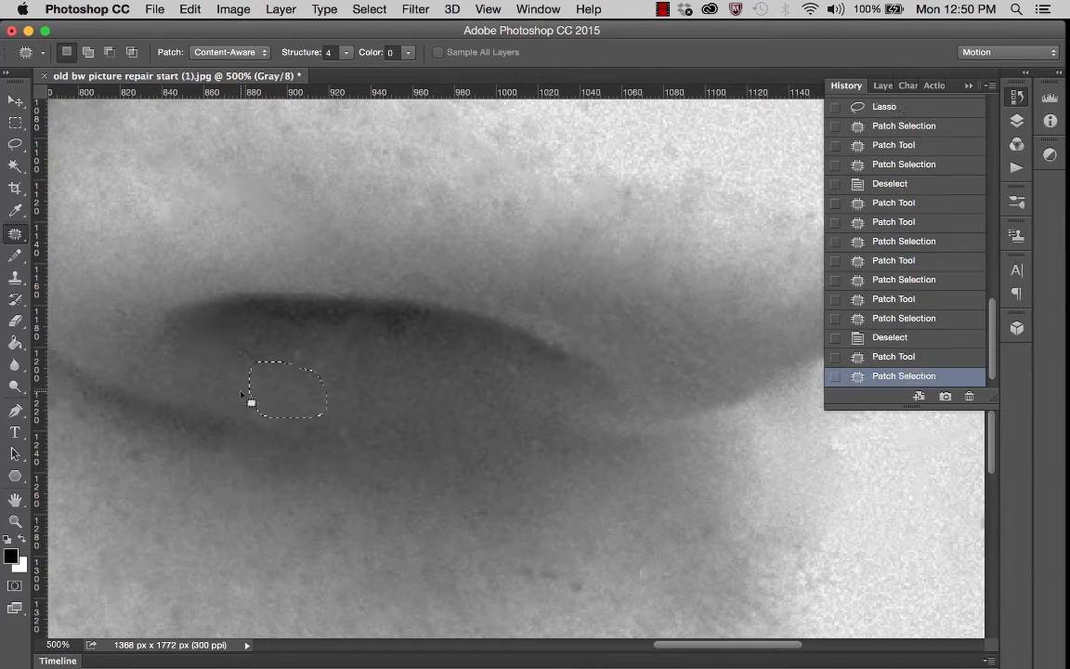
pyautogui.click(419, 424)
pyautogui.scroll(-2, 360, 427)
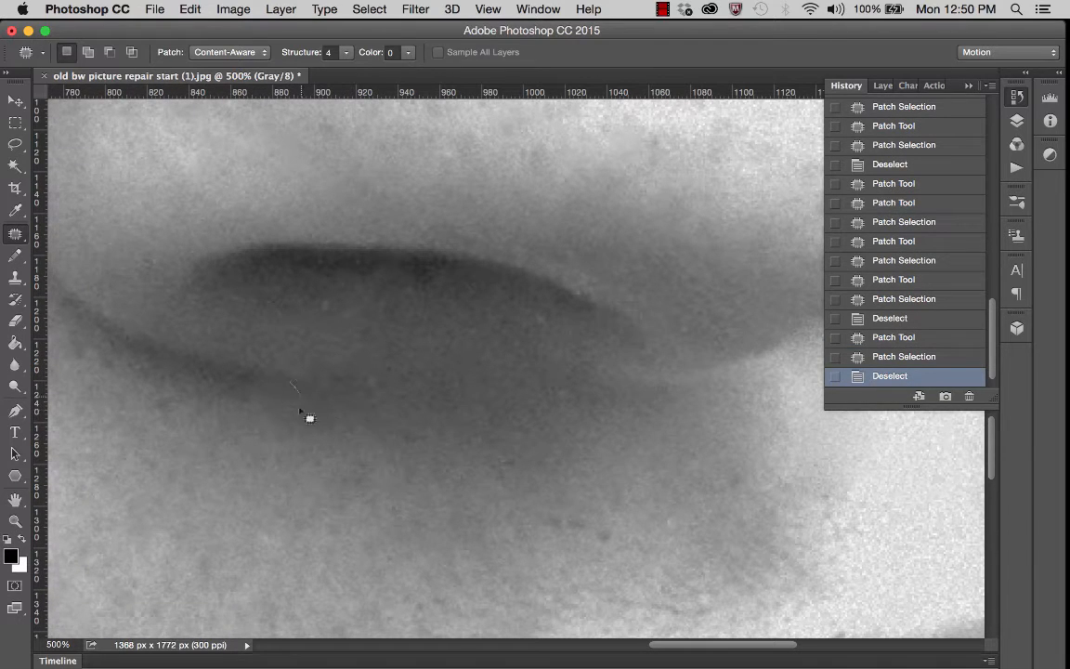
pyautogui.moveTo(259, 401)
pyautogui.mouseDown()
pyautogui.moveTo(277, 393)
pyautogui.moveTo(231, 390)
pyautogui.mouseUp()
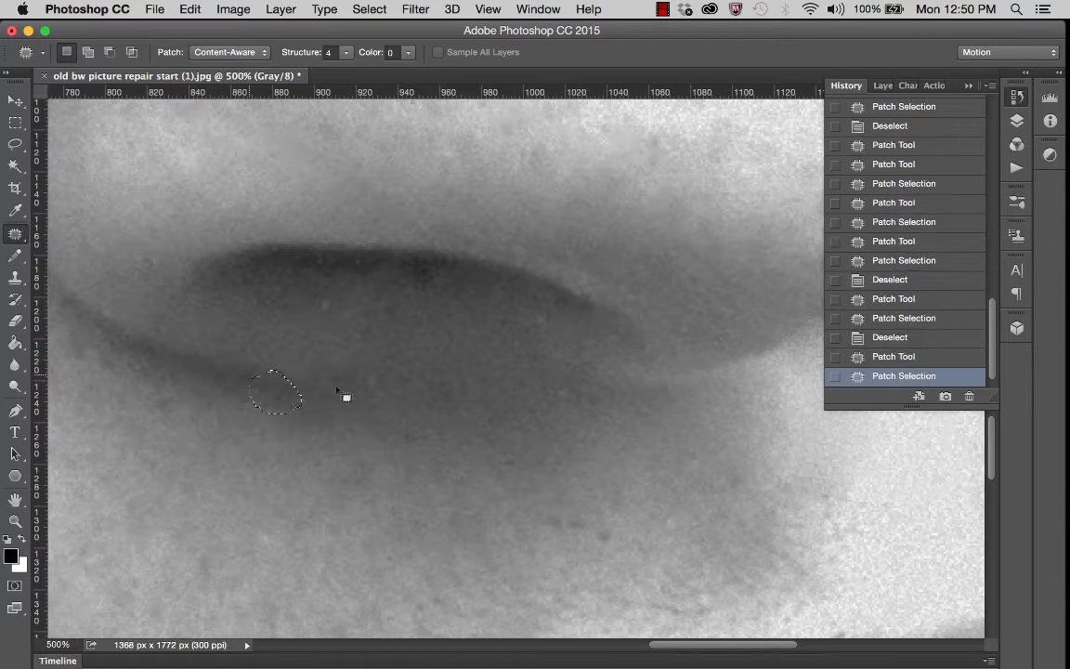
pyautogui.click(365, 407)
# Patch the pale area just below the curved edge near the photo's right border with nearby texture, and clear the selection
pyautogui.hscroll(10, 446, 464)
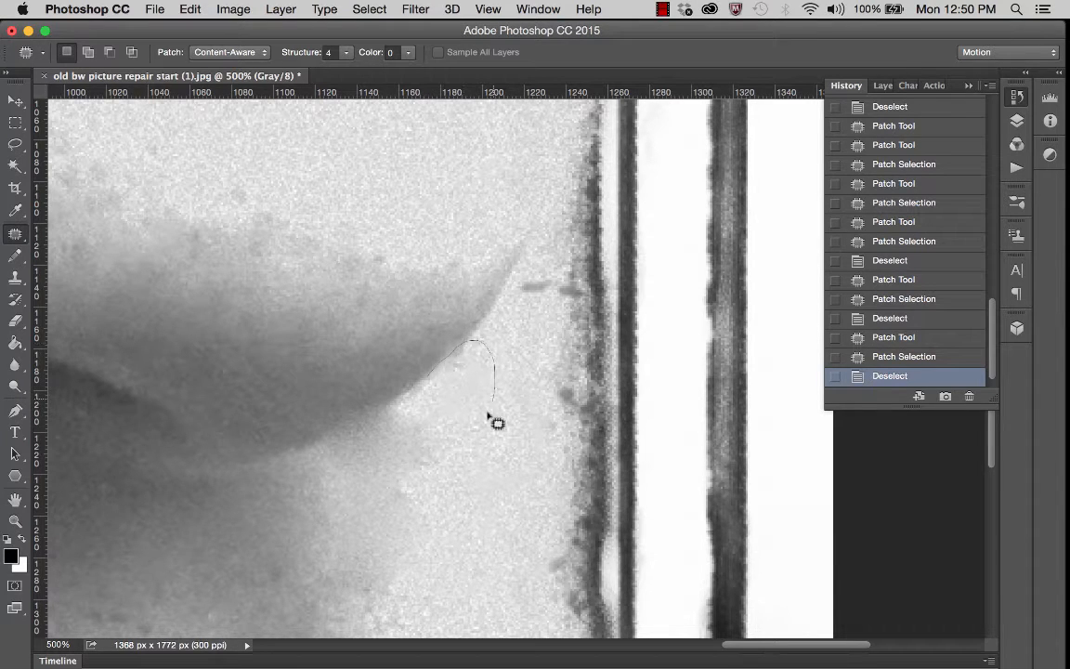
pyautogui.moveTo(436, 399)
pyautogui.mouseDown()
pyautogui.moveTo(484, 426)
pyautogui.moveTo(494, 465)
pyautogui.moveTo(514, 469)
pyautogui.mouseUp()
pyautogui.click(481, 468)
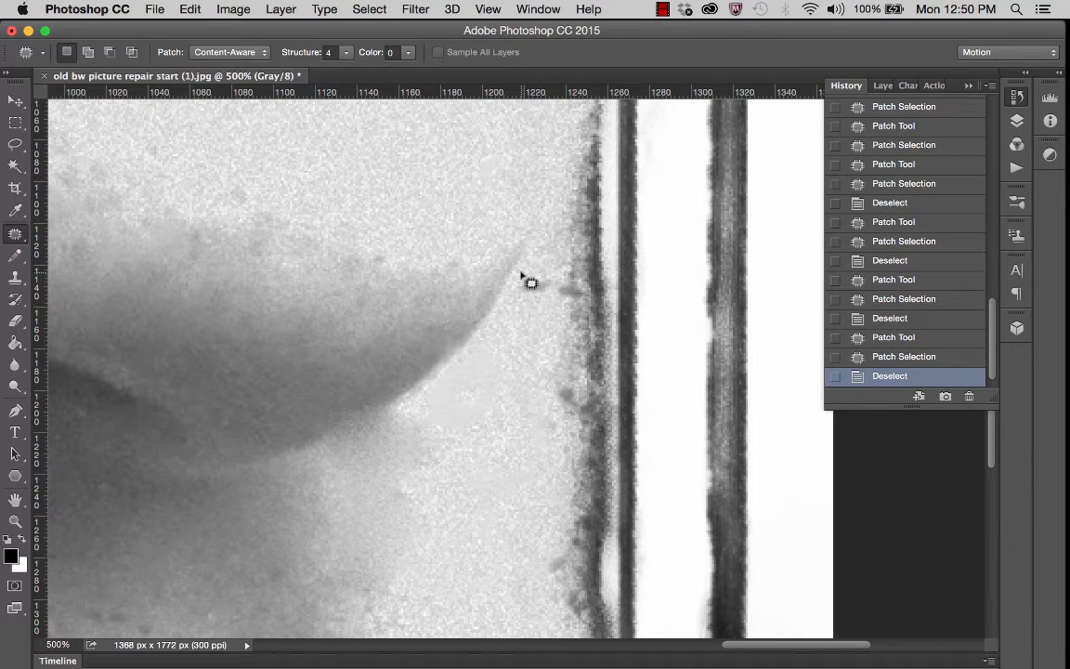
# Switch to the Spot Healing Brush with a size of 22 px, hardness of 21% and the Create Texture type
pyautogui.scroll(2, 532, 281)
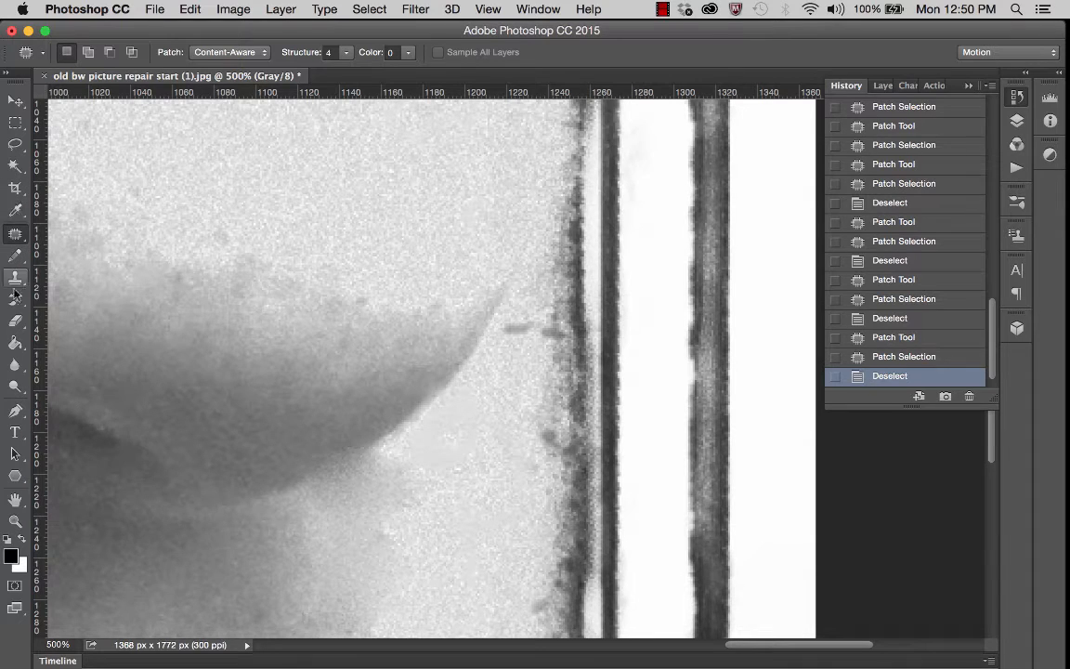
pyautogui.rightClick(19, 239)
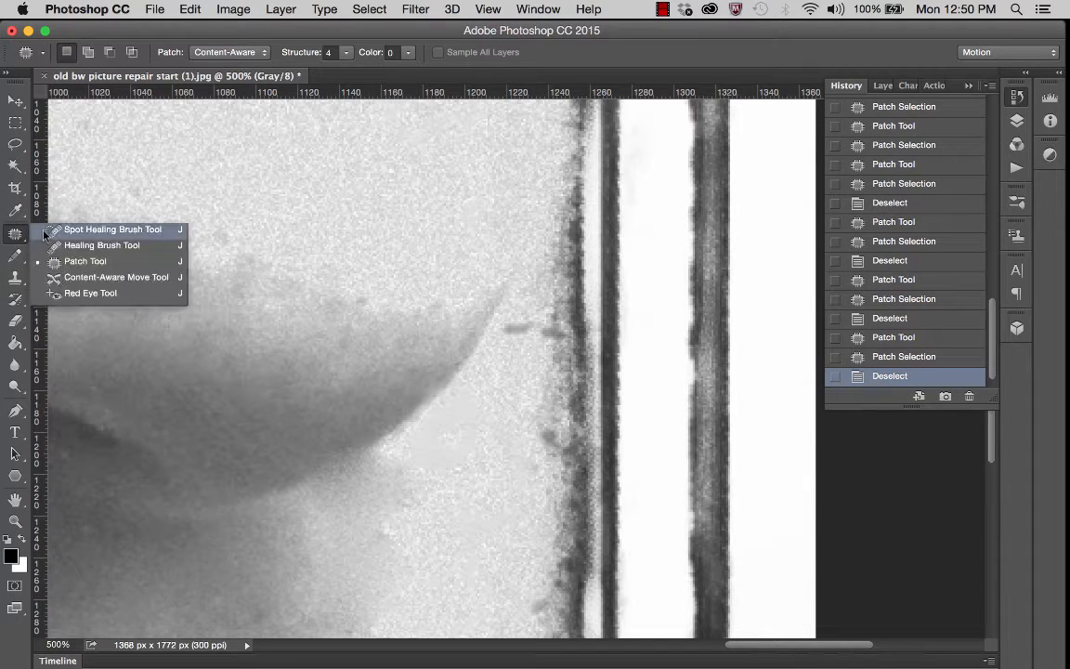
pyautogui.click(83, 208)
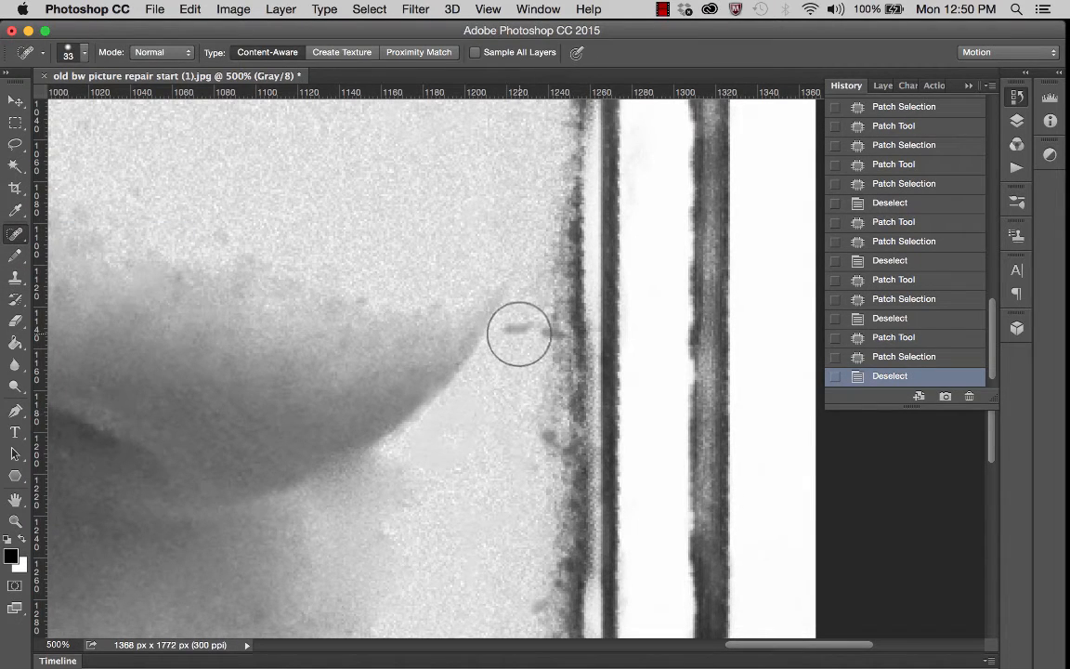
pyautogui.click(174, 55)
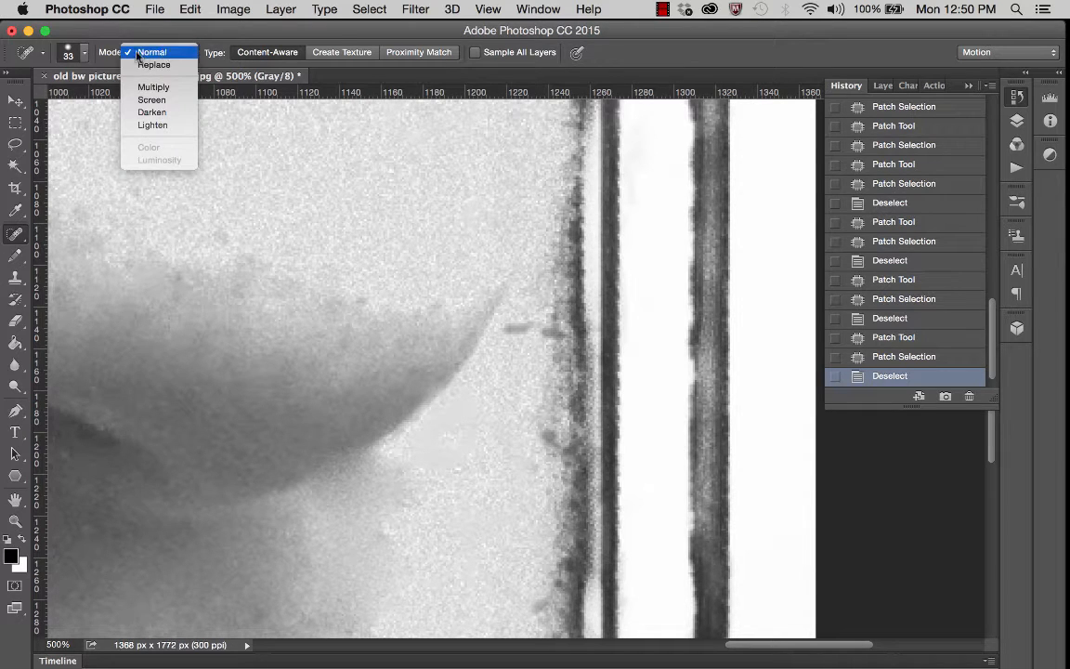
pyautogui.click(84, 53)
pyautogui.click(84, 53)
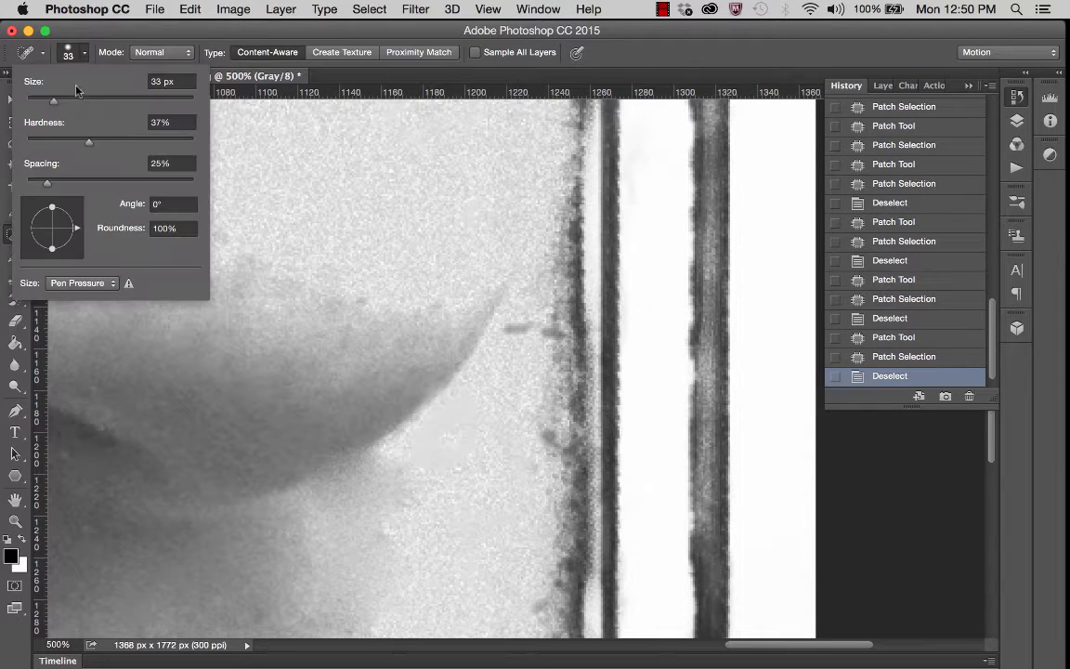
pyautogui.moveTo(51, 99); pyautogui.dragTo(44, 102)
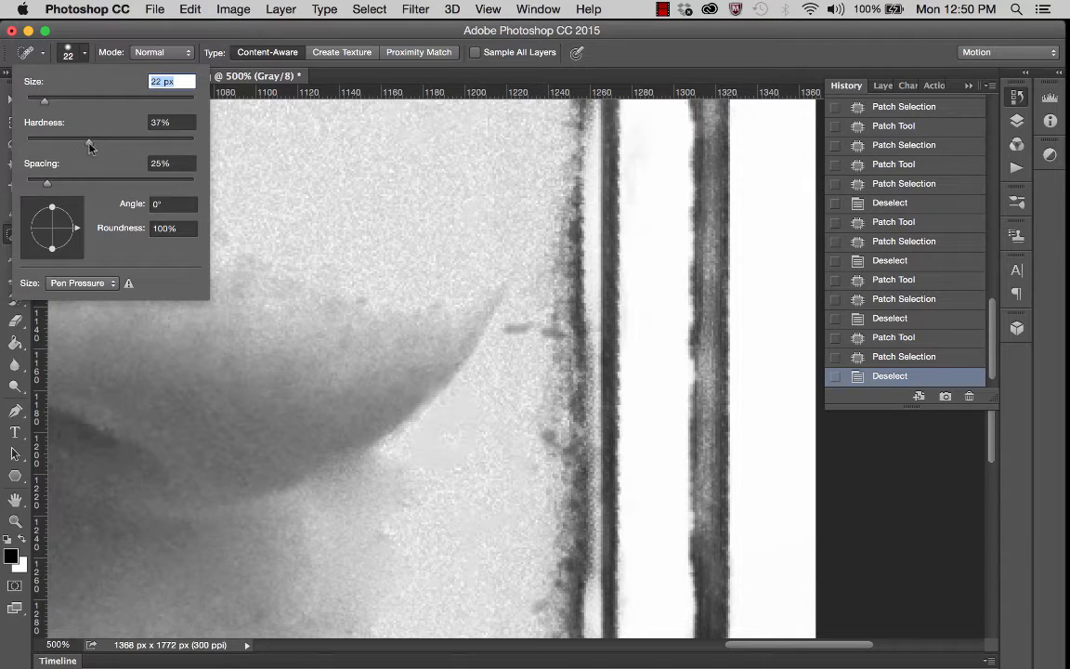
pyautogui.click(61, 139)
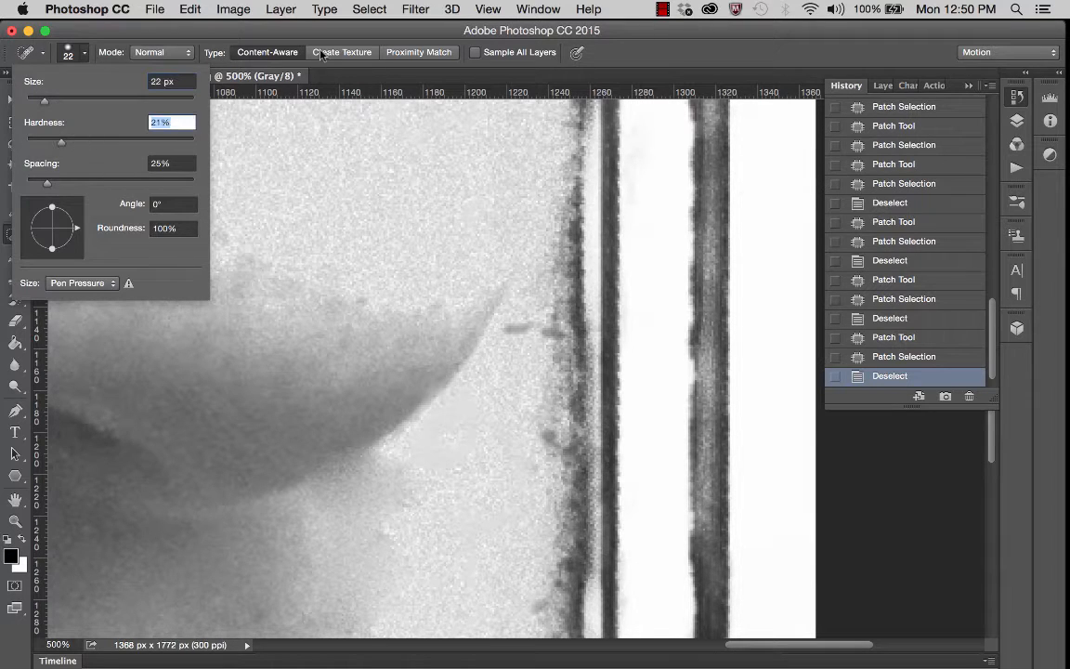
pyautogui.press('Return')
# Try to heal the dark smudge beside the curve's tip with the Create Texture type, and undo the stroke
pyautogui.moveTo(511, 299); pyautogui.dragTo(512, 351)
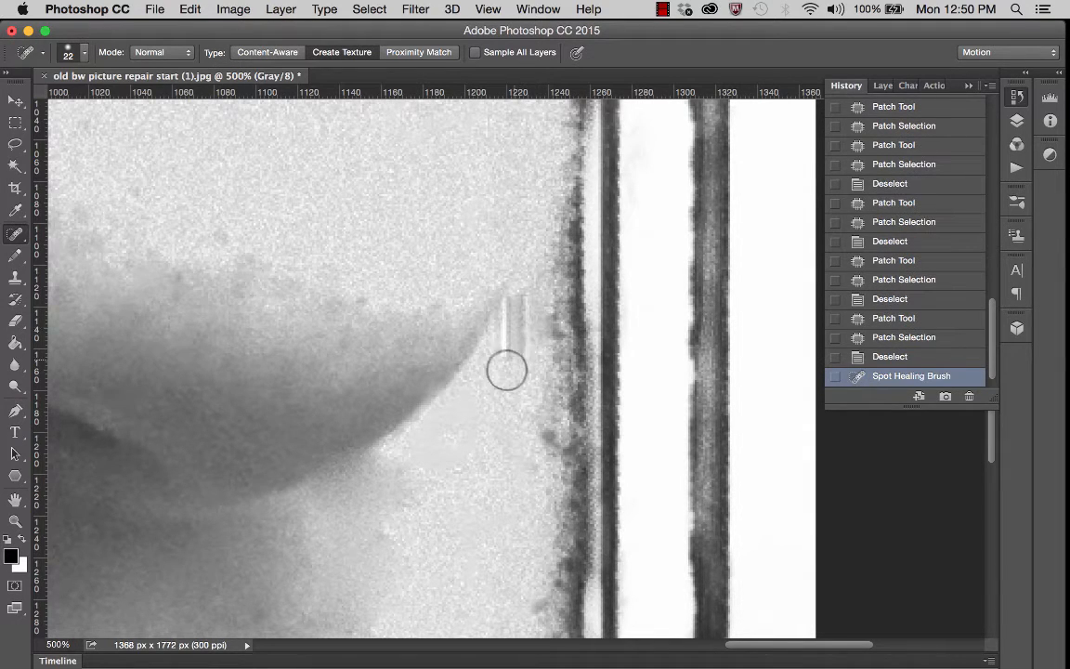
pyautogui.press('super+z')
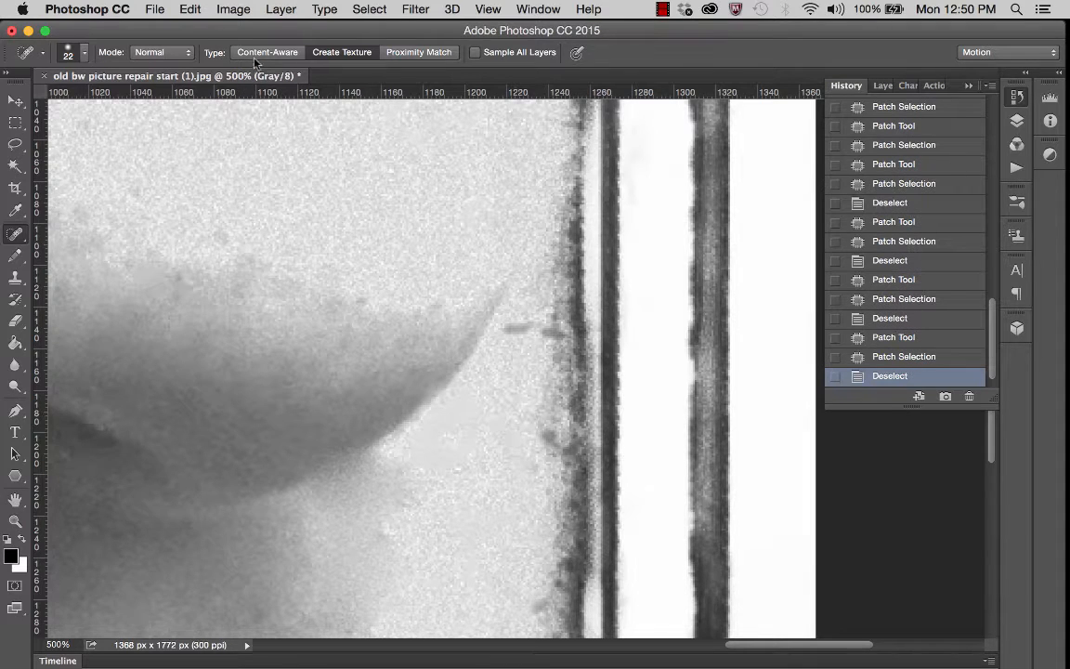
# Heal the dark smudge beside the curve's tip and the pale spots below the curve using the Proximity Match type
pyautogui.click(392, 54)
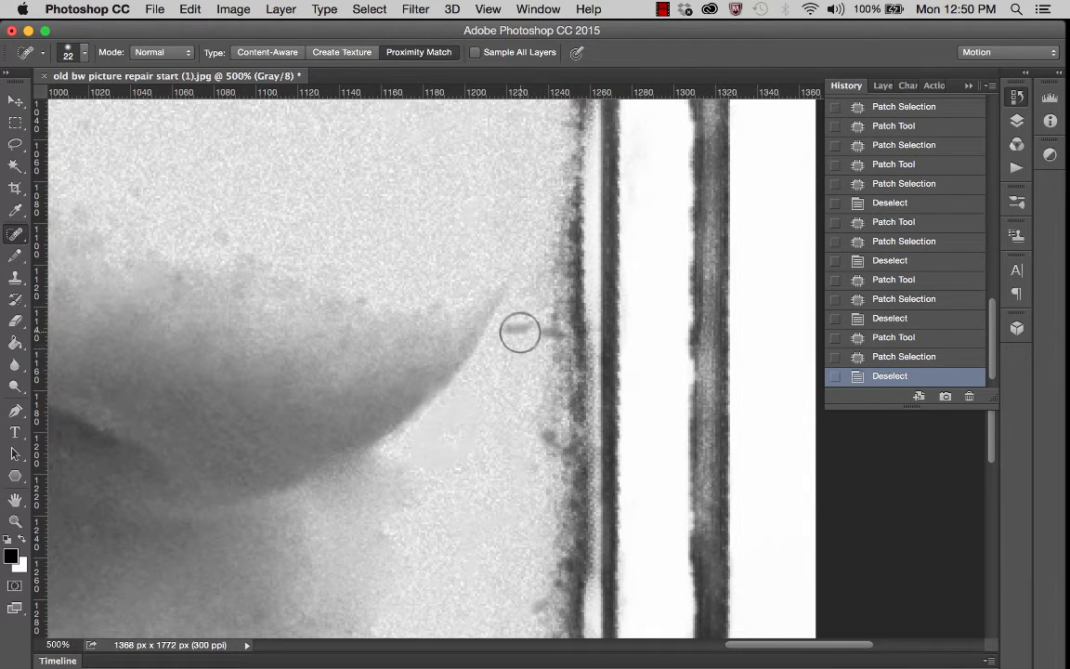
pyautogui.click(513, 332)
pyautogui.click(475, 424)
pyautogui.click(459, 417)
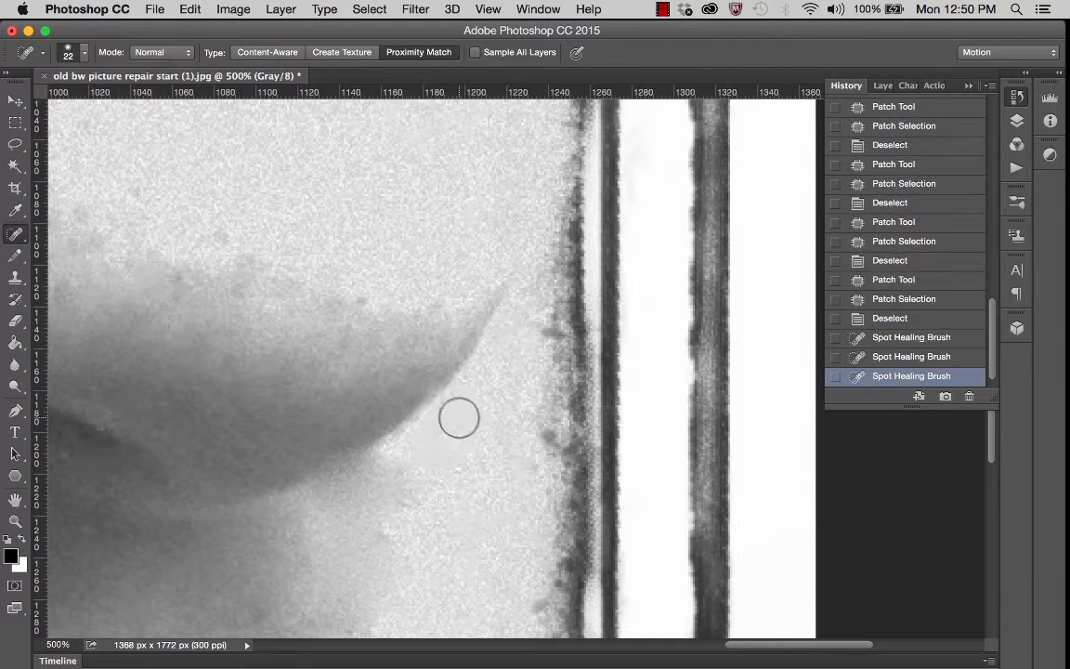
pyautogui.click(442, 463)
pyautogui.click(454, 458)
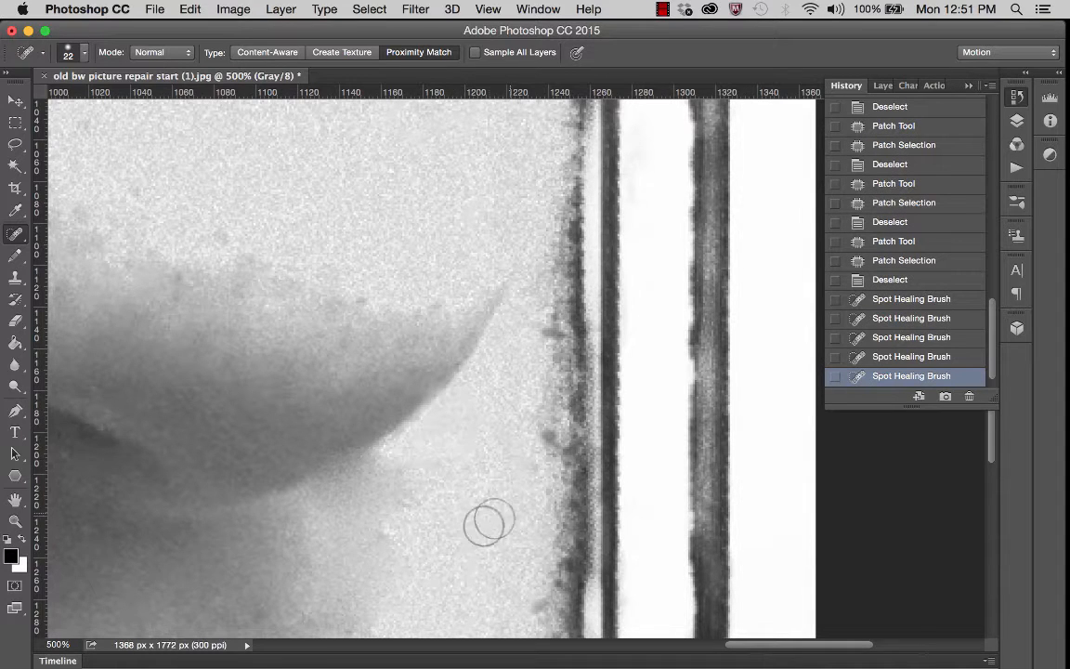
pyautogui.scroll(-5, 483, 525)
pyautogui.hscroll(-2, 483, 524)
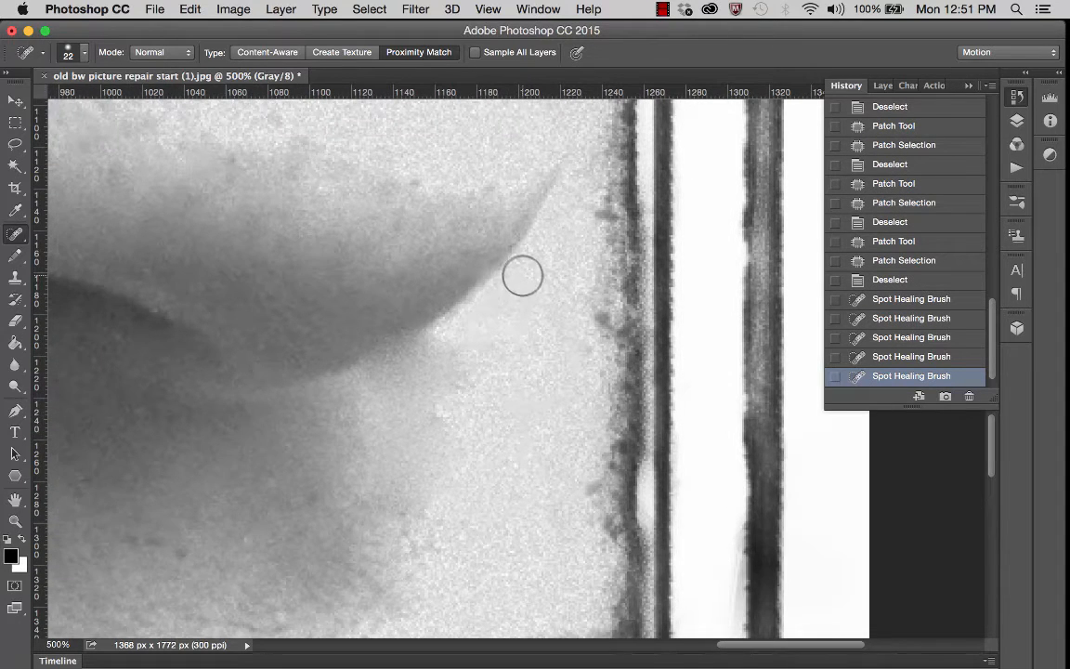
# Heal the remaining pale spots just below the curved edge with the Spot Healing Brush
pyautogui.click(521, 295)
pyautogui.click(518, 309)
pyautogui.click(515, 321)
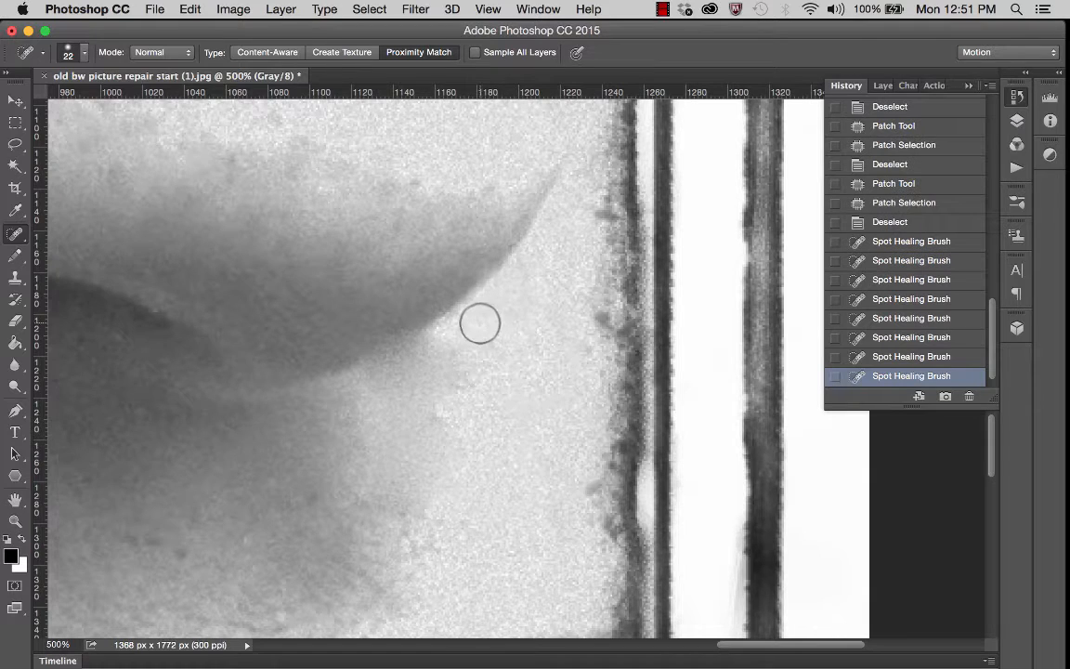
pyautogui.click(480, 323)
# Heal the small smudge beside the dark right border and the dark speck above the squiggly mark farther down the photo
pyautogui.scroll(-5, 482, 468)
pyautogui.hscroll(-2, 482, 468)
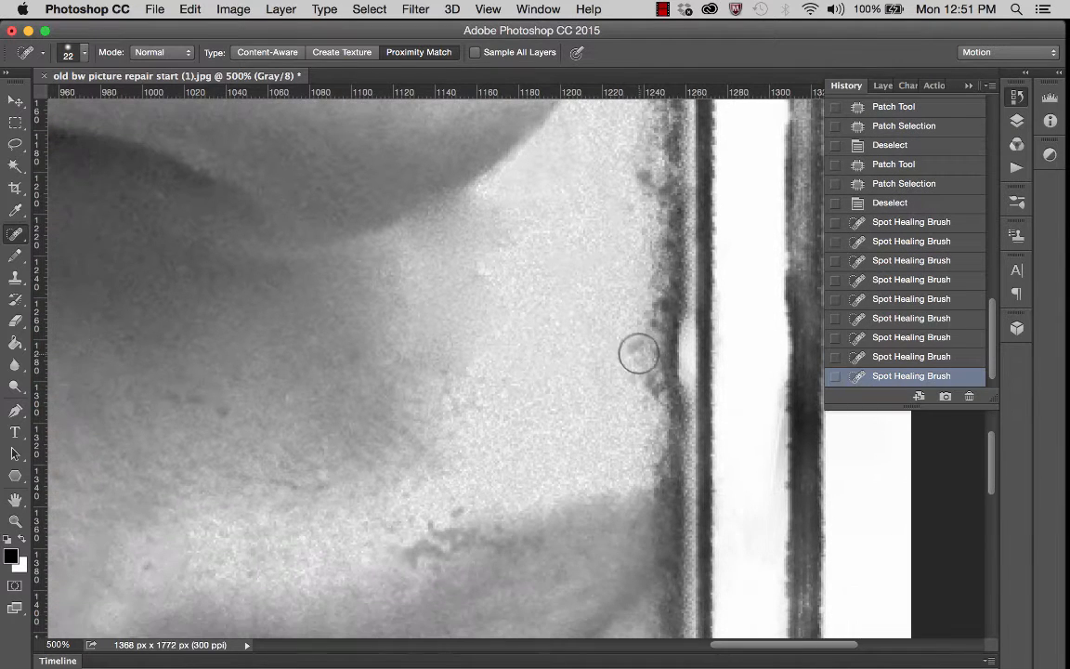
pyautogui.click(637, 351)
pyautogui.scroll(3, 593, 301)
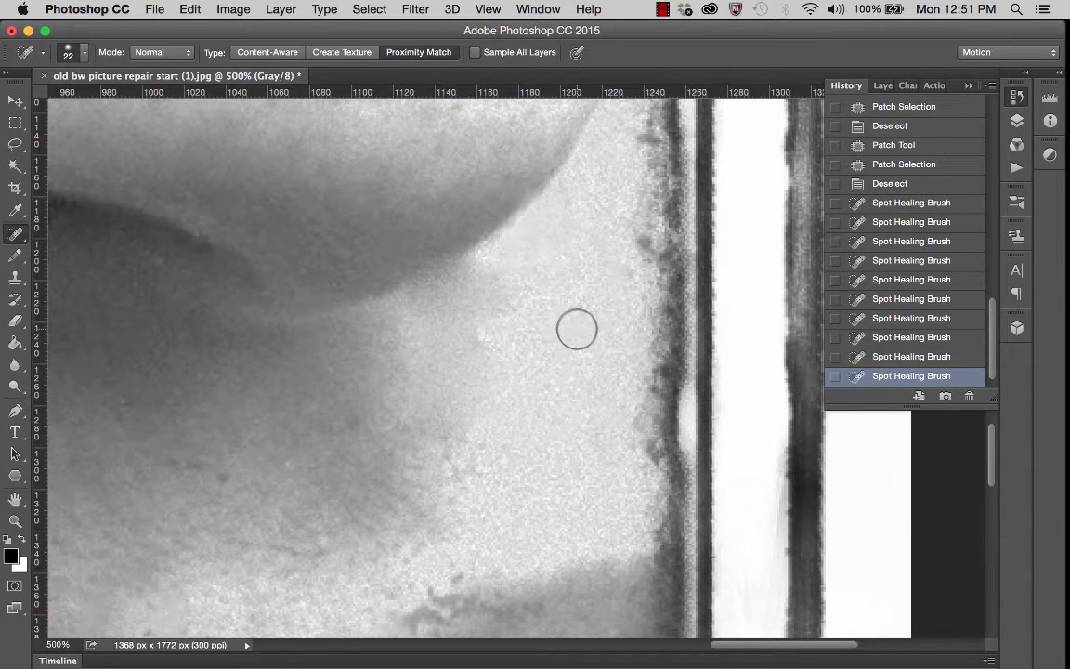
pyautogui.scroll(-5, 576, 330)
pyautogui.hscroll(-2, 577, 330)
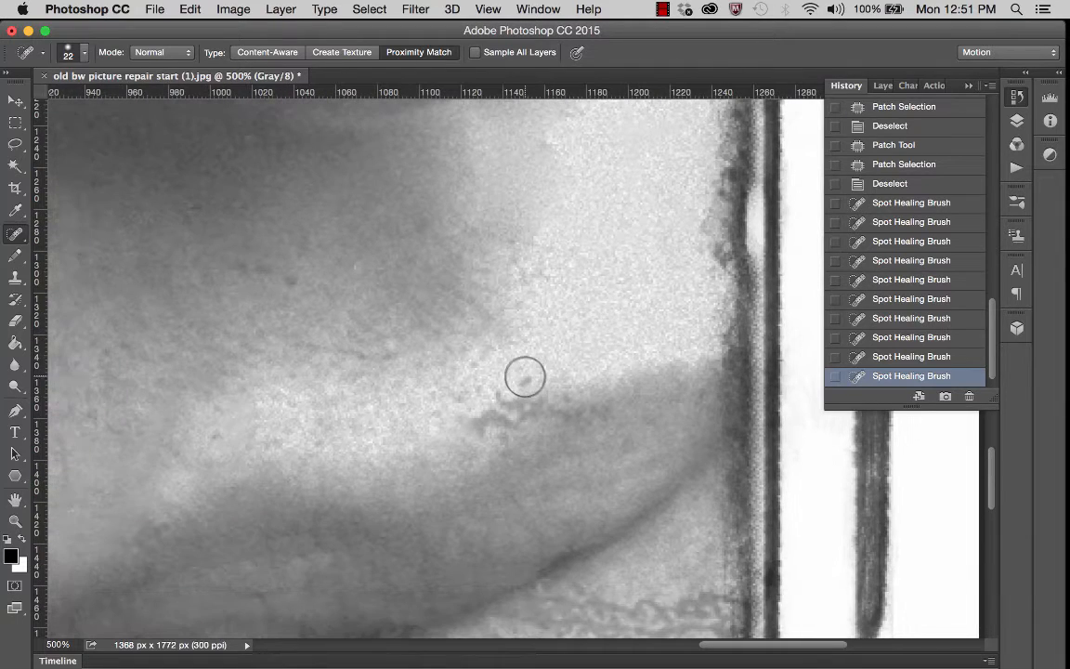
pyautogui.click(524, 376)
# Heal parts of the worm-like squiggles and streaks below the lower dark fold with the Spot Healing Brush
pyautogui.scroll(-5, 525, 376)
pyautogui.hscroll(2, 524, 376)
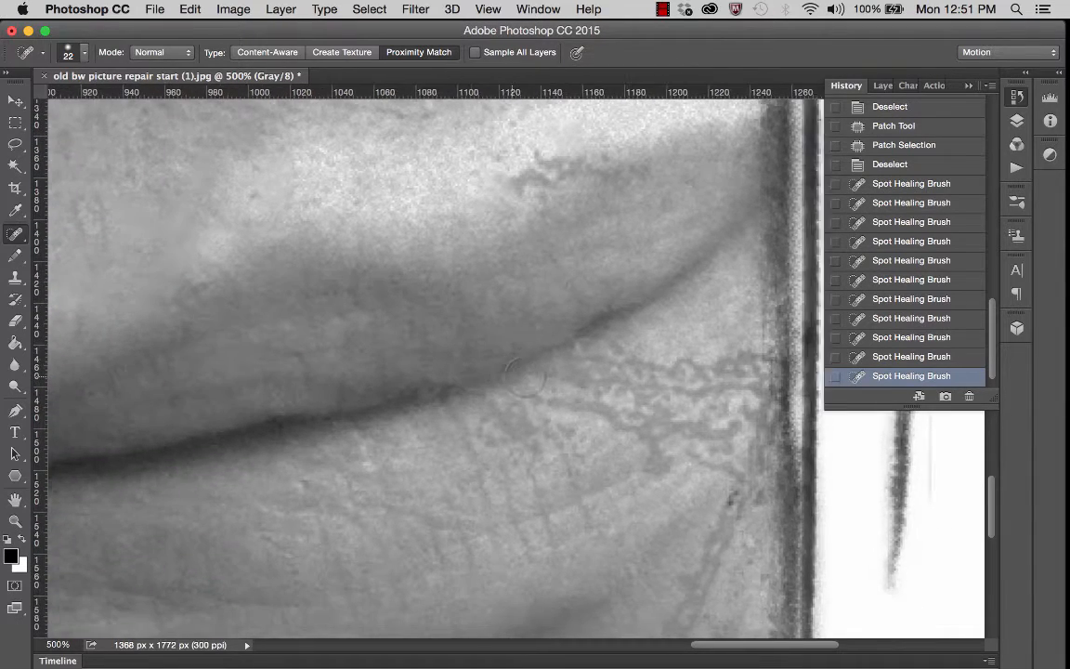
pyautogui.scroll(2, 525, 376)
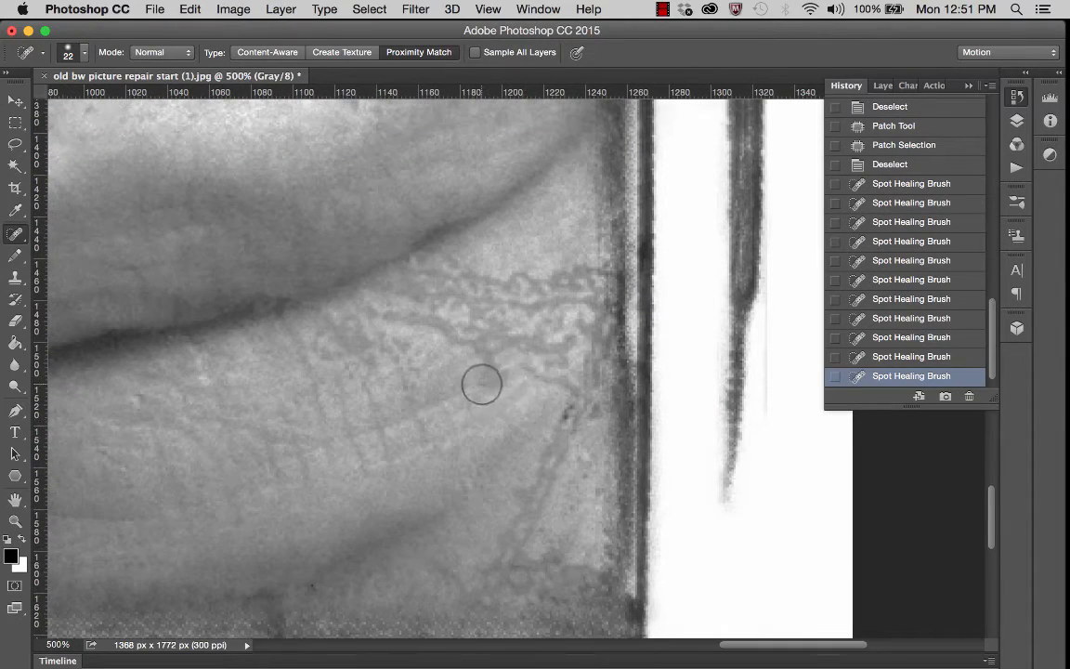
pyautogui.click(364, 325)
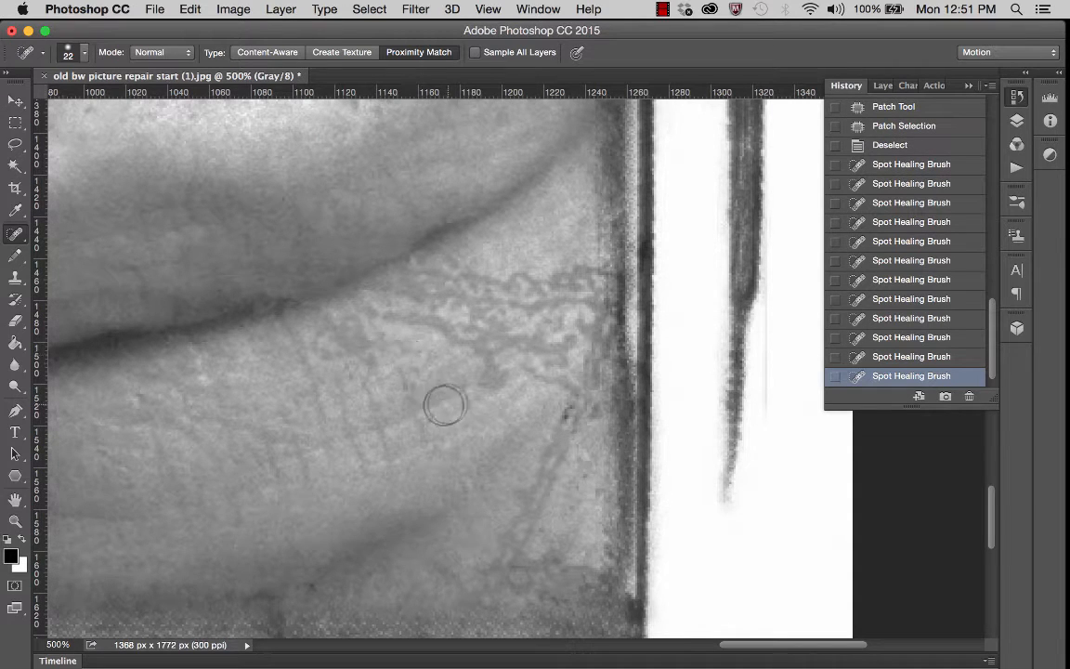
pyautogui.click(404, 379)
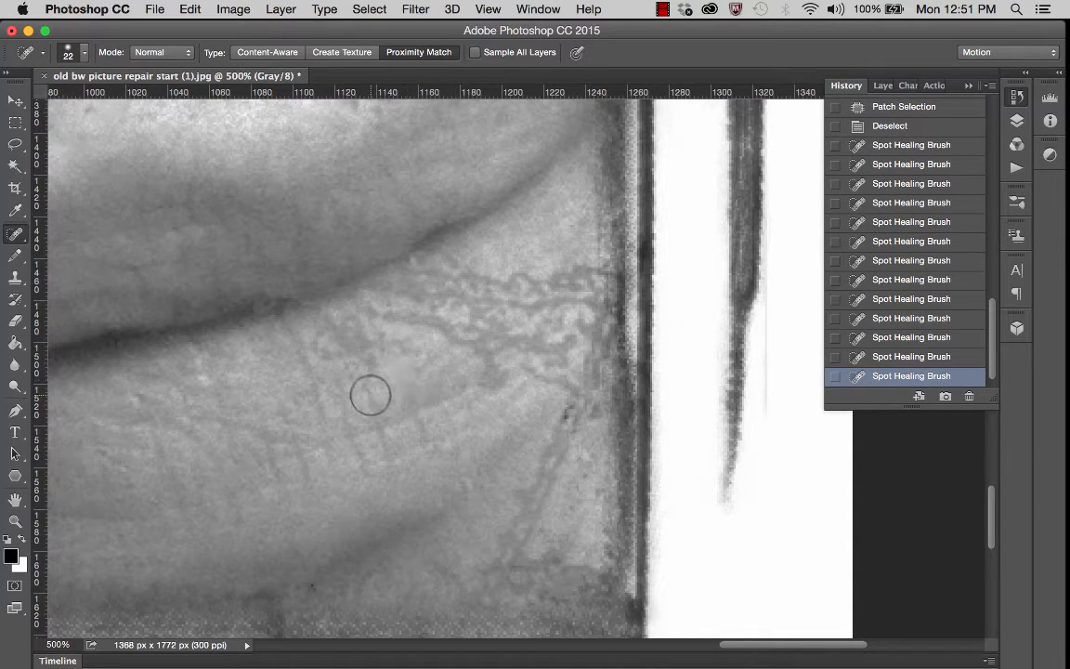
# Use the Patch tool to cover two blemished areas below the lower dark fold with nearby texture, clearing each selection
pyautogui.hscroll(2, 378, 387)
pyautogui.scroll(1, 378, 386)
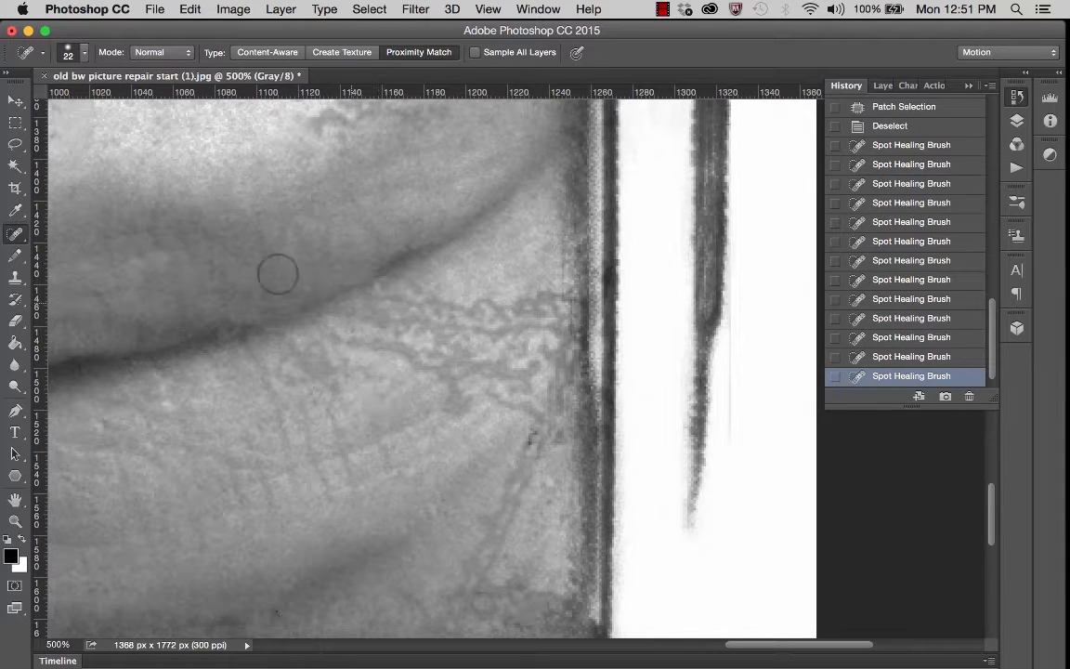
pyautogui.click(16, 235)
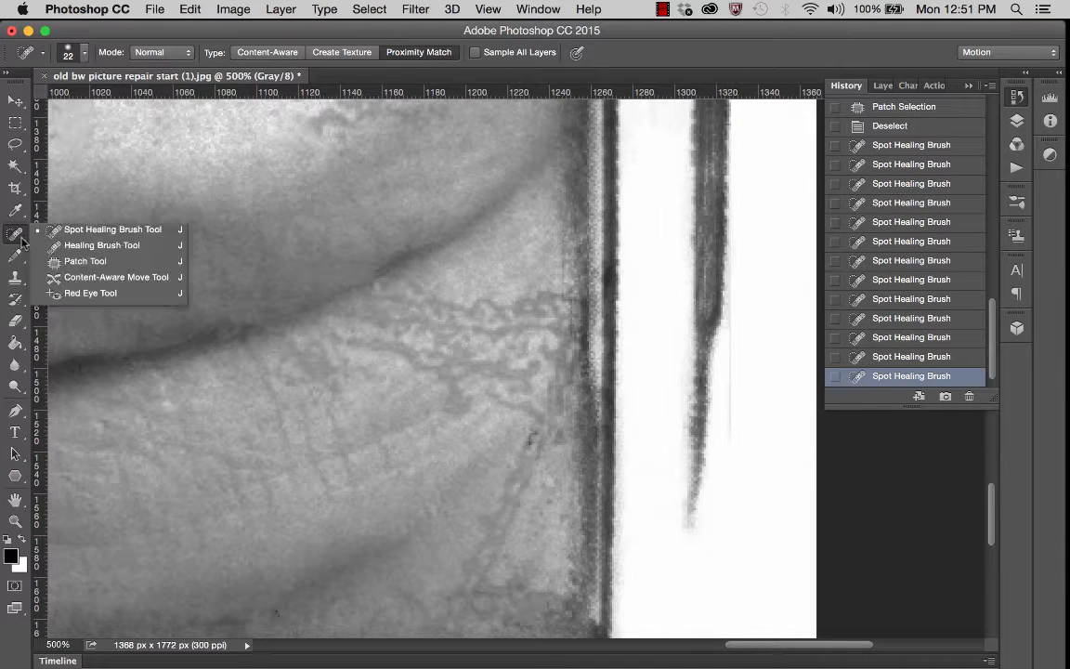
pyautogui.click(79, 261)
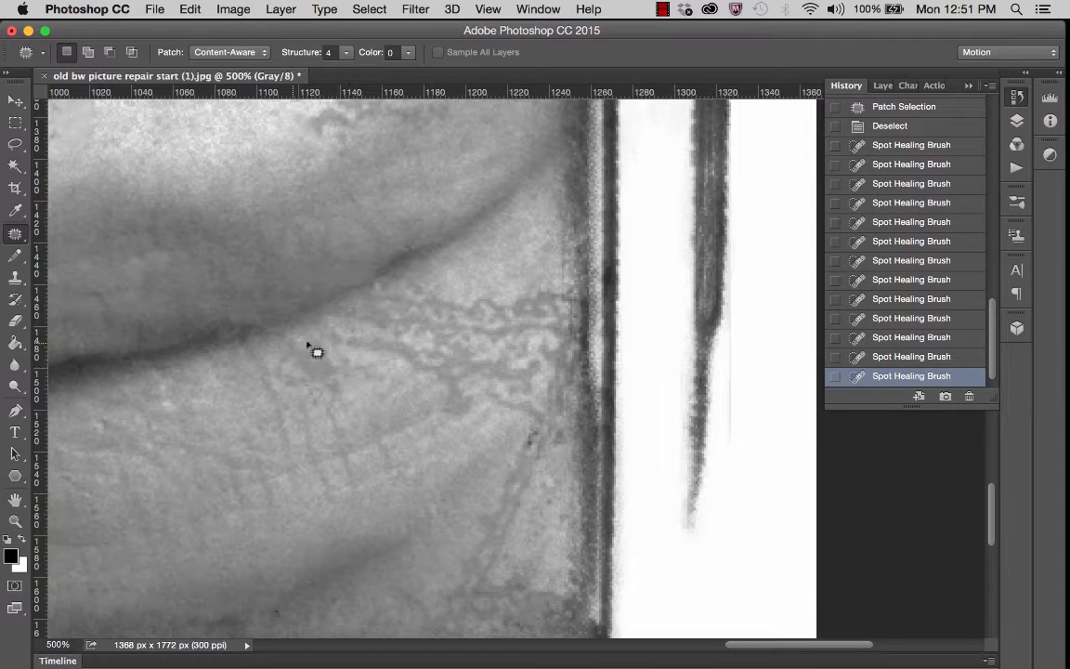
pyautogui.moveTo(310, 346)
pyautogui.mouseDown()
pyautogui.moveTo(340, 357)
pyautogui.moveTo(240, 397)
pyautogui.mouseUp()
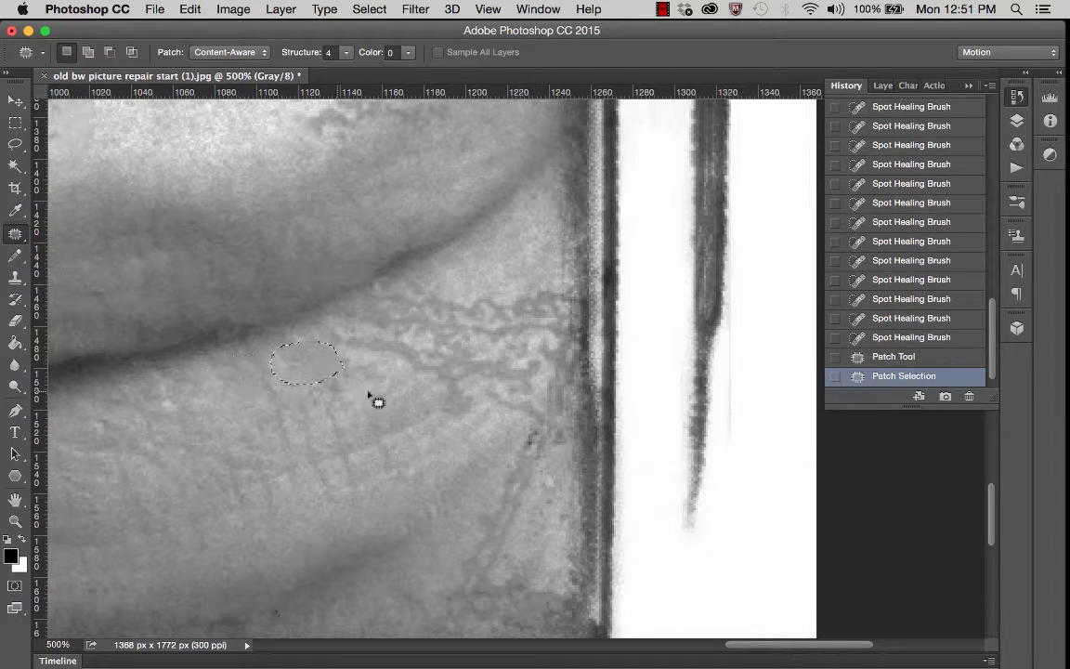
pyautogui.press('super+d')
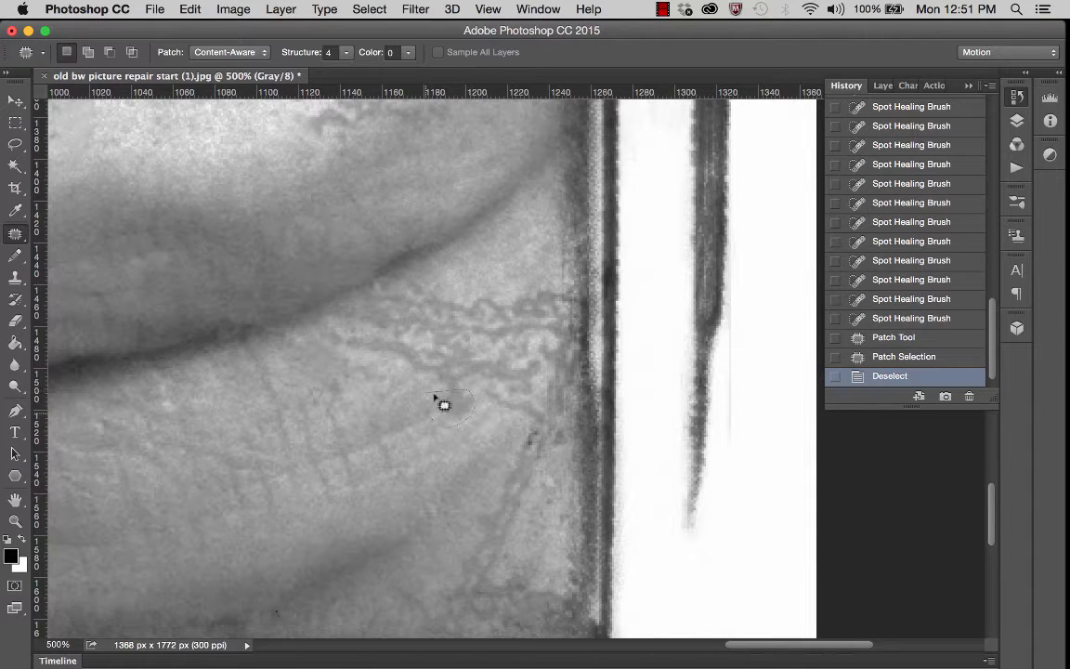
pyautogui.moveTo(443, 404)
pyautogui.mouseDown()
pyautogui.moveTo(461, 406)
pyautogui.moveTo(428, 424)
pyautogui.mouseUp()
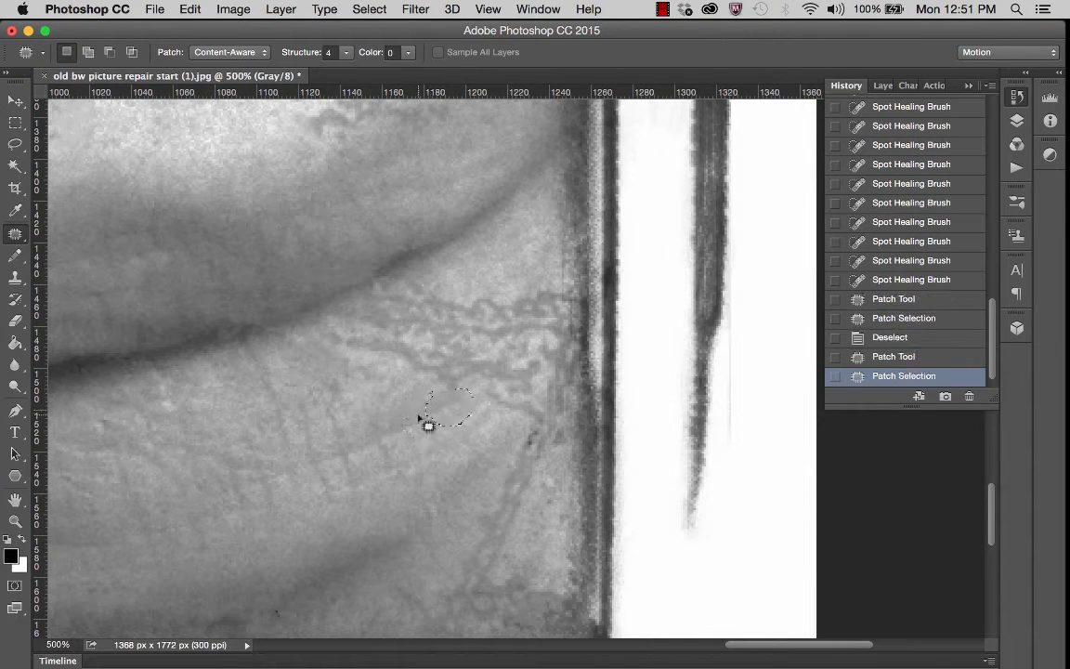
pyautogui.press('super+d')
# Switch to the Clone Stamp and clone clean texture at 35% opacity over the squiggles below the dark fold
pyautogui.hscroll(4, 365, 403)
pyautogui.scroll(3, 365, 404)
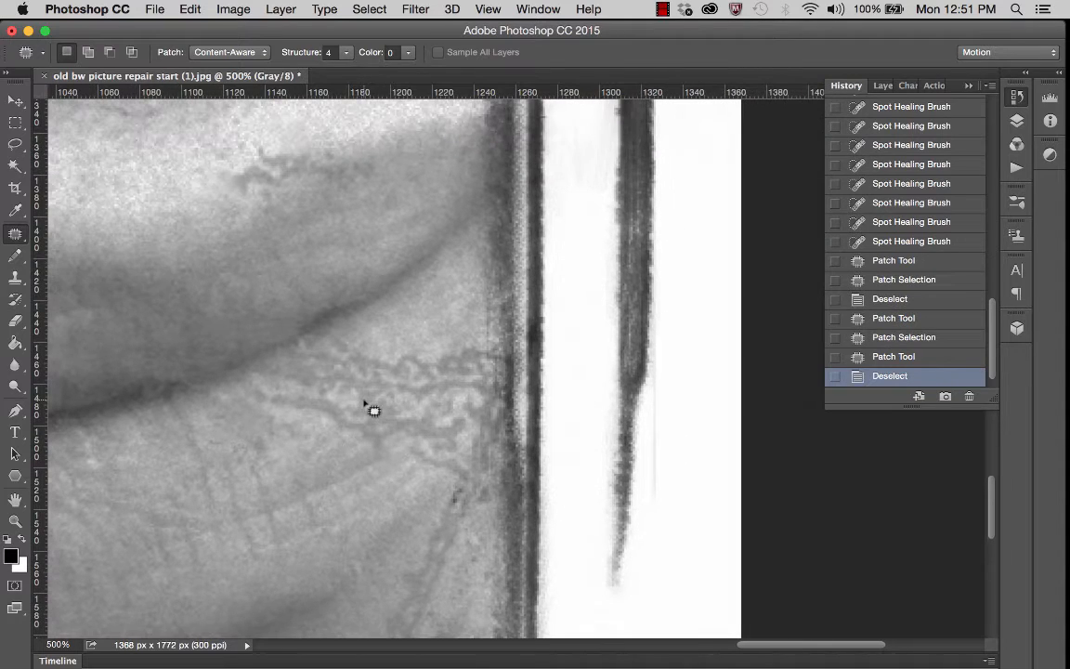
pyautogui.click(16, 277)
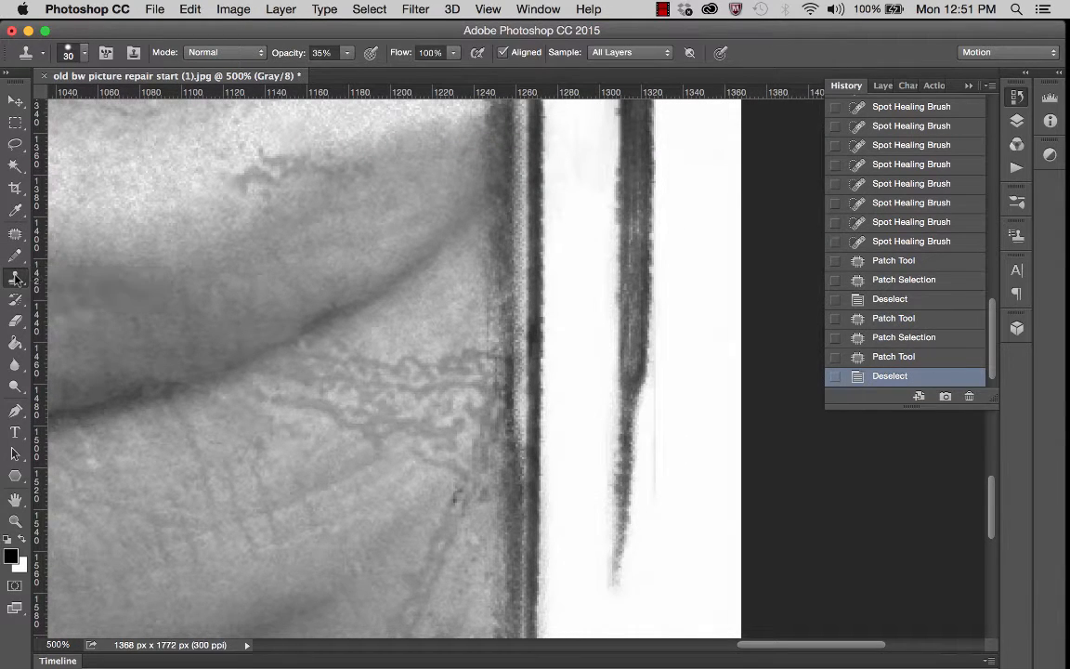
pyautogui.keyDown('alt'); pyautogui.click(327, 471); pyautogui.keyUp('alt')
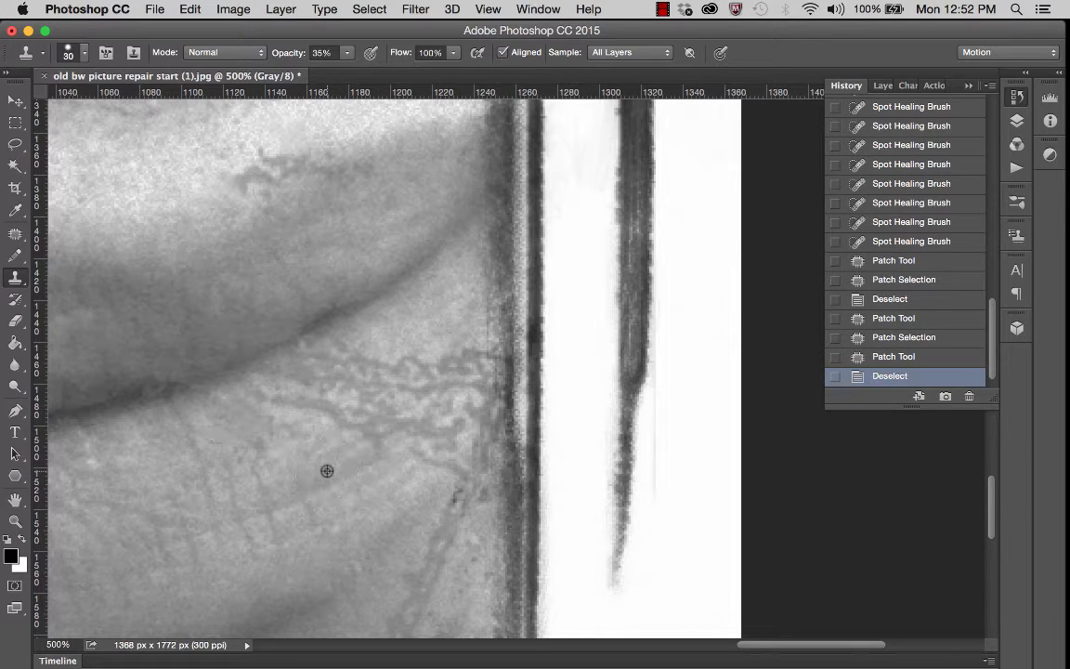
pyautogui.click(372, 442)
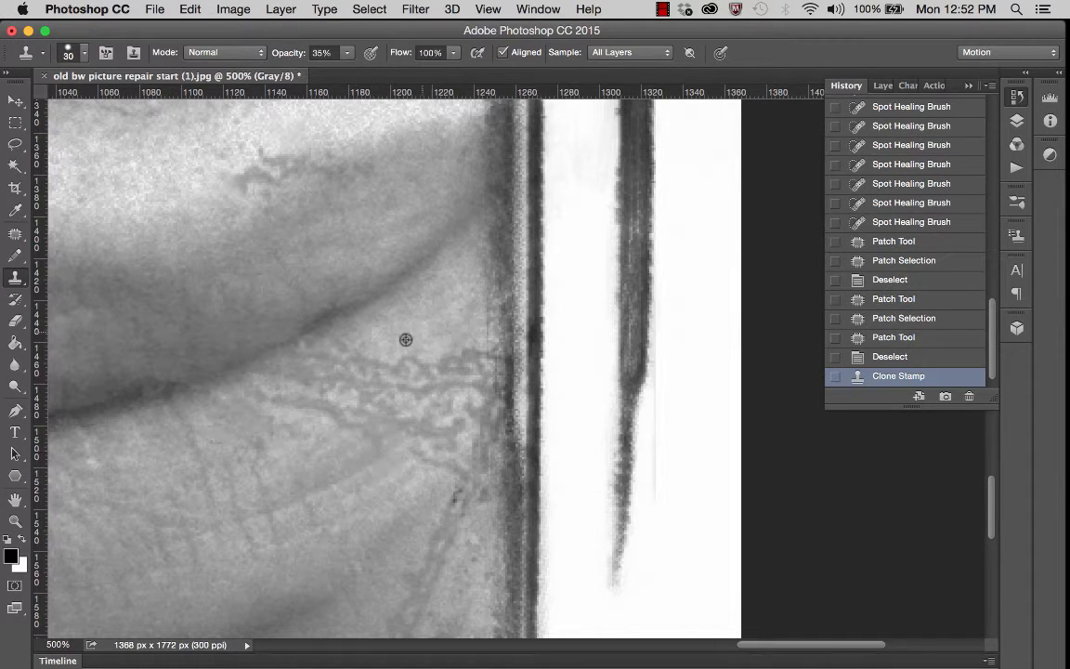
pyautogui.click(354, 365)
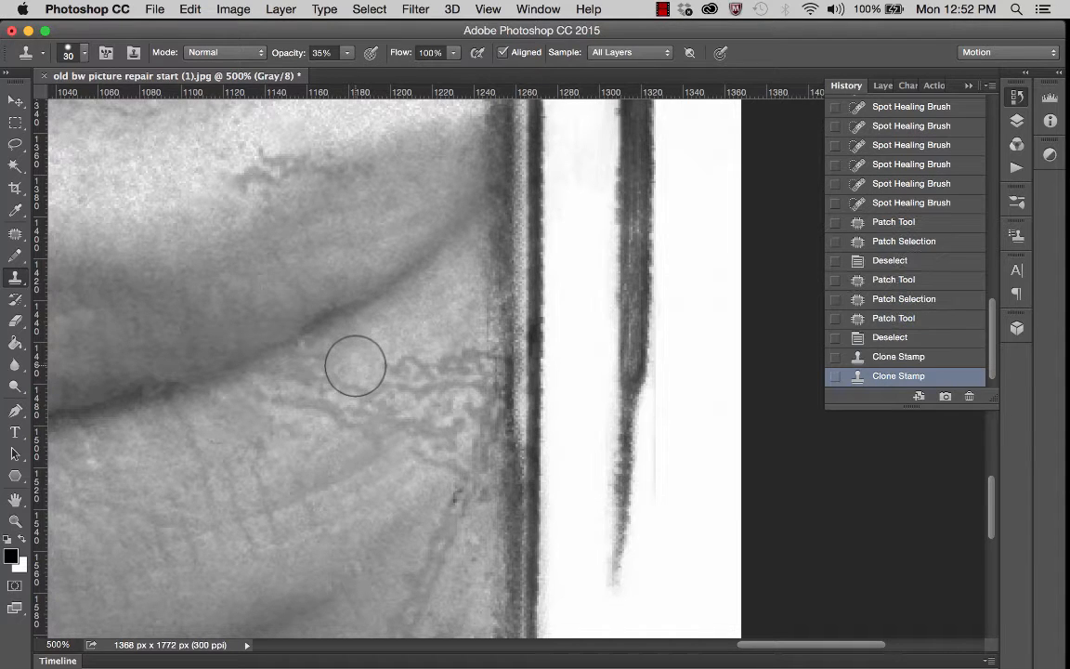
# Set the Clone Stamp opacity to 95% and clone clean texture over the upper squiggles beneath the fold, undoing a stray stroke
pyautogui.click(350, 55)
pyautogui.moveTo(352, 69); pyautogui.dragTo(400, 71)
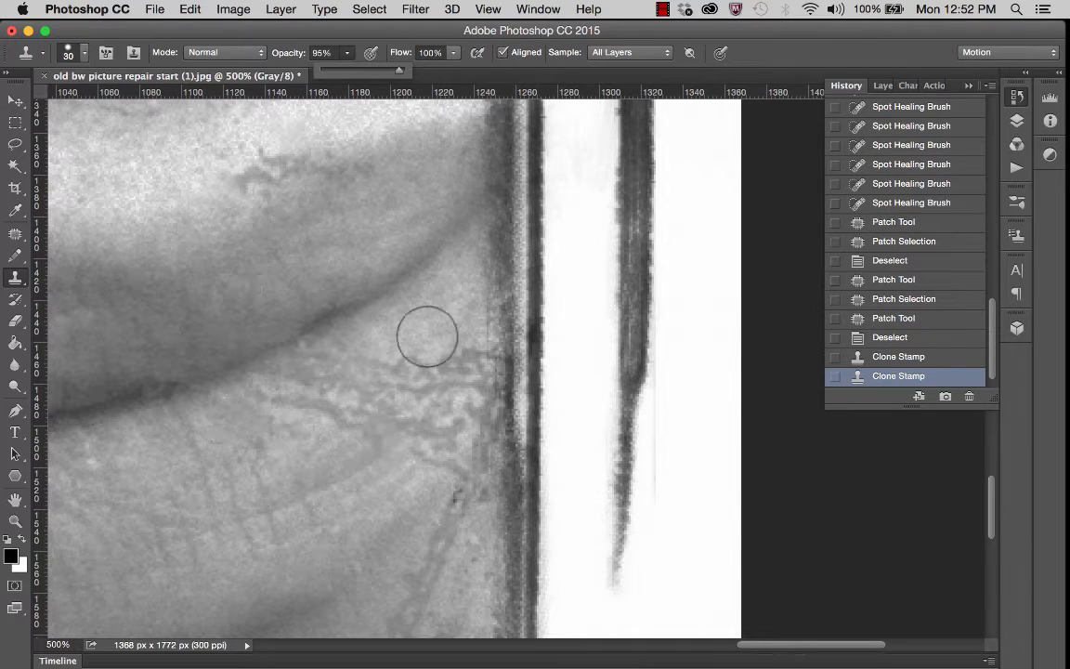
pyautogui.keyDown('alt'); pyautogui.click(426, 327); pyautogui.keyUp('alt')
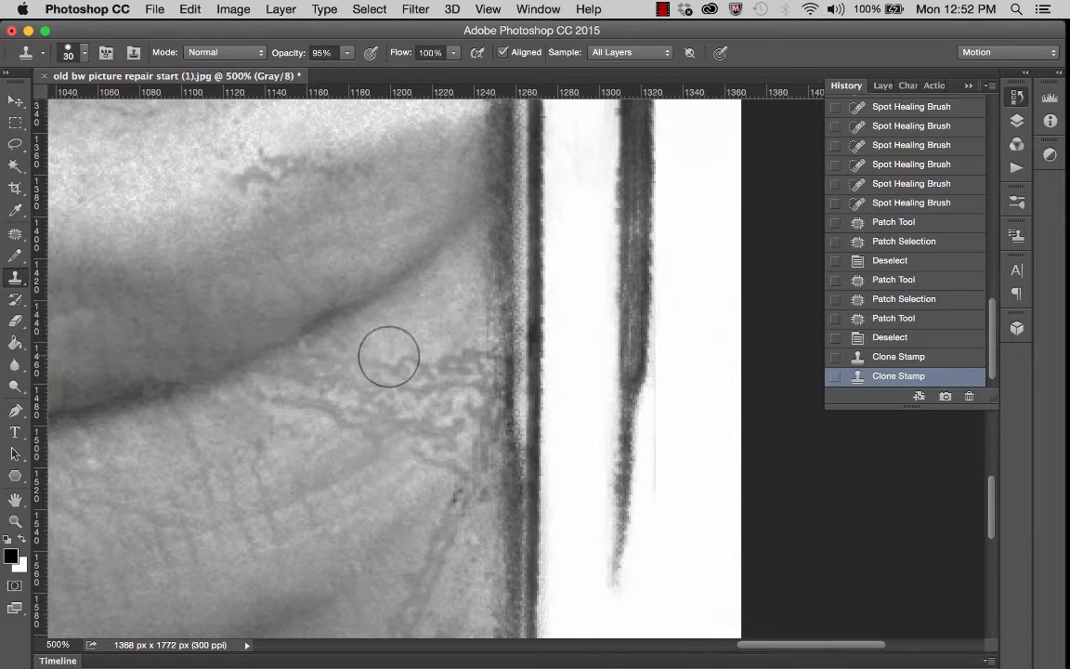
pyautogui.click(462, 311)
pyautogui.press('super+z')
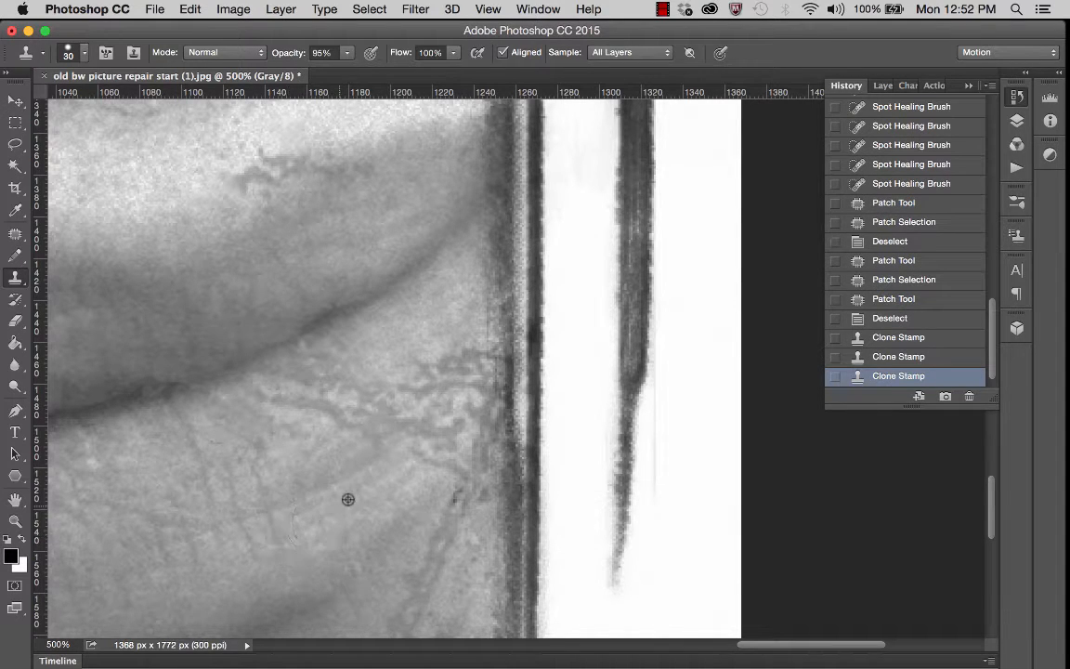
# Clone clean texture over the lower and left-hand squiggles below the fold, resampling from the smooth areas beside them
pyautogui.keyDown('alt'); pyautogui.click(371, 473); pyautogui.keyUp('alt')
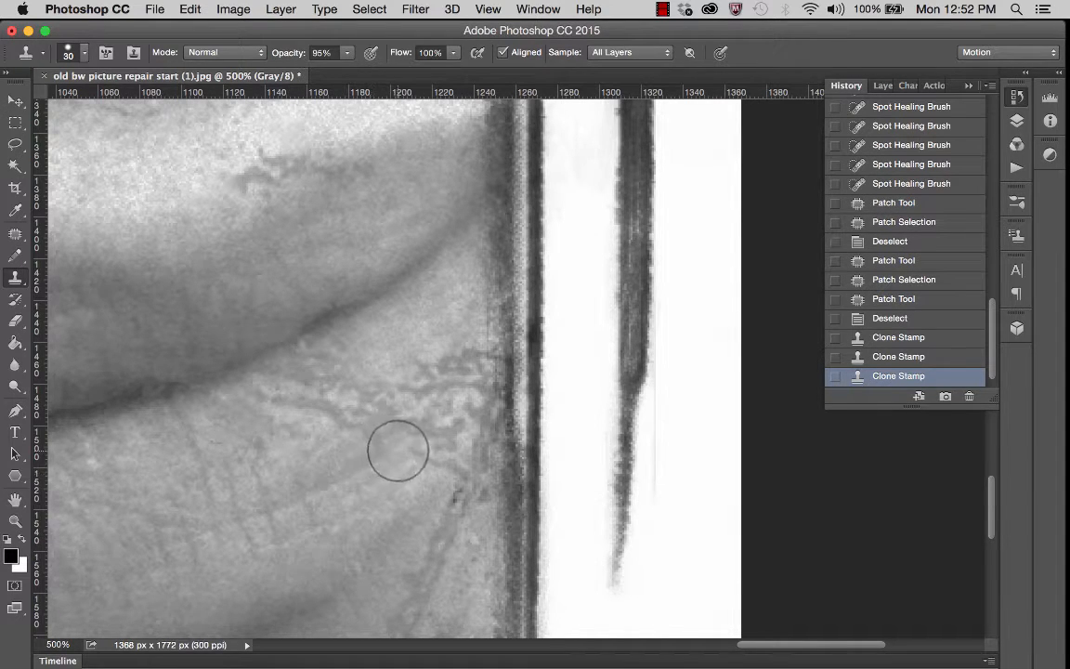
pyautogui.click(401, 448)
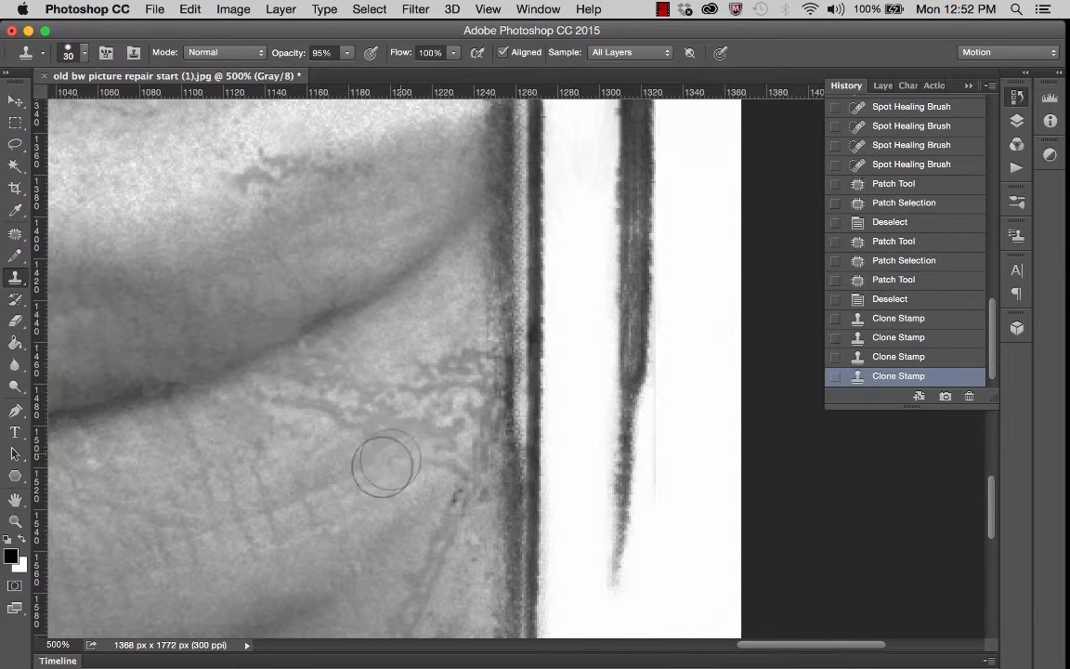
pyautogui.keyDown('alt'); pyautogui.click(320, 453); pyautogui.keyUp('alt')
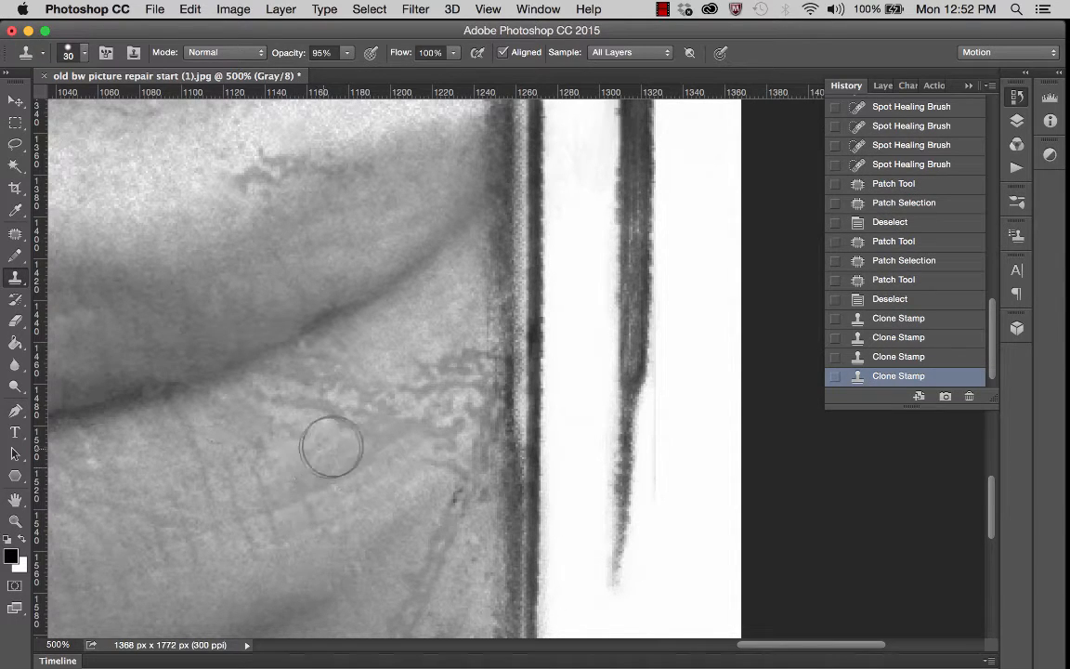
pyautogui.click(348, 435)
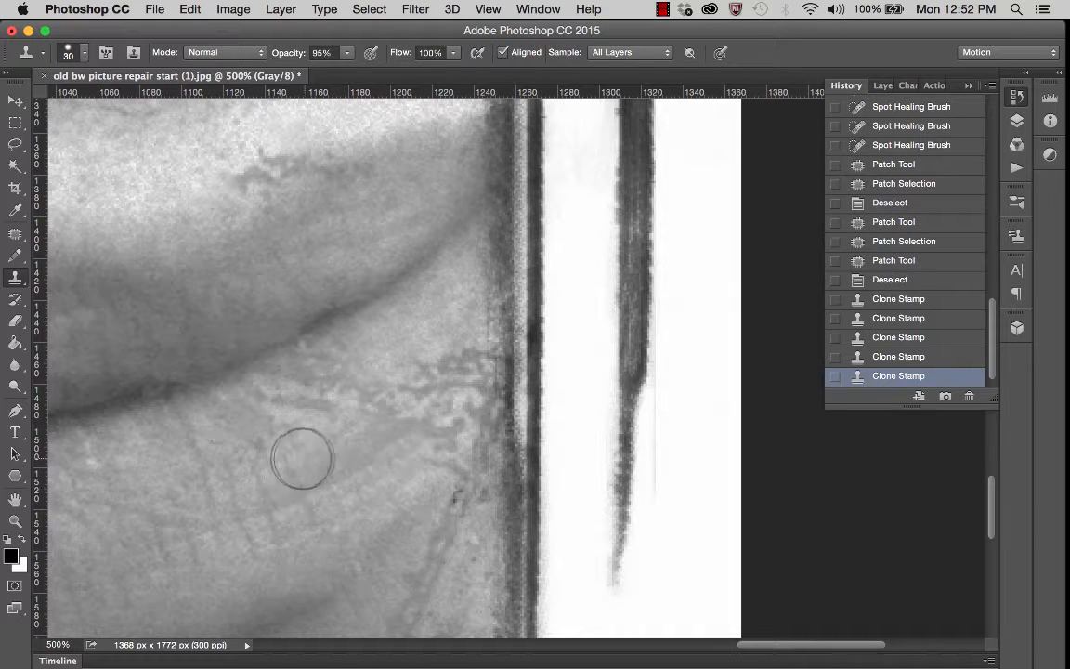
pyautogui.keyDown('alt'); pyautogui.click(286, 463); pyautogui.keyUp('alt')
pyautogui.click(269, 429)
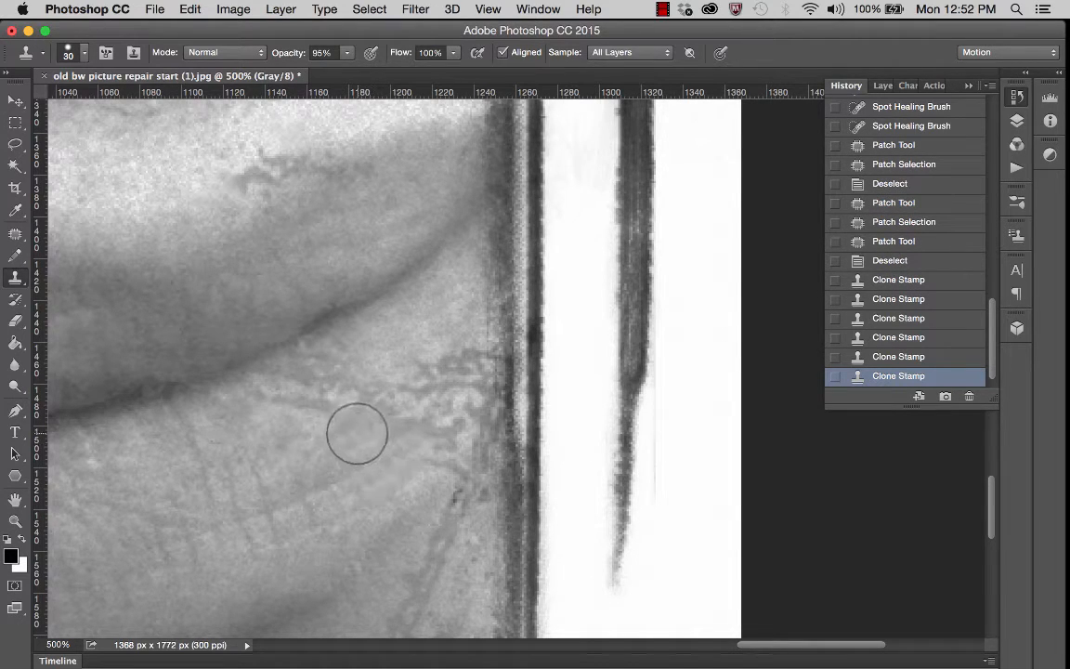
pyautogui.moveTo(328, 414); pyautogui.dragTo(300, 377)
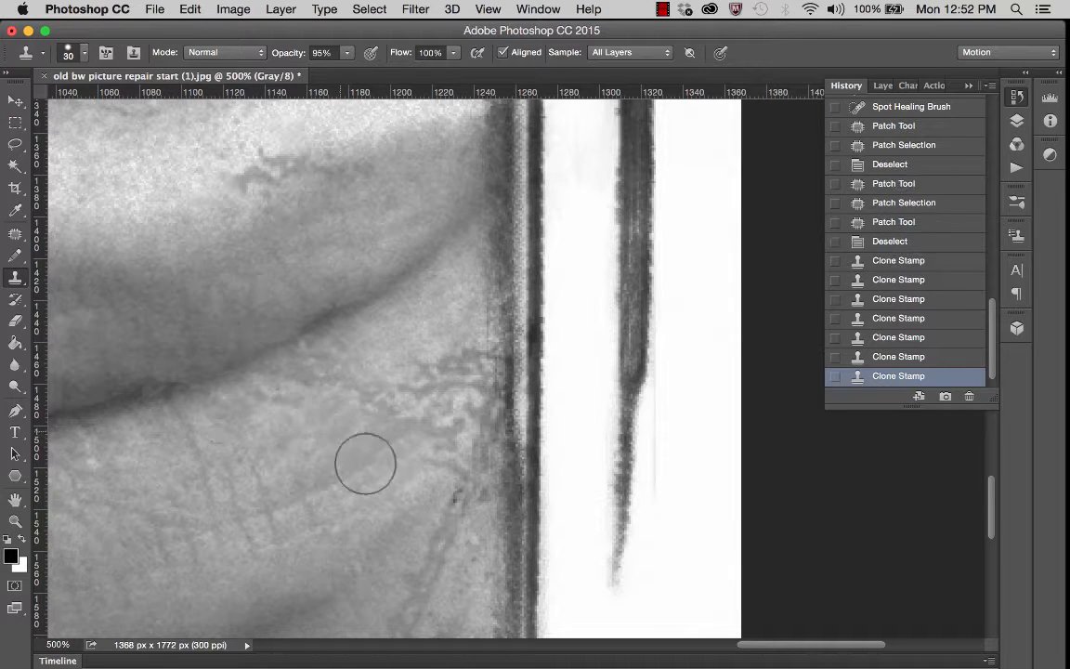
# Reduce the Clone Stamp brush to 14 px and clone clean texture over the upper squiggles close to the dark right border
pyautogui.hscroll(3, 425, 437)
pyautogui.scroll(3, 426, 436)
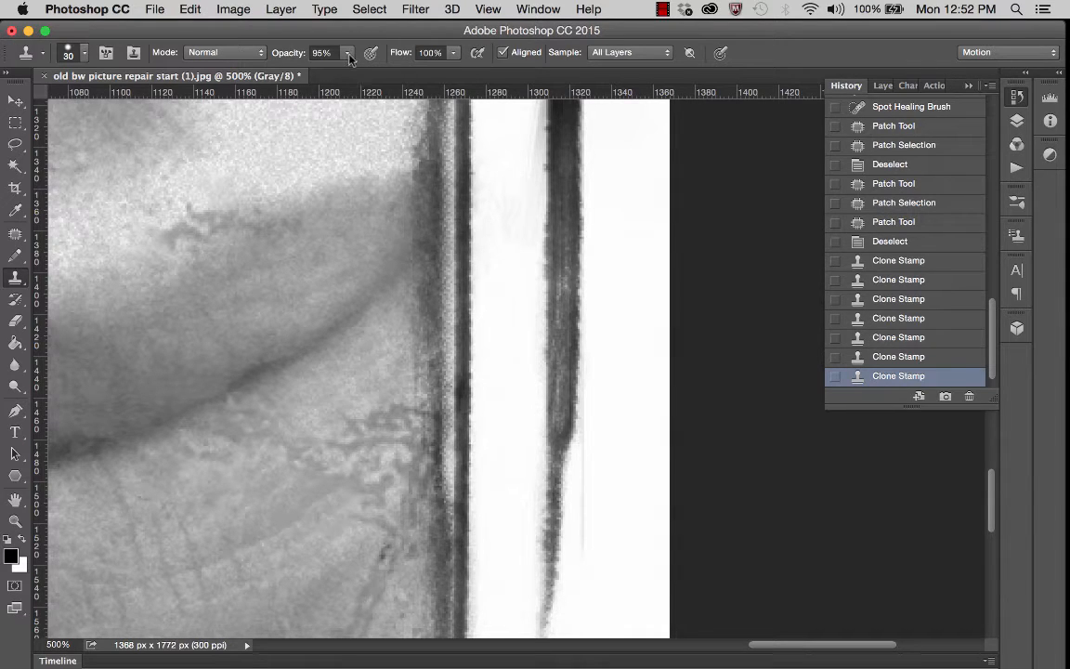
pyautogui.click(84, 55)
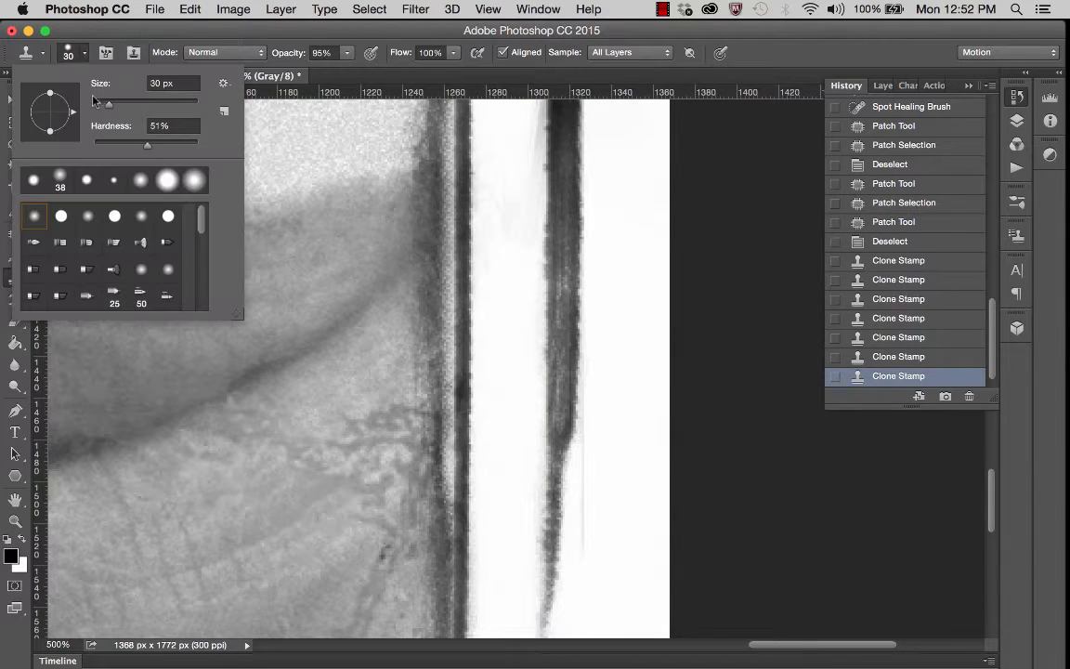
pyautogui.moveTo(102, 105); pyautogui.dragTo(98, 104)
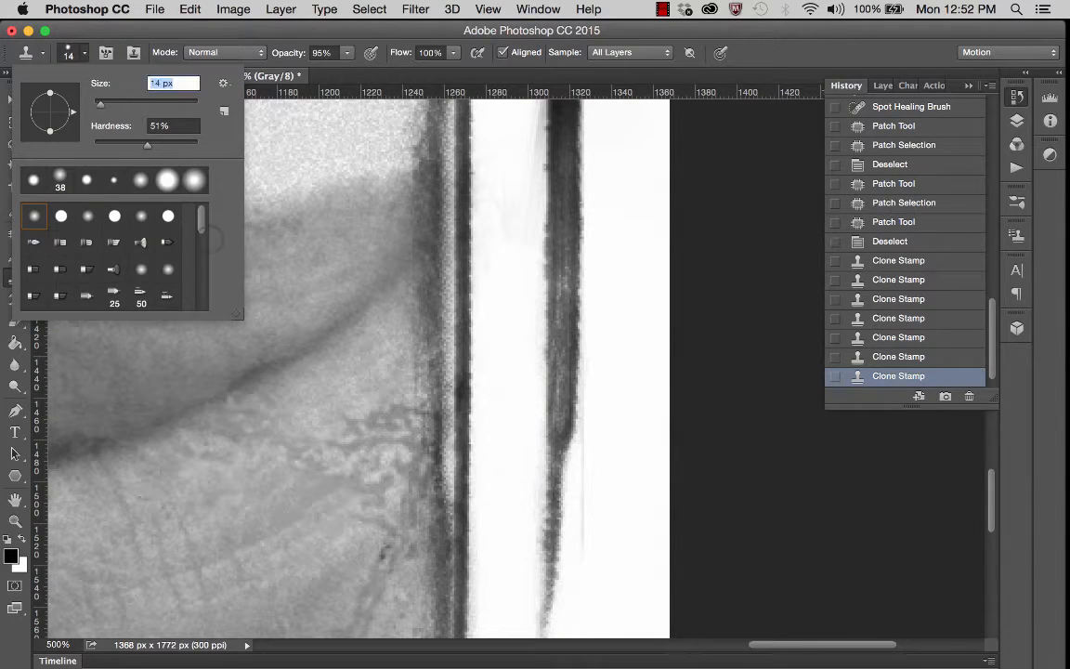
pyautogui.keyDown('alt'); pyautogui.click(319, 421); pyautogui.keyUp('alt')
pyautogui.click(352, 422)
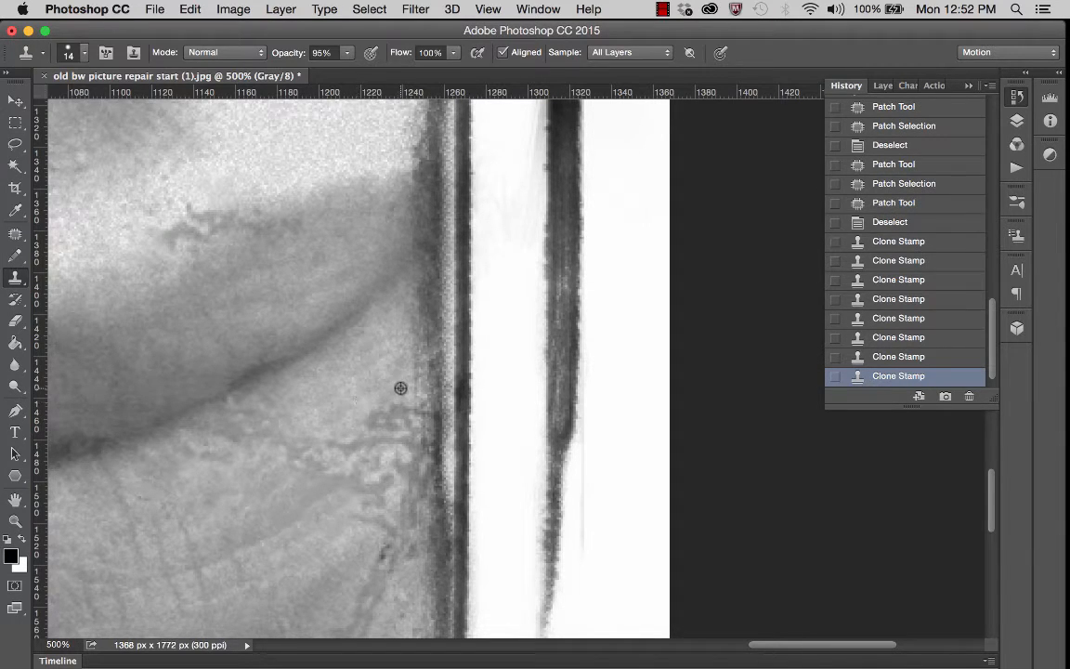
pyautogui.moveTo(400, 394); pyautogui.dragTo(370, 421)
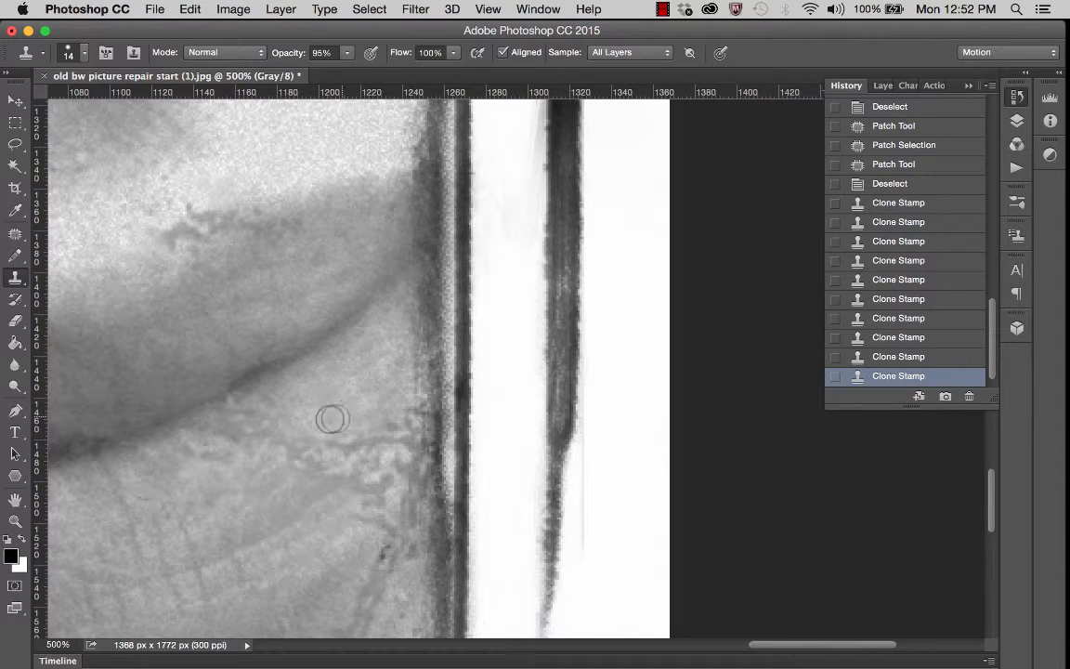
# Clone clean texture along the underside of the remaining squiggle line below the fold with the 14 px brush
pyautogui.scroll(-3, 353, 396)
pyautogui.hscroll(-3, 353, 397)
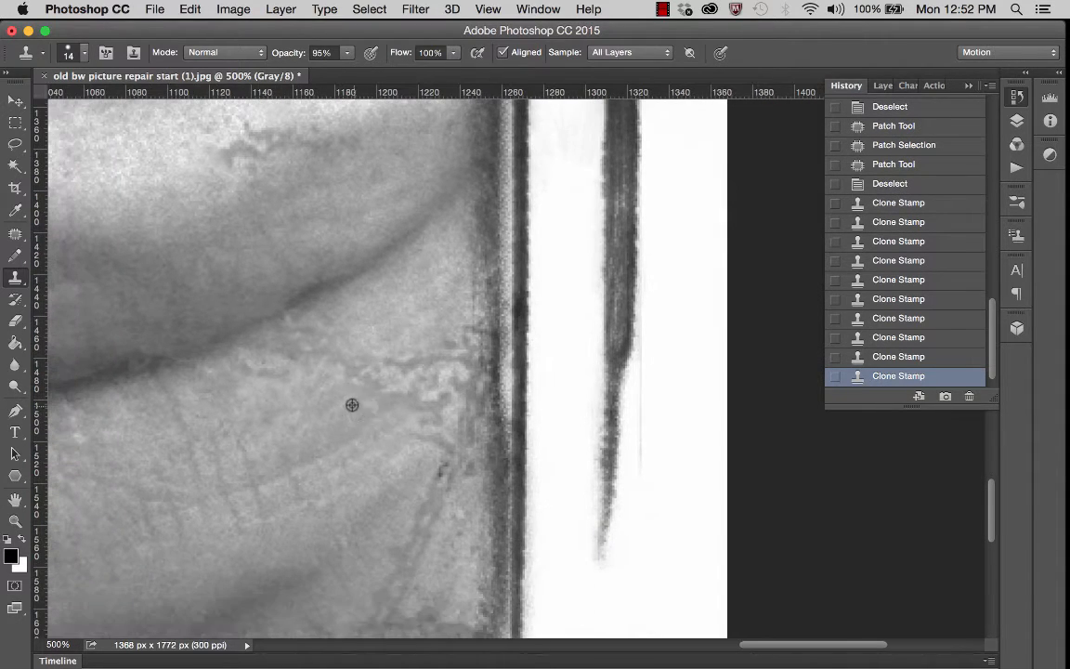
pyautogui.click(372, 384)
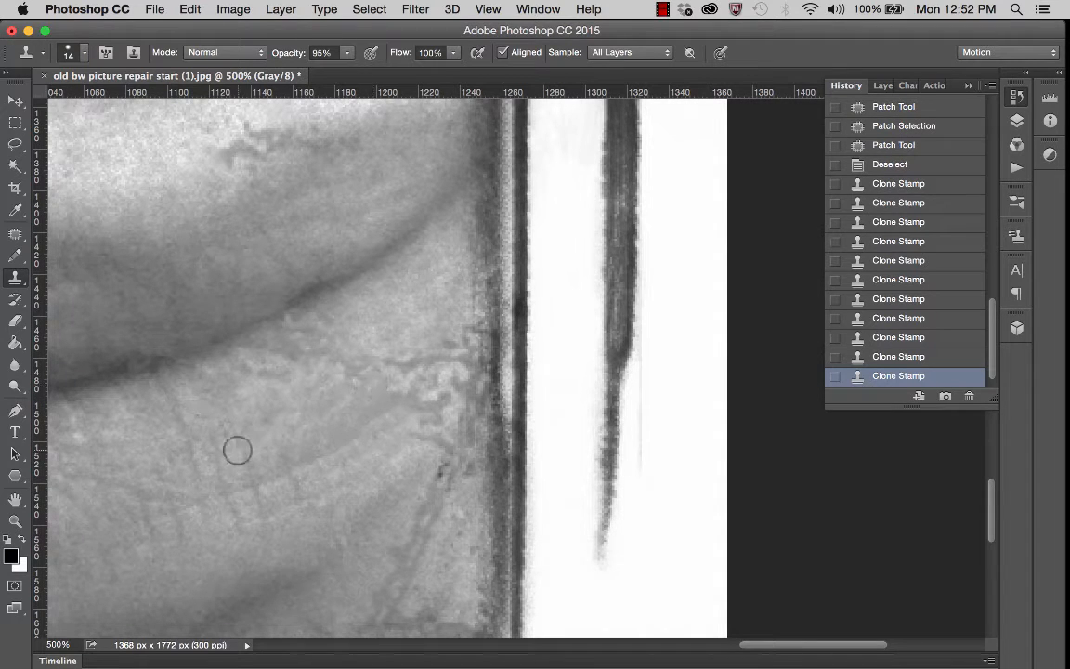
# Clone clean texture over the dark squiggles in the lower-right corner of the picture, above the bottom border
pyautogui.scroll(-3, 249, 434)
pyautogui.hscroll(-3, 249, 434)
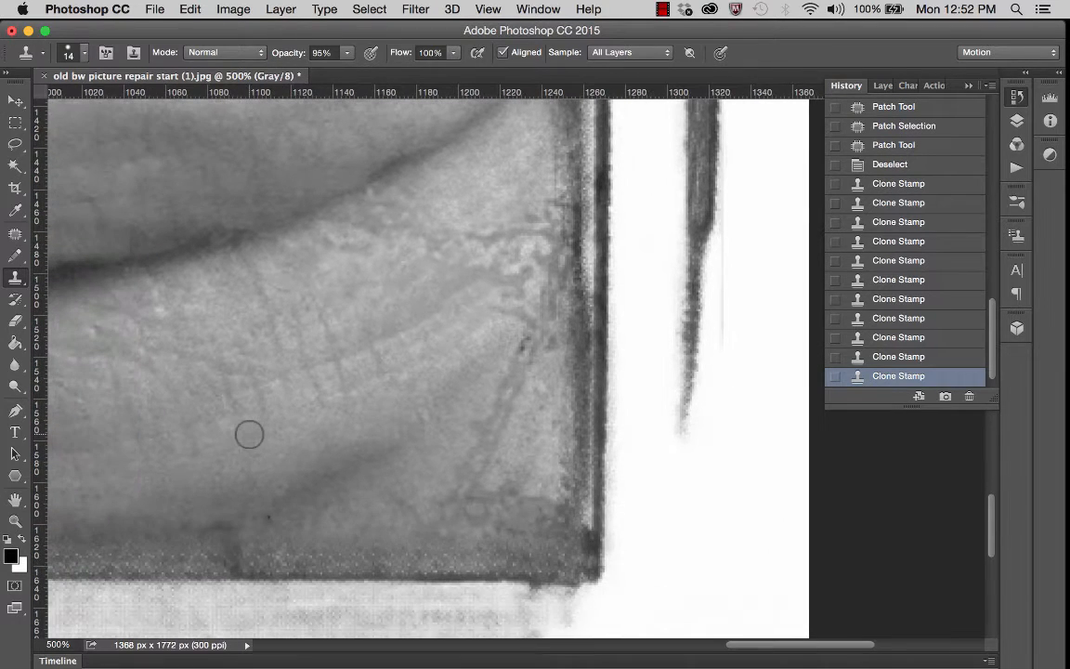
pyautogui.click(465, 468)
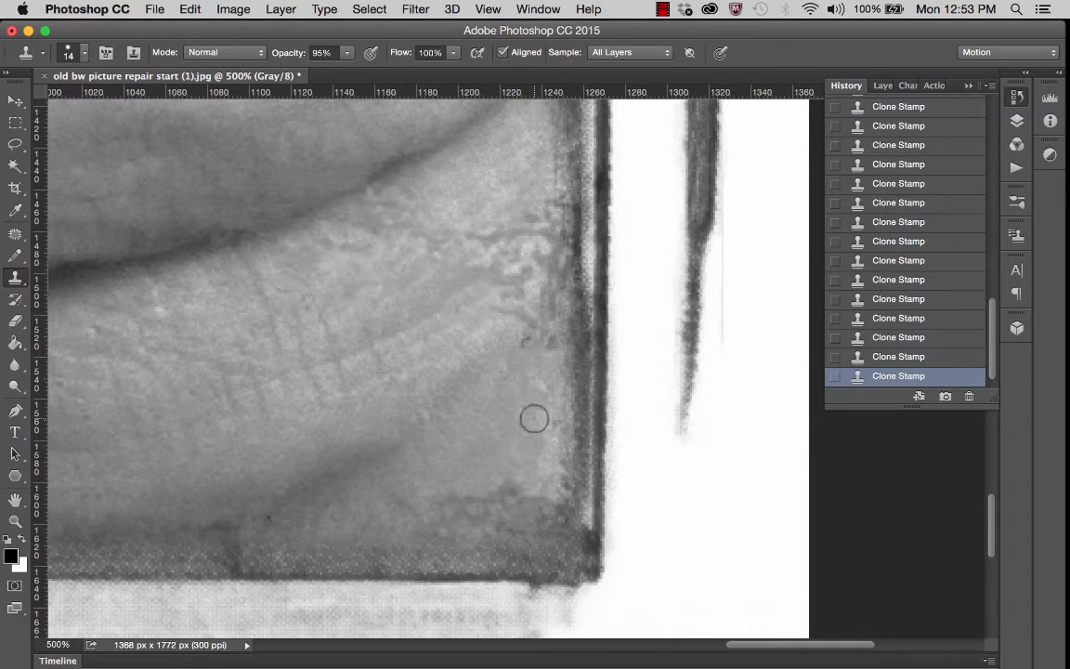
pyautogui.click(83, 54)
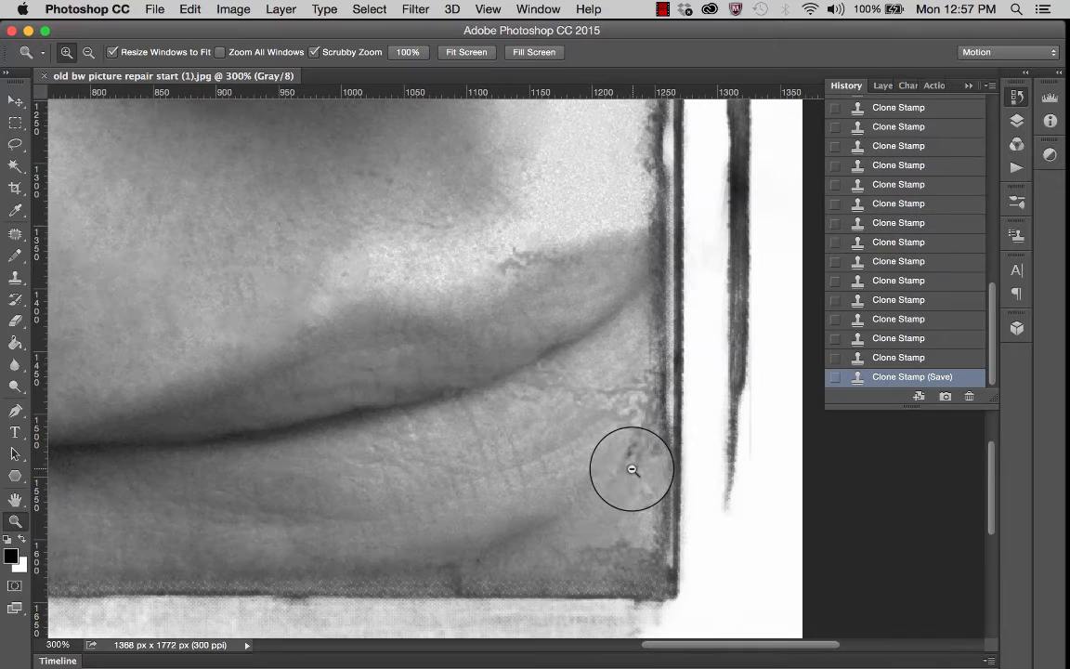
# Examine the repaired photo as a whole and at 100% zoom, down to the mouth area, for remaining damage
pyautogui.keyDown('alt'); pyautogui.click(633, 467); pyautogui.keyUp('alt')
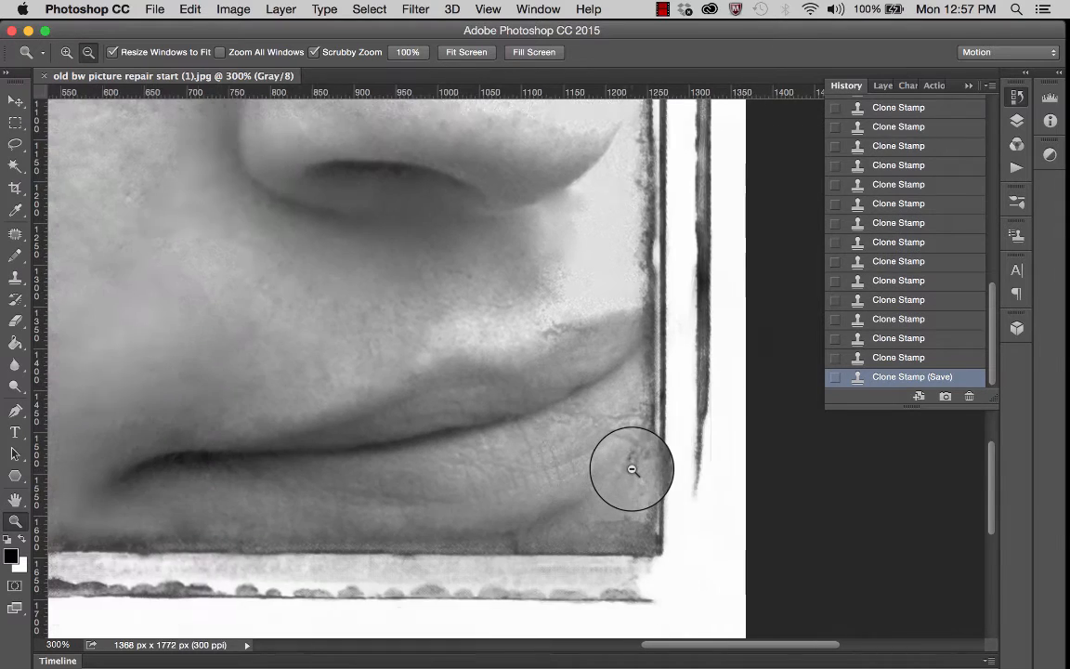
pyautogui.keyDown('alt'); pyautogui.click(632, 469); pyautogui.keyUp('alt')
pyautogui.keyDown('alt'); pyautogui.click(633, 469); pyautogui.keyUp('alt')
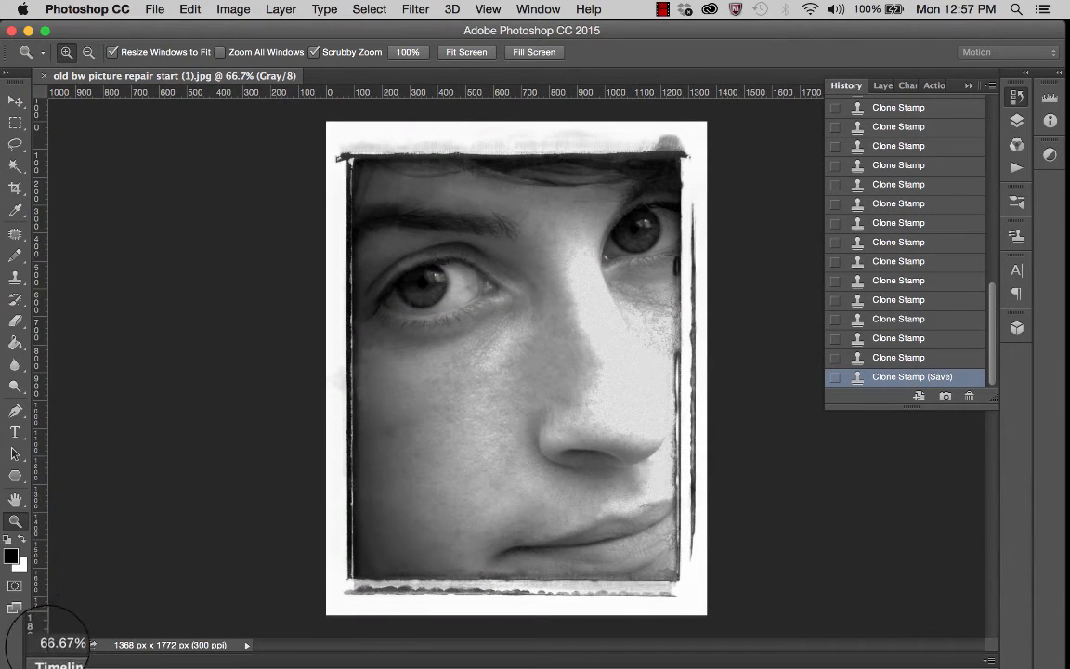
pyautogui.click(51, 643)
pyautogui.write('100')
pyautogui.press('Return')
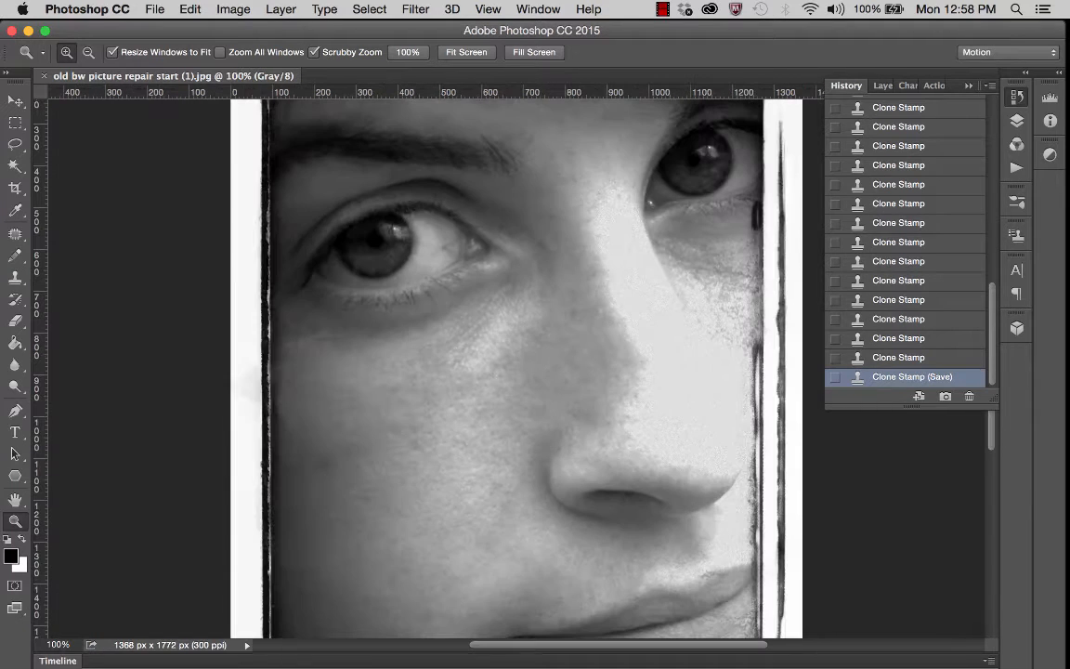
pyautogui.scroll(-5, 464, 544)
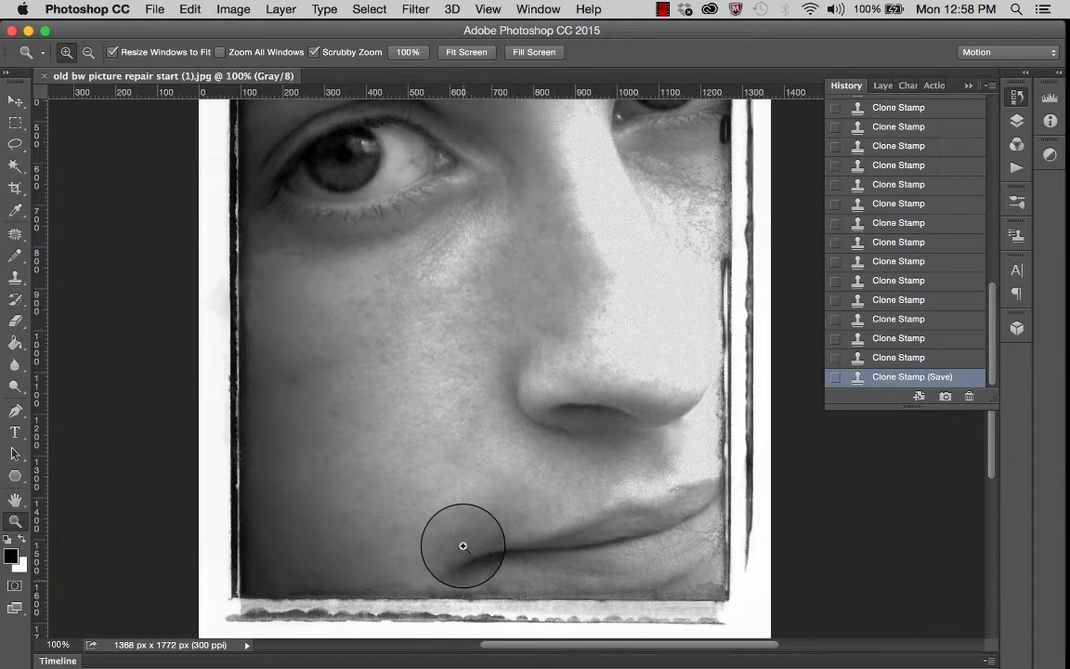
# Set the Clone Stamp opacity to 100% and clone over the jagged squiggle on the upper lip's edge with the 41 px brush
pyautogui.click(704, 485)
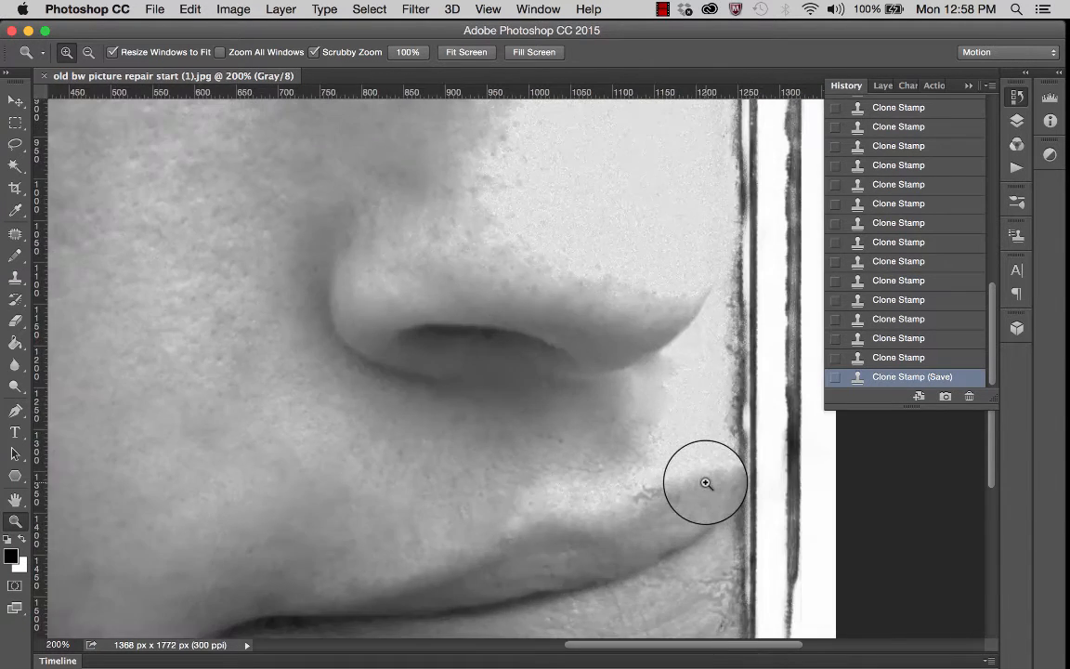
pyautogui.click(709, 511)
pyautogui.hscroll(3, 711, 513)
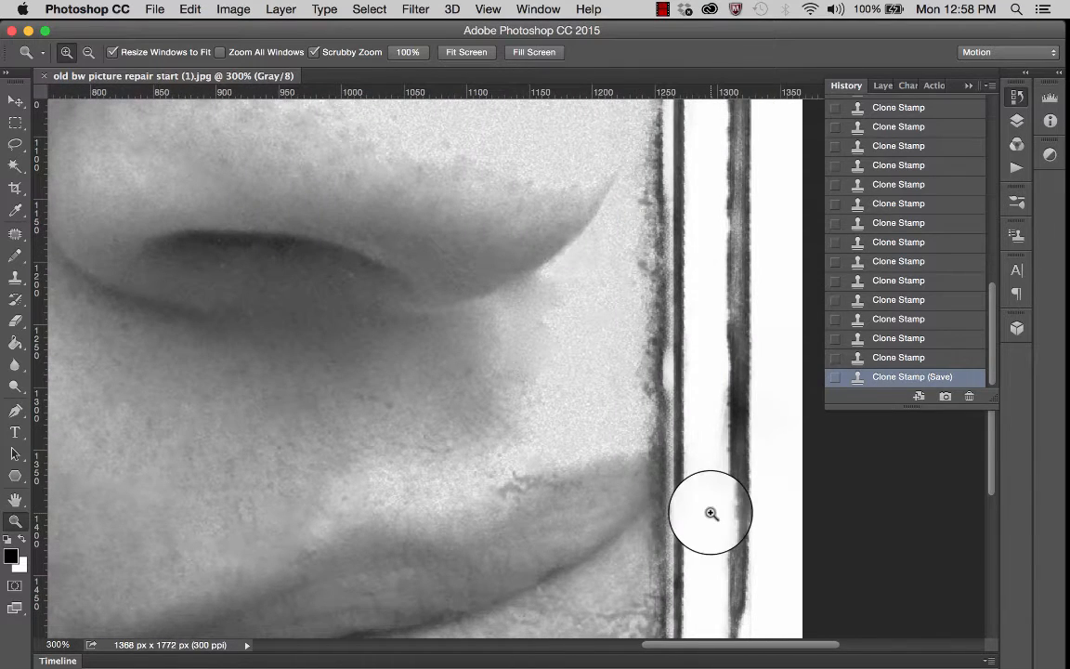
pyautogui.click(14, 277)
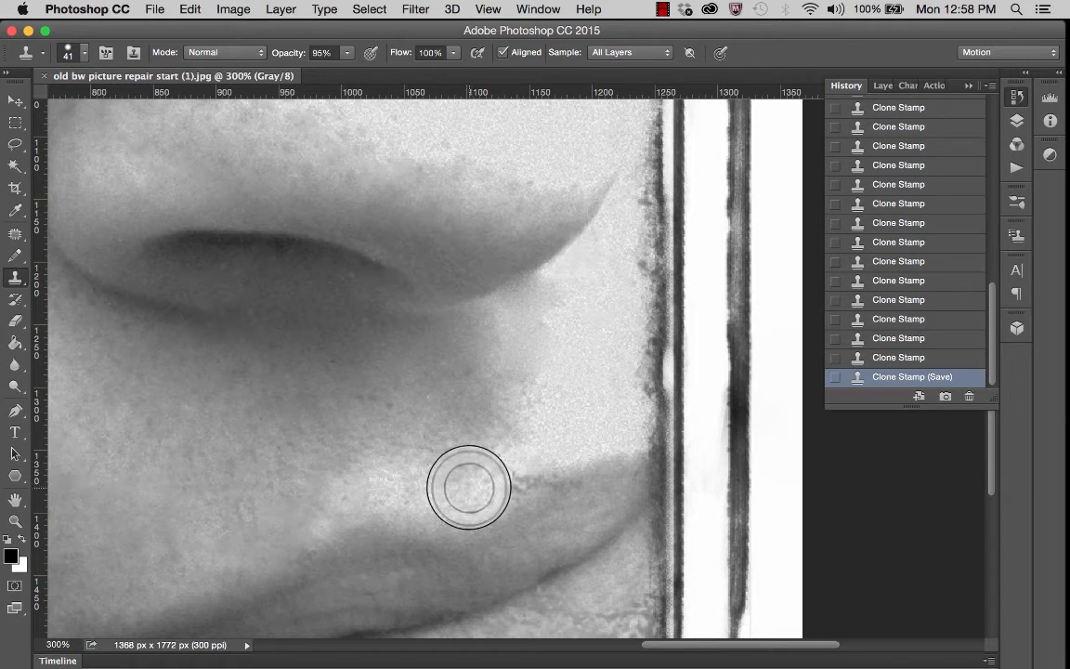
pyautogui.keyDown('alt'); pyautogui.click(469, 487); pyautogui.keyUp('alt')
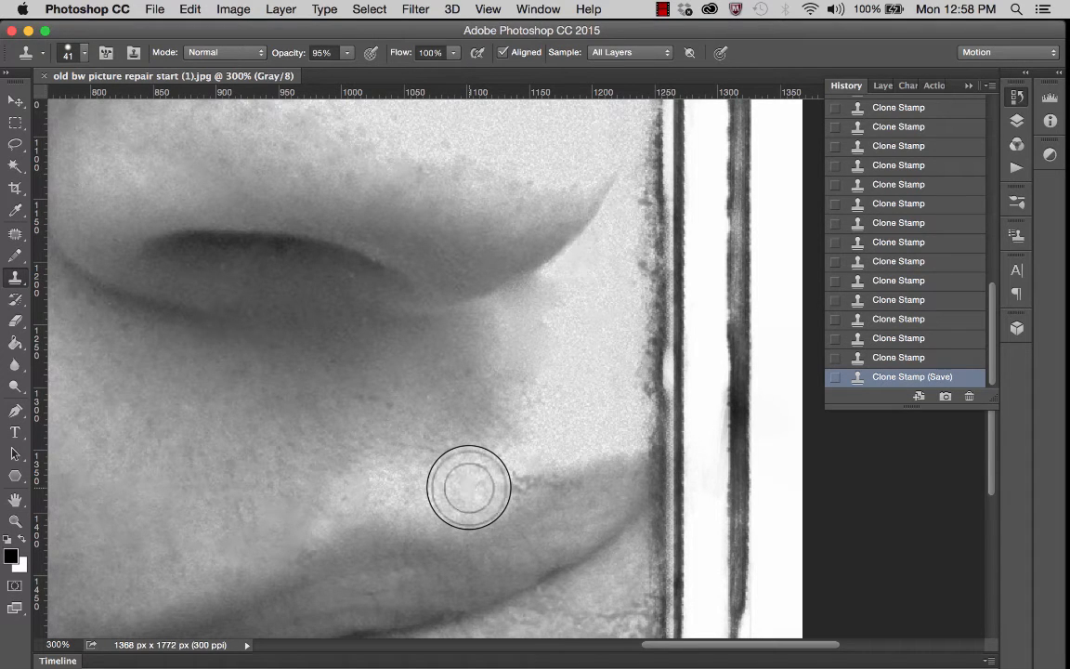
pyautogui.click(347, 53)
pyautogui.moveTo(351, 74); pyautogui.dragTo(358, 73)
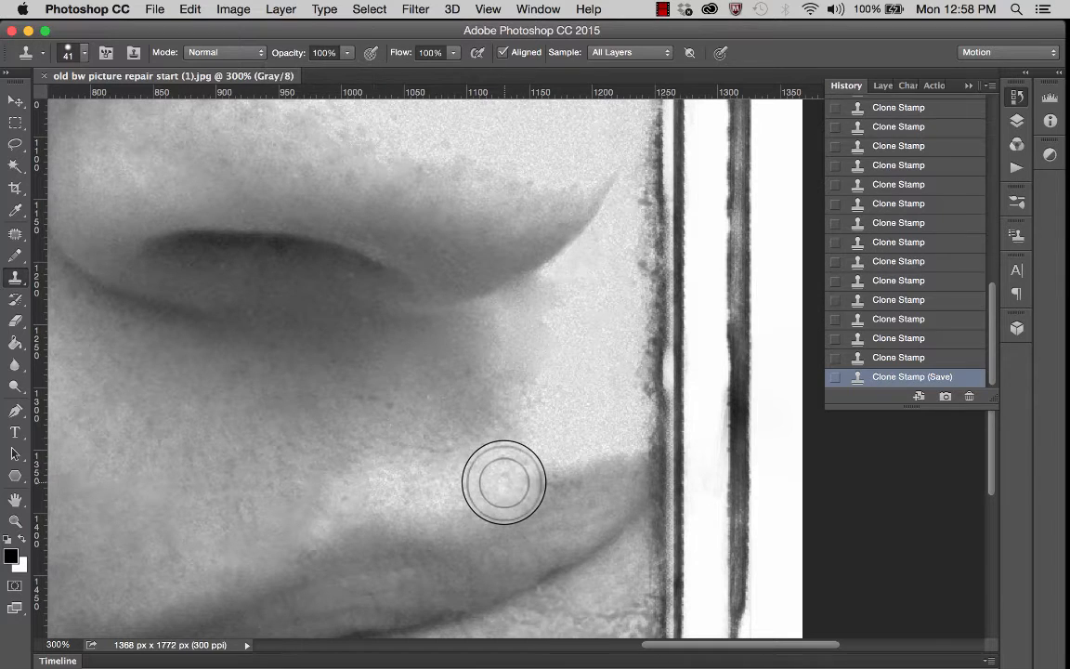
pyautogui.click(501, 475)
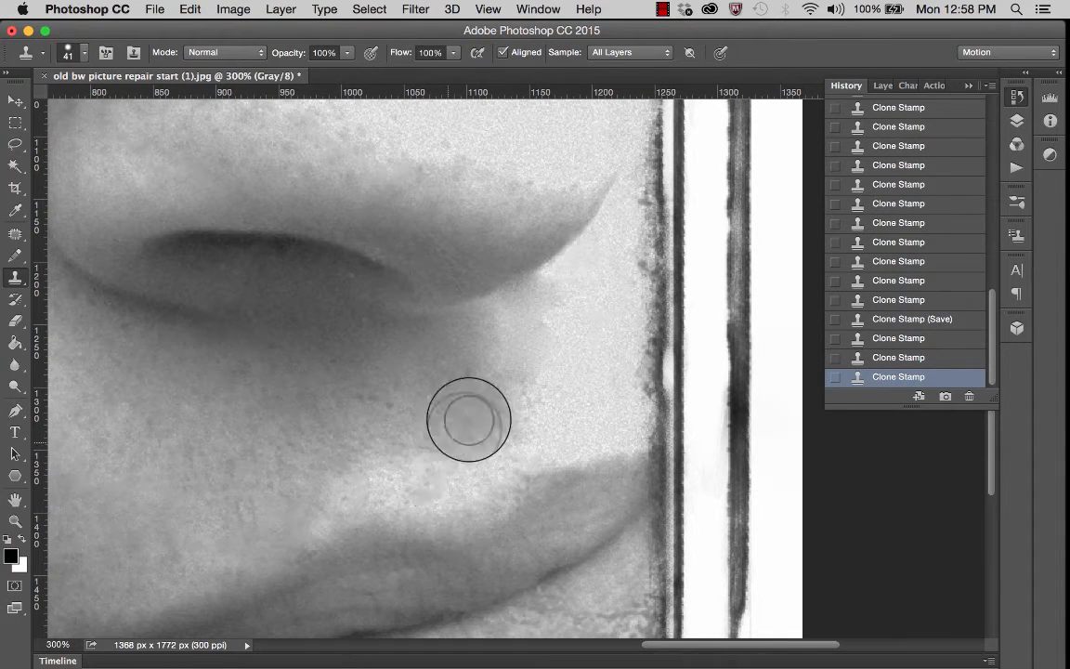
# Clone smooth skin texture over the squiggles on the lower lip, just below the mouth line near the right border
pyautogui.scroll(-5, 479, 407)
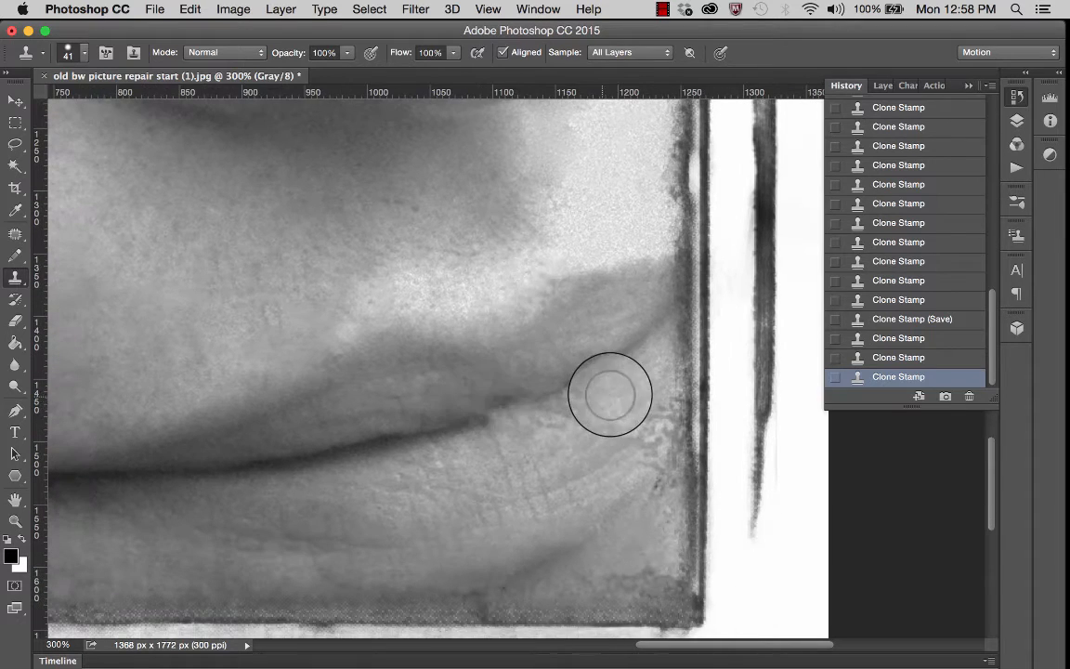
pyautogui.hscroll(3, 609, 389)
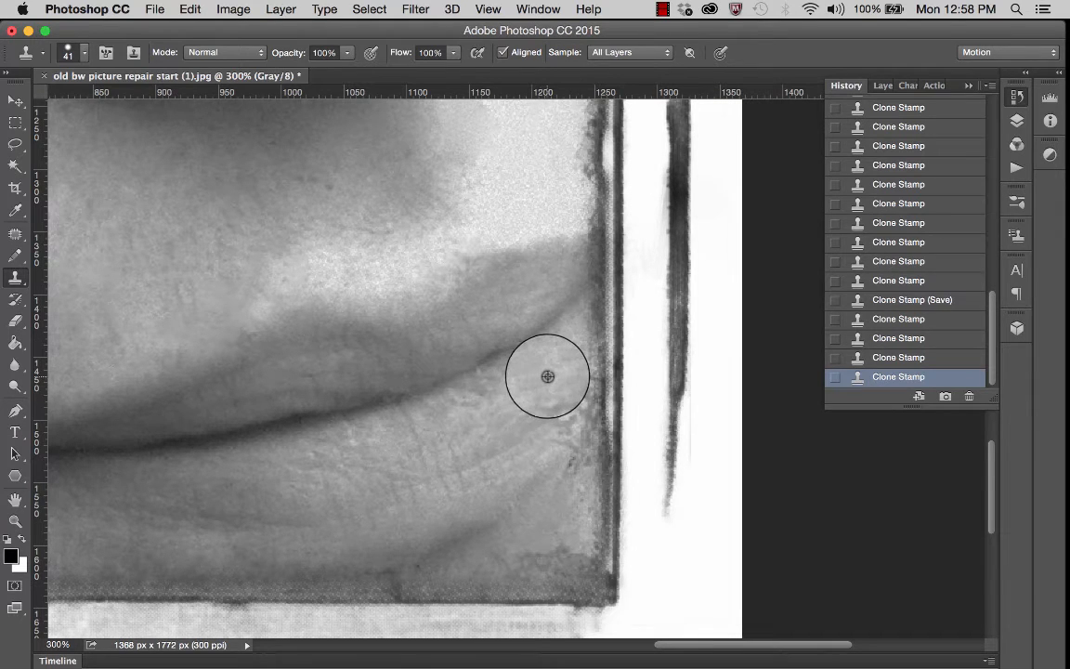
pyautogui.click(547, 376)
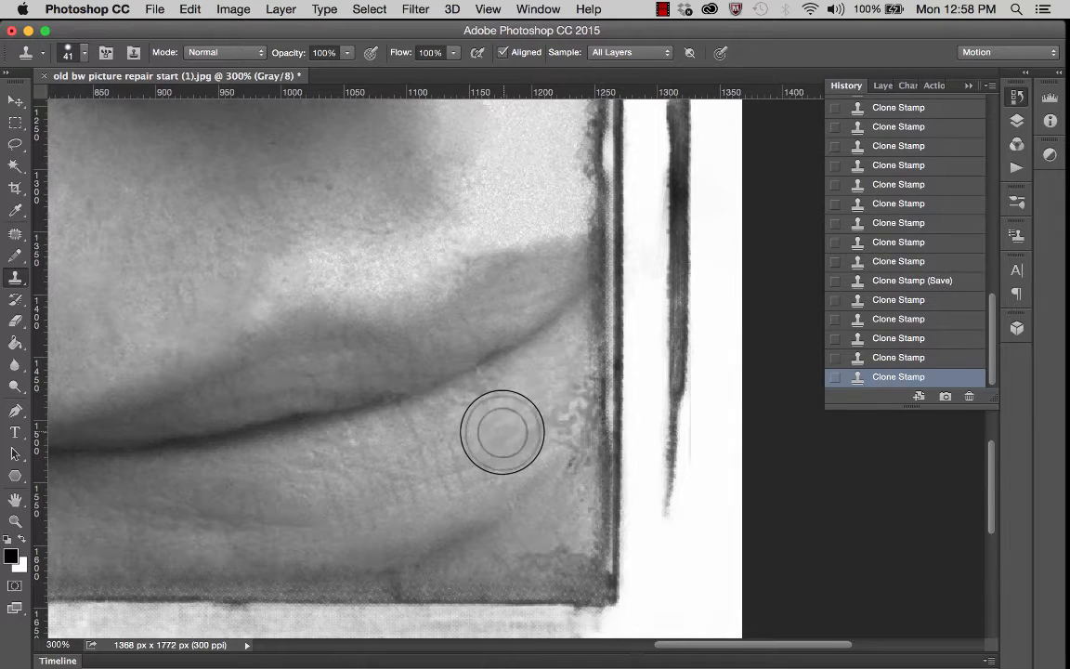
pyautogui.keyDown('alt'); pyautogui.click(513, 422); pyautogui.keyUp('alt')
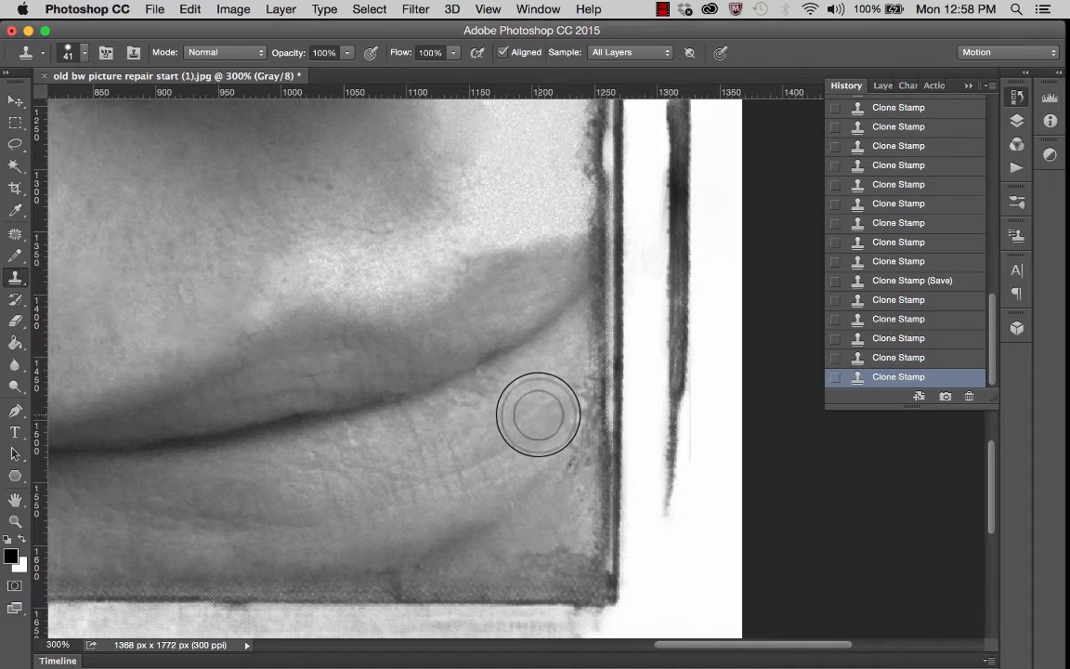
pyautogui.moveTo(538, 414)
pyautogui.mouseDown()
pyautogui.moveTo(443, 432)
pyautogui.moveTo(437, 498)
pyautogui.mouseUp()
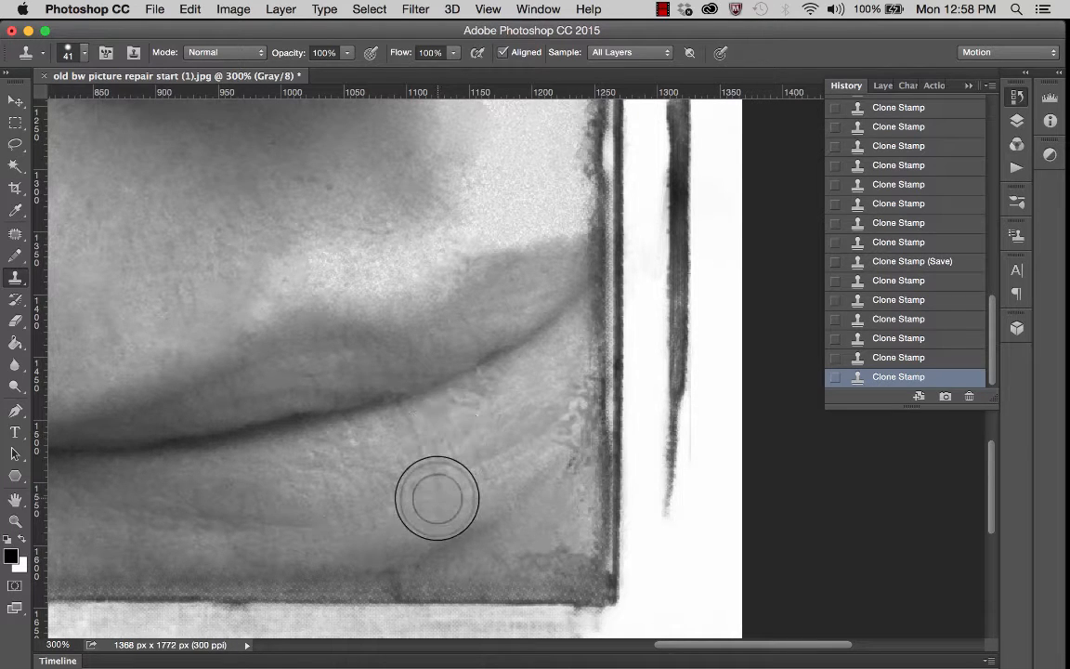
pyautogui.keyDown('alt'); pyautogui.click(437, 418); pyautogui.keyUp('alt')
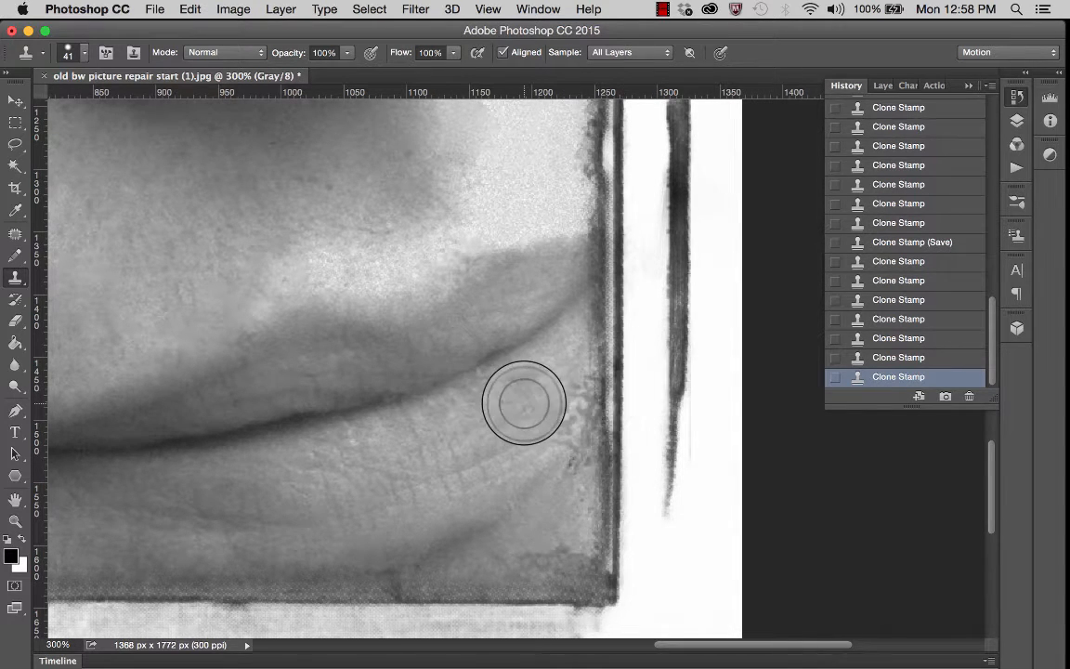
# Reduce the Clone Stamp brush to 15 px and clone over the remaining squiggles on the lower lip beside the right border
pyautogui.hscroll(3, 510, 451)
pyautogui.scroll(-2, 511, 451)
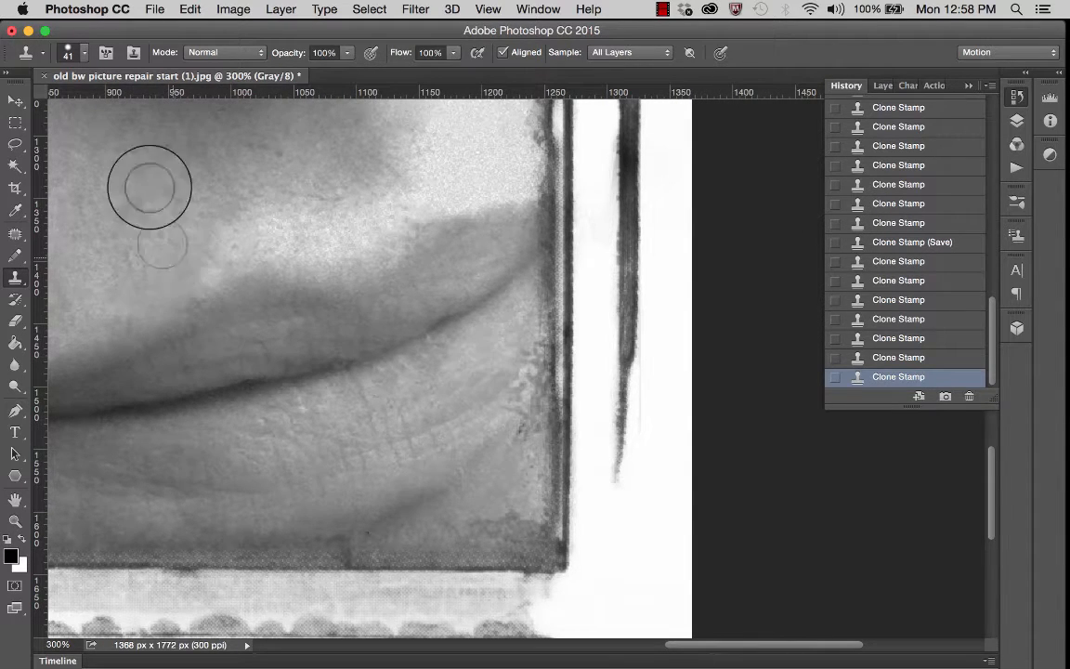
pyautogui.click(83, 53)
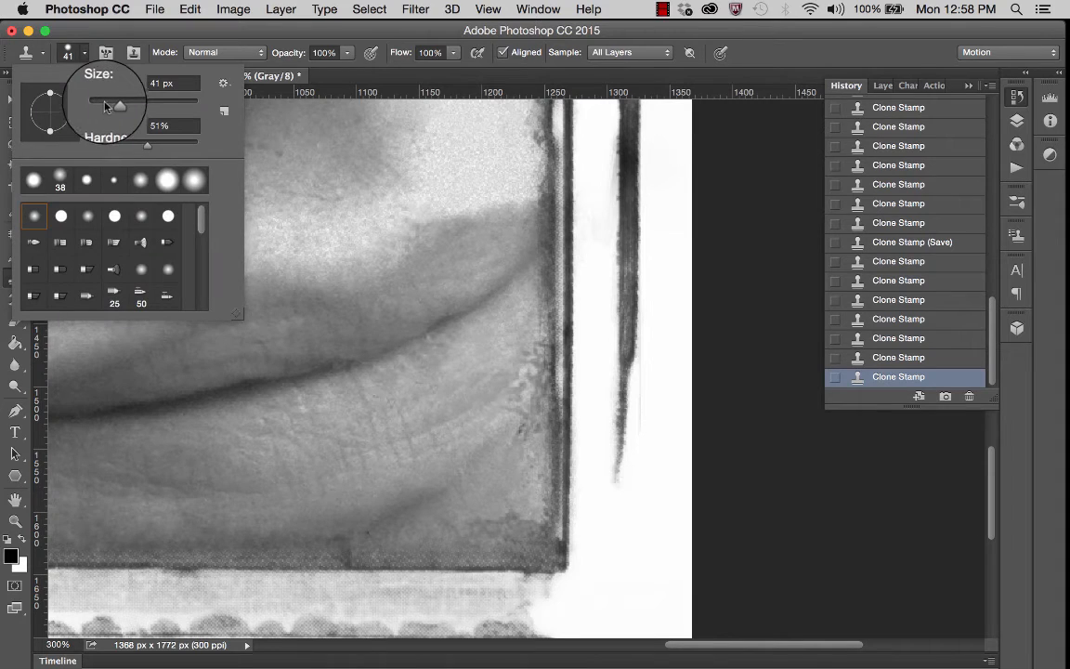
pyautogui.click(101, 105)
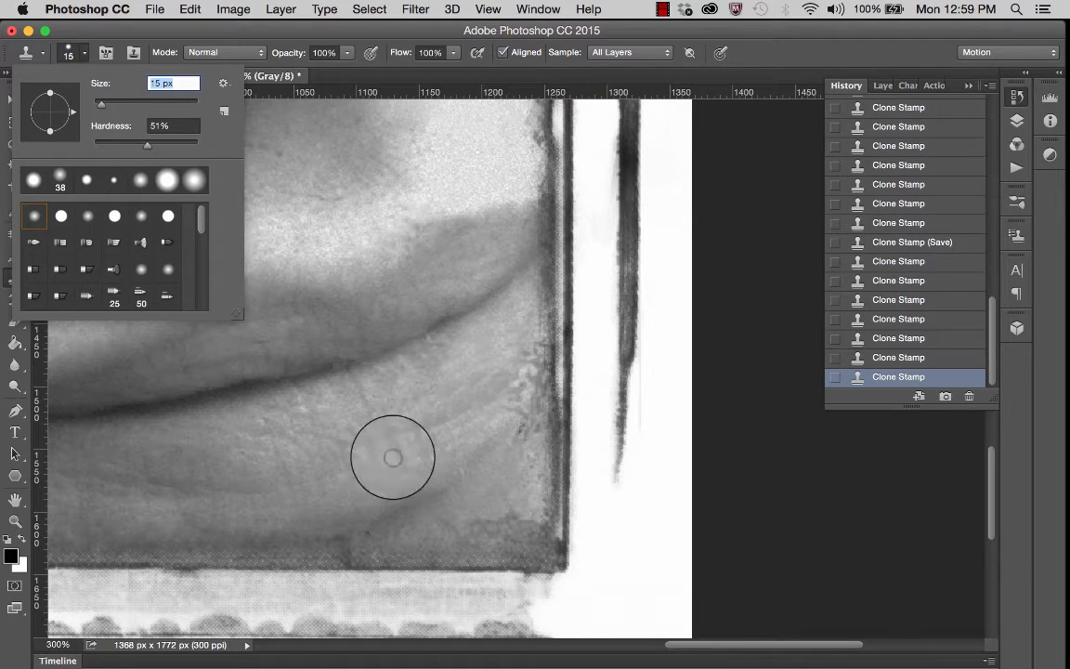
pyautogui.click(493, 416)
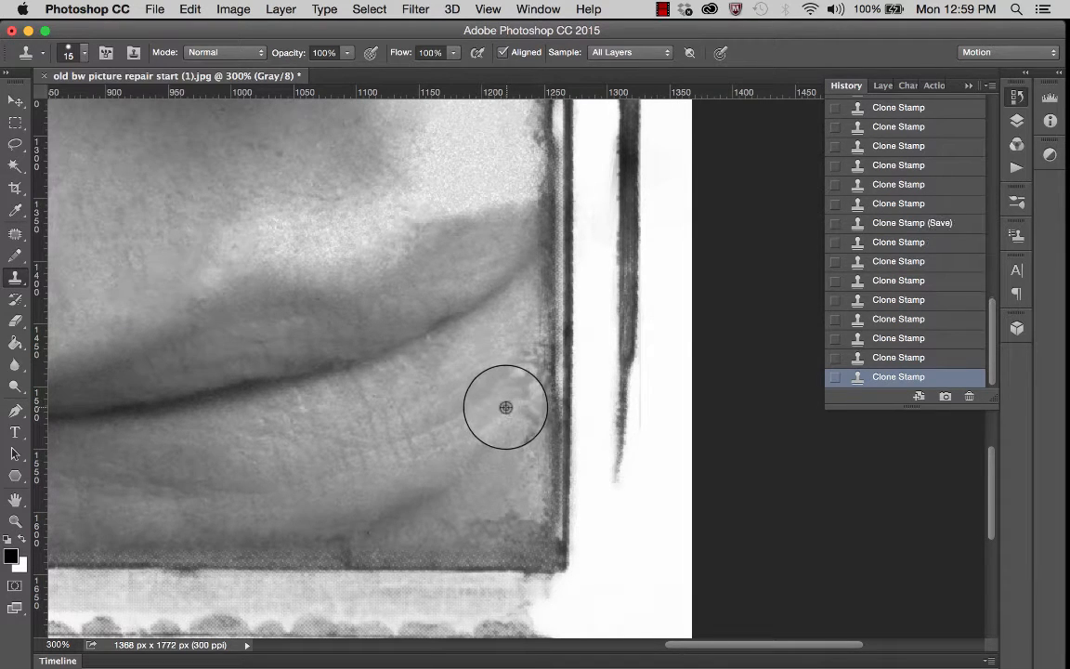
pyautogui.keyDown('alt'); pyautogui.click(504, 404); pyautogui.keyUp('alt')
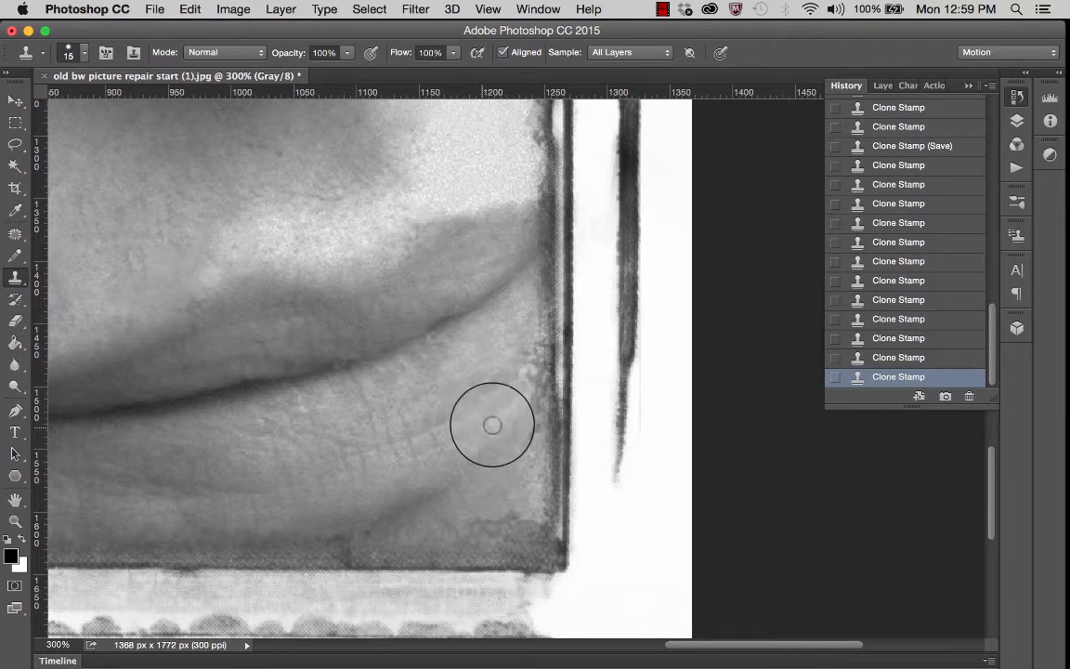
pyautogui.click(521, 373)
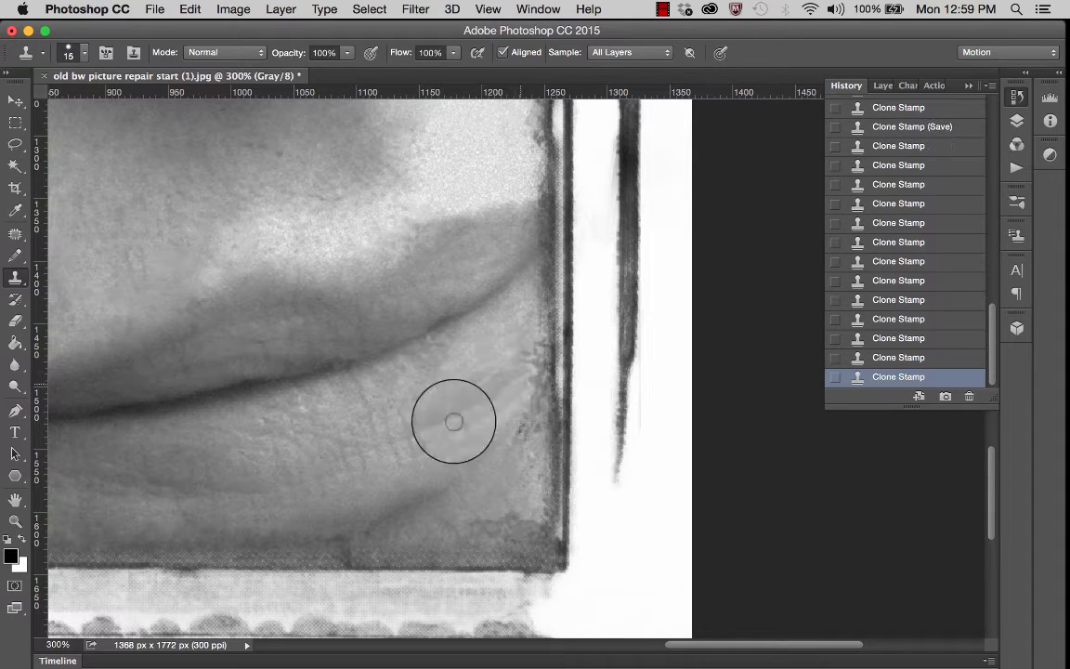
# Lasso the leftover light squiggle on the lower lip by the right border, fill it with Content-Aware at 100% opacity, and deselect
pyautogui.click(15, 165)
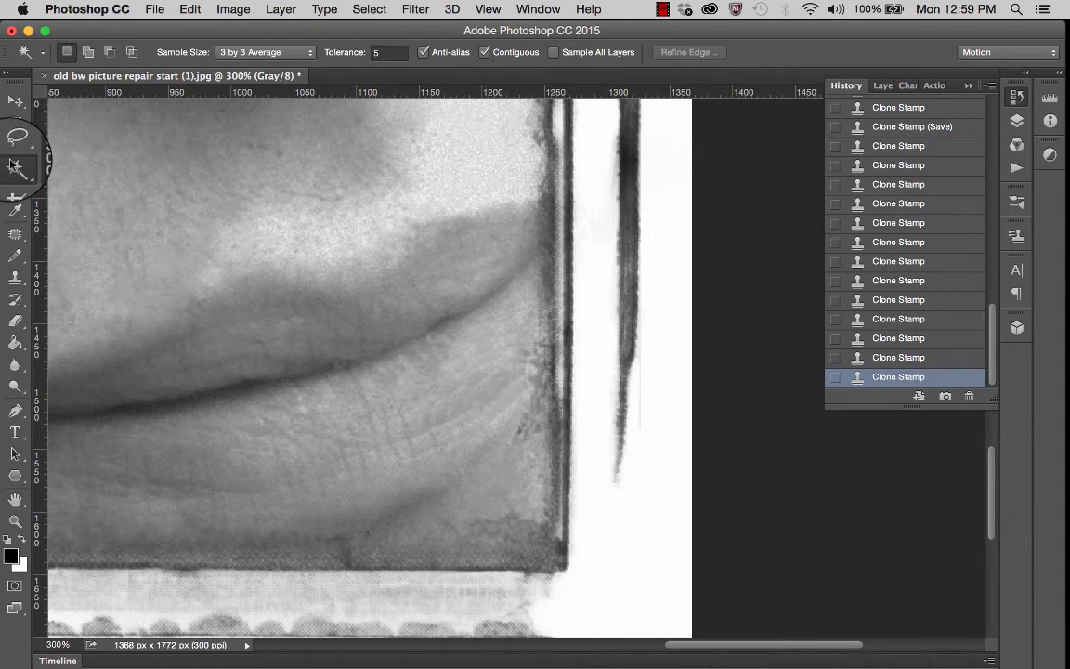
pyautogui.click(15, 144)
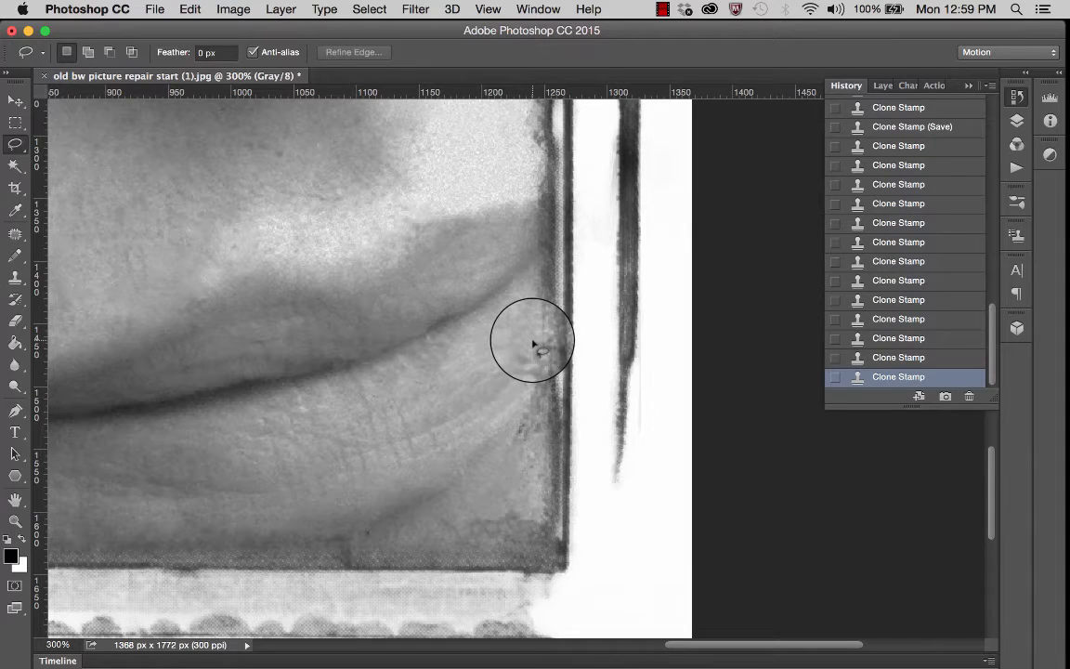
pyautogui.moveTo(536, 356); pyautogui.dragTo(538, 351)
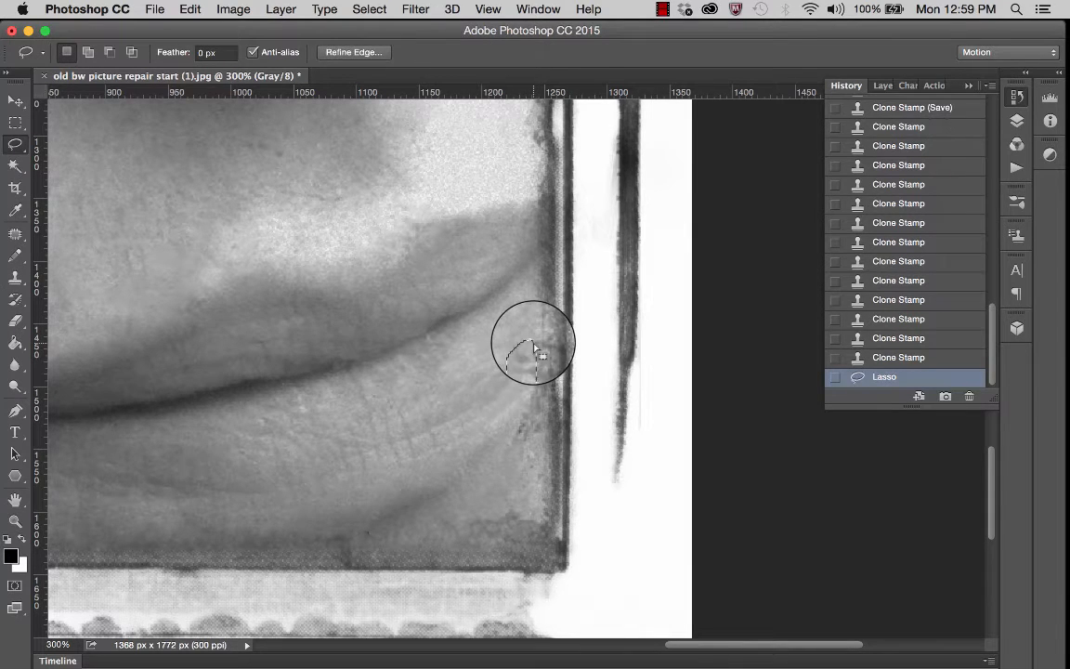
pyautogui.click(189, 8)
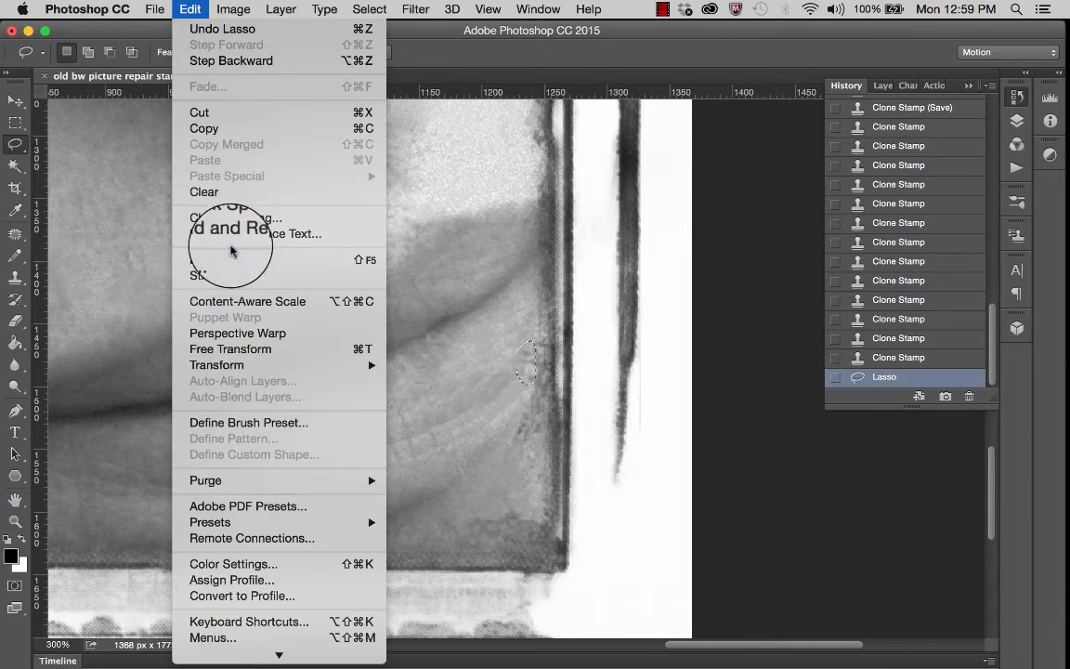
pyautogui.click(201, 259)
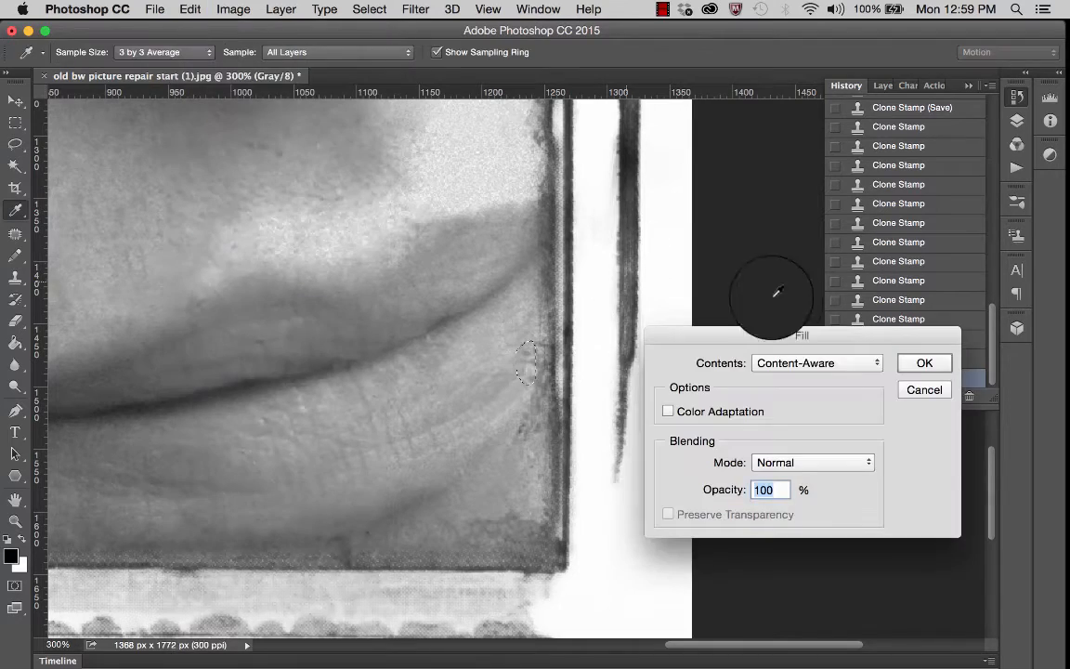
pyautogui.click(919, 363)
pyautogui.press('super+d')
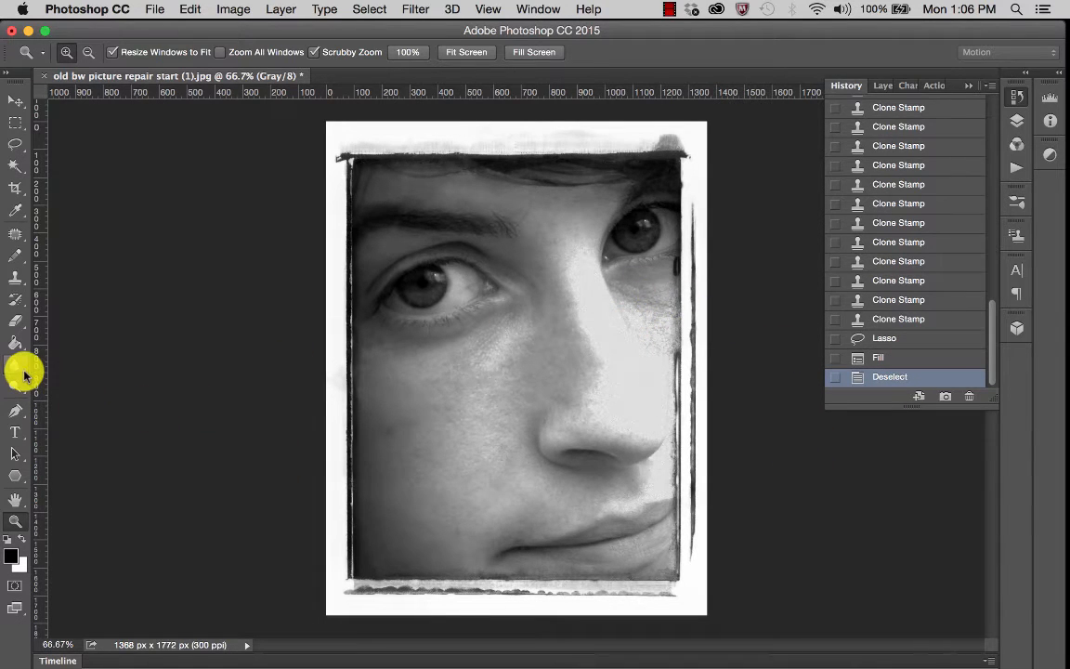
# Soften the speckled skin below the eye beside the right border using the Blur tool in Lighten mode at 59% strength
pyautogui.click(585, 389)
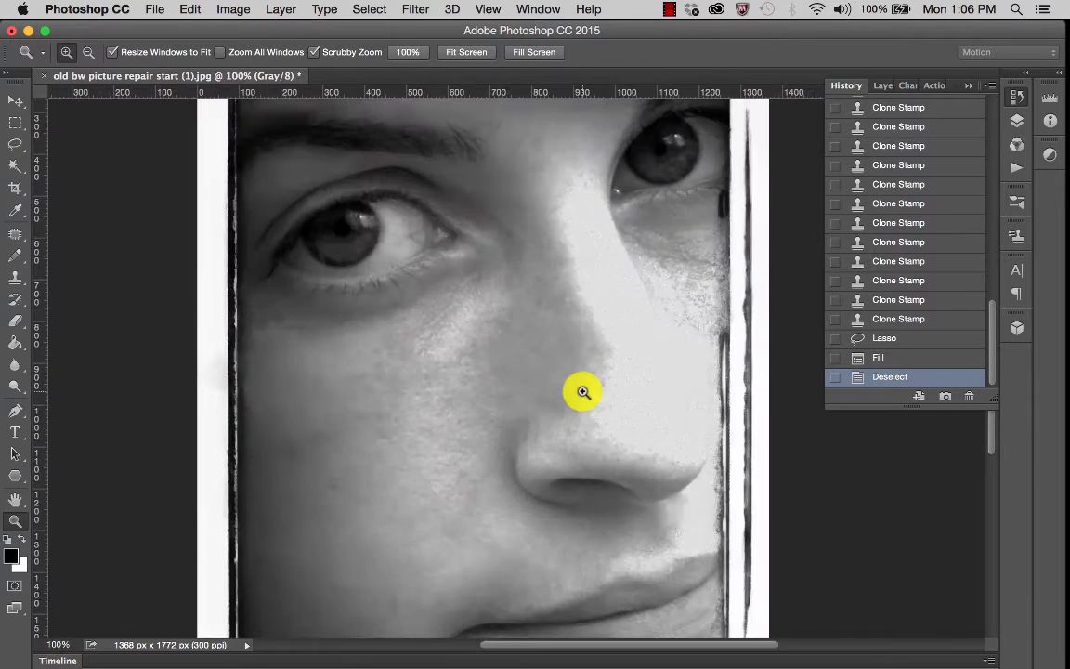
pyautogui.hscroll(3, 775, 259)
pyautogui.scroll(3, 776, 259)
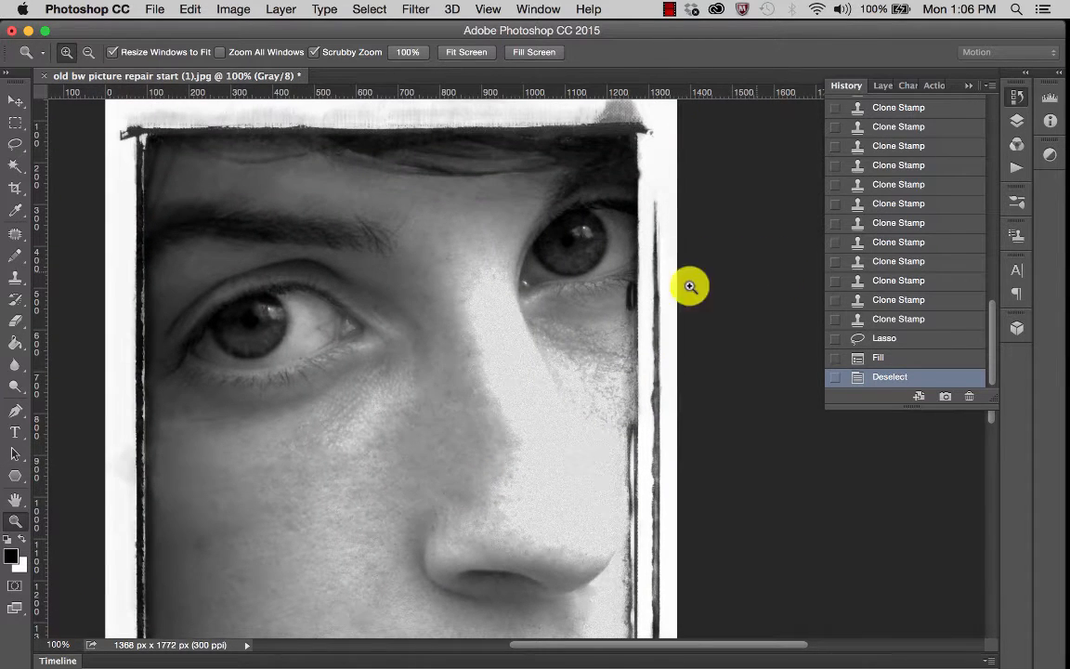
pyautogui.click(15, 368)
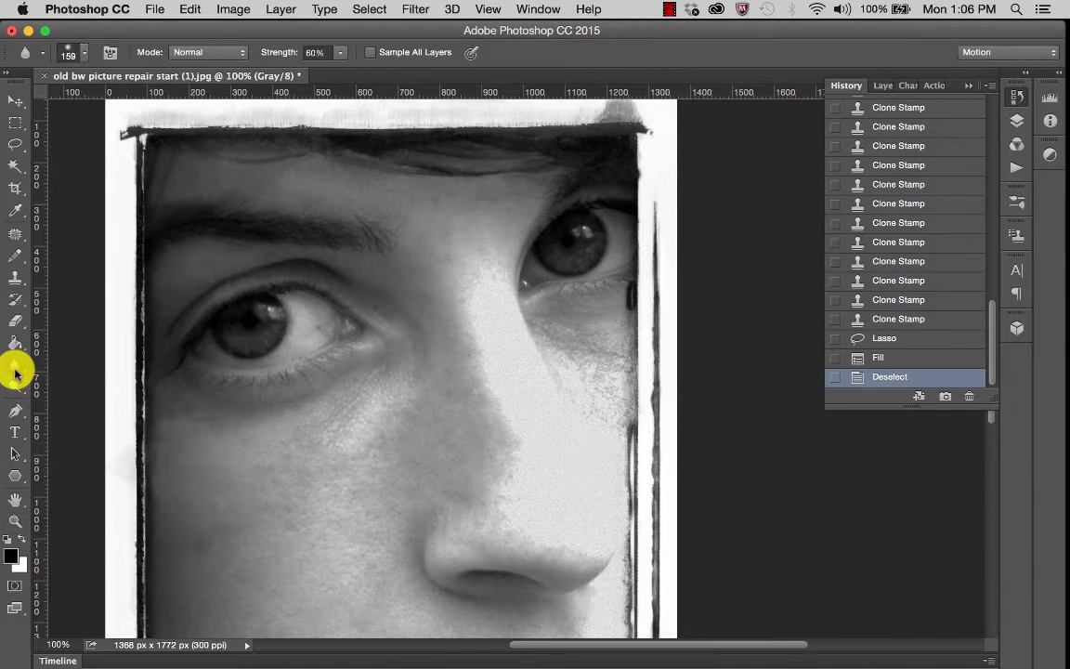
pyautogui.rightClick(15, 373)
pyautogui.click(59, 361)
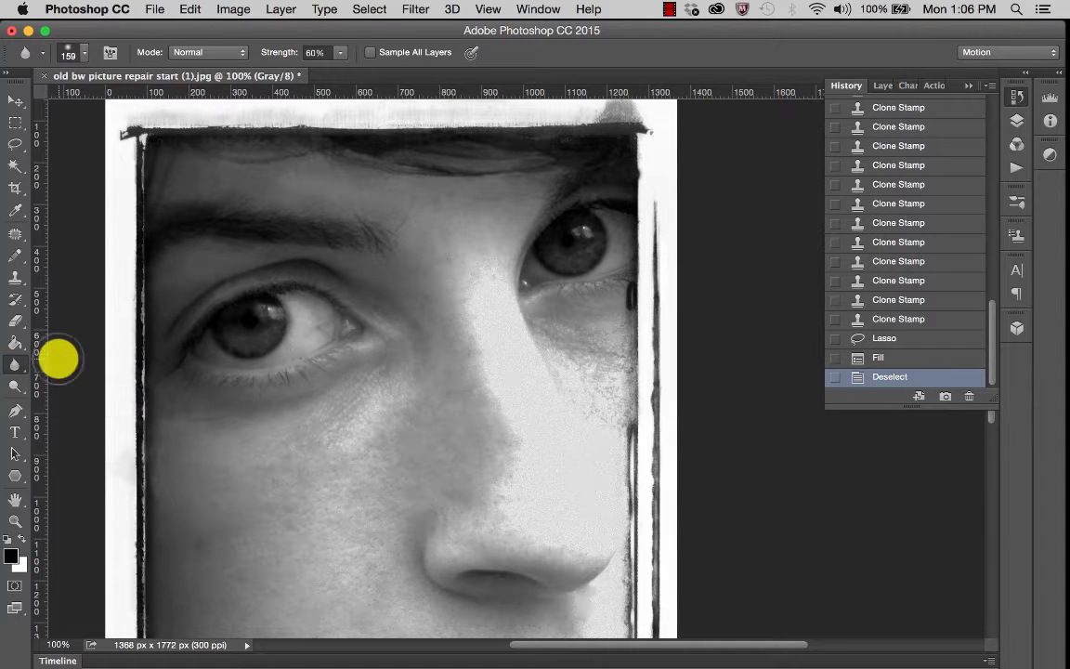
pyautogui.click(340, 52)
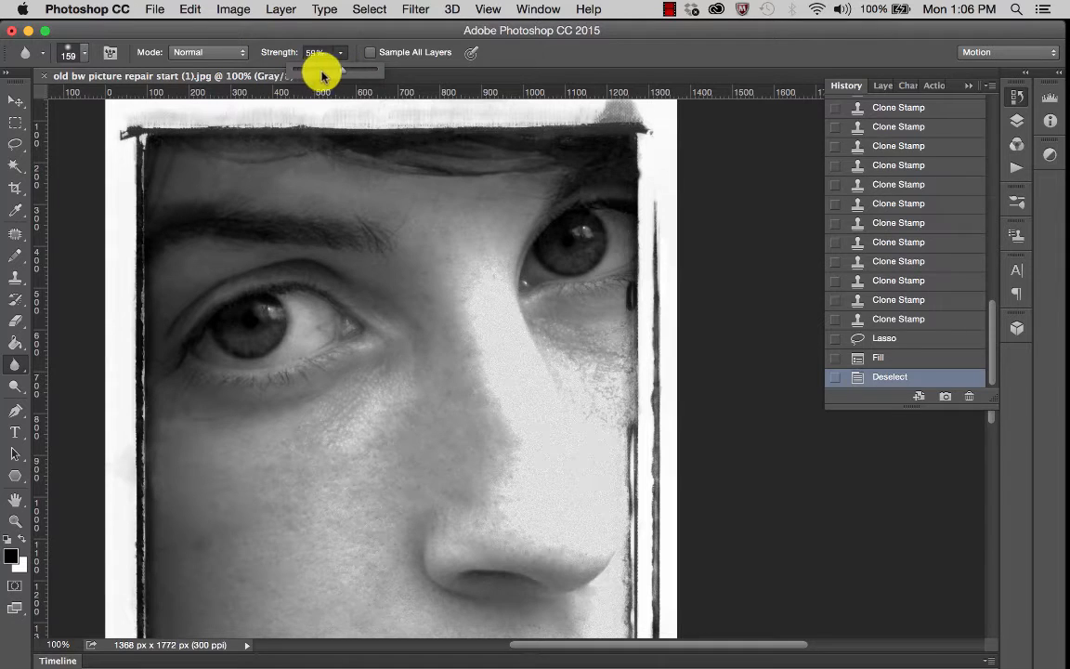
pyautogui.click(215, 52)
pyautogui.click(214, 52)
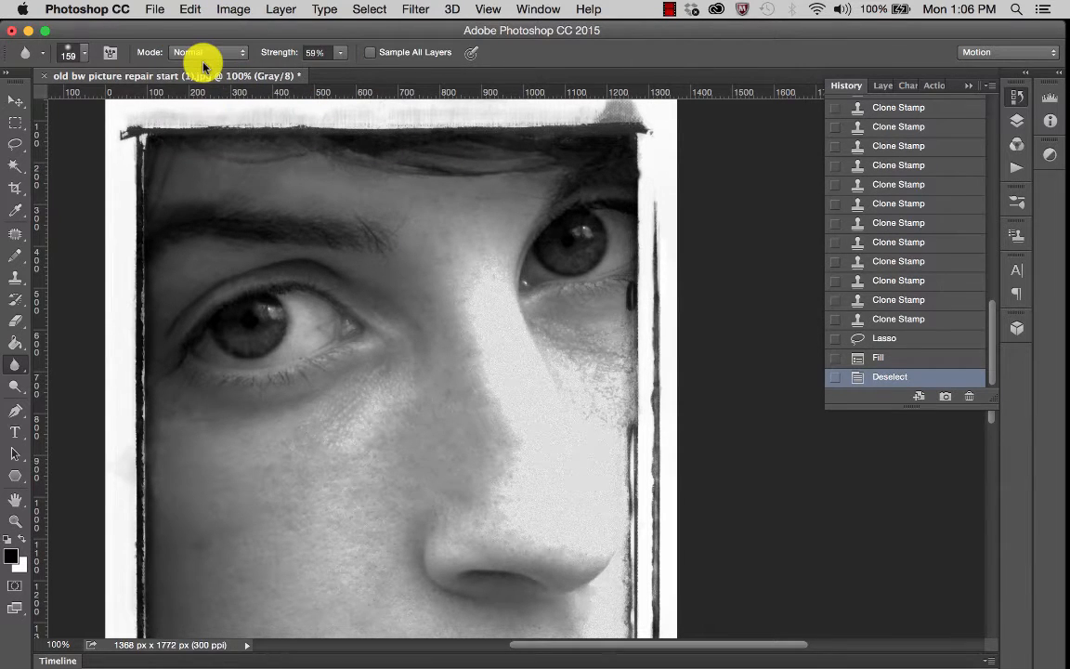
pyautogui.click(207, 54)
pyautogui.click(208, 86)
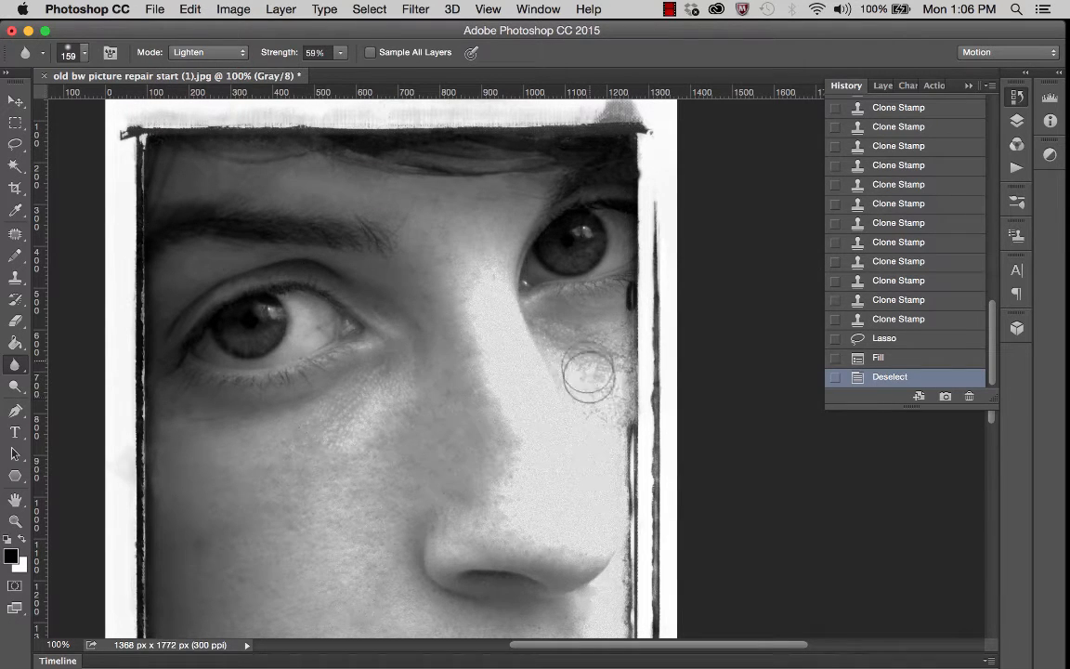
pyautogui.moveTo(604, 402)
pyautogui.mouseDown()
pyautogui.moveTo(604, 415)
pyautogui.moveTo(597, 355)
pyautogui.mouseUp()
pyautogui.moveTo(534, 331)
pyautogui.mouseDown()
pyautogui.moveTo(568, 354)
pyautogui.moveTo(573, 387)
pyautogui.moveTo(656, 401)
pyautogui.mouseUp()
# Lighten the dark speckles on the cheek near the right border using the Dodge tool with Shadows range and 22% exposure
pyautogui.hscroll(-3, 537, 492)
pyautogui.scroll(-2, 537, 492)
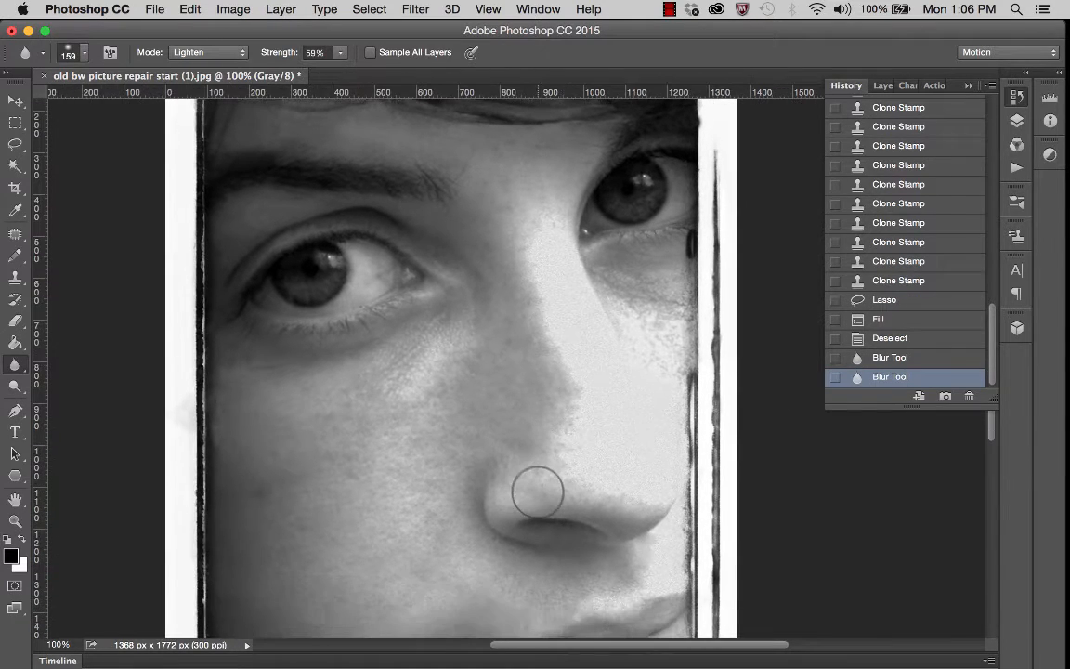
pyautogui.click(15, 387)
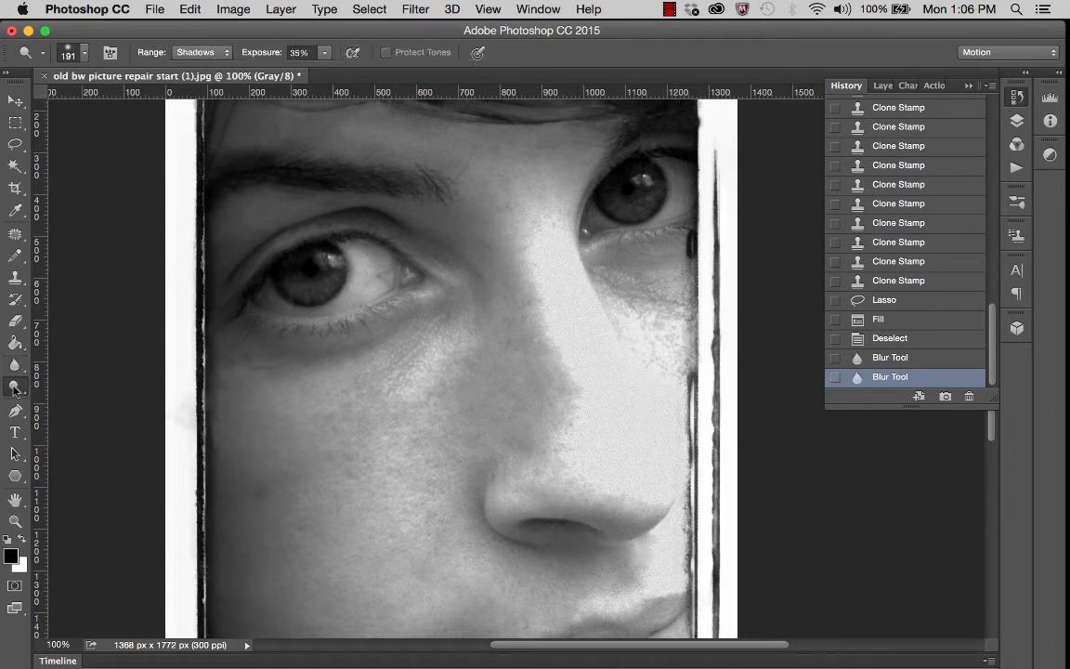
pyautogui.moveTo(15, 387); pyautogui.dragTo(41, 344)
pyautogui.moveTo(326, 60); pyautogui.dragTo(322, 72)
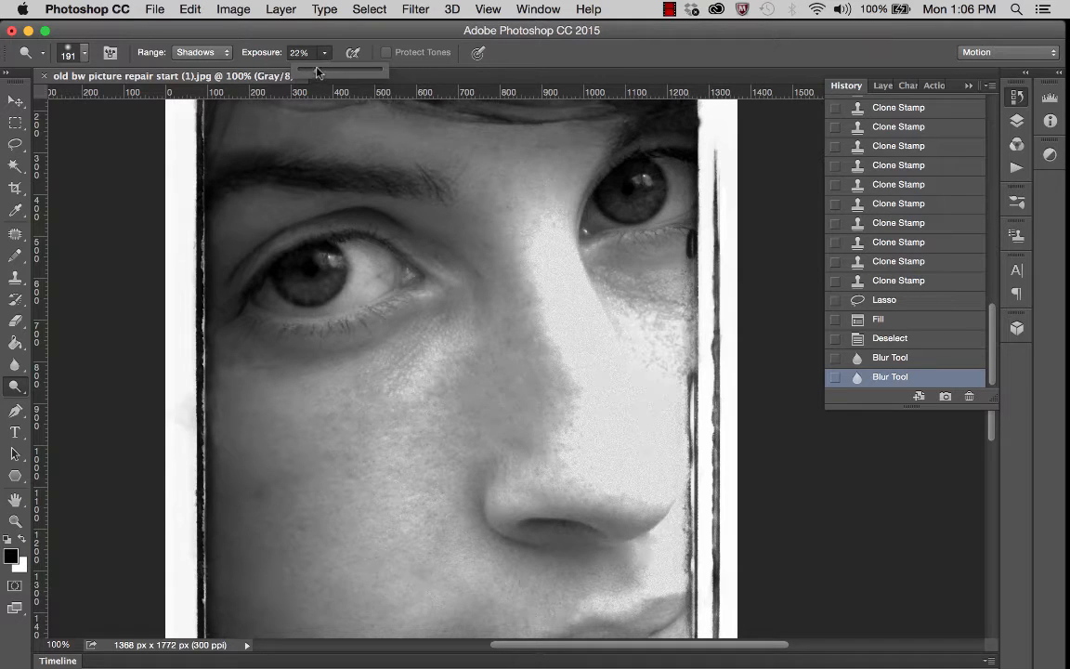
pyautogui.moveTo(676, 349)
pyautogui.mouseDown()
pyautogui.moveTo(666, 359)
pyautogui.moveTo(640, 297)
pyautogui.moveTo(655, 305)
pyautogui.moveTo(680, 404)
pyautogui.moveTo(664, 354)
pyautogui.moveTo(645, 339)
pyautogui.moveTo(695, 379)
pyautogui.mouseUp()
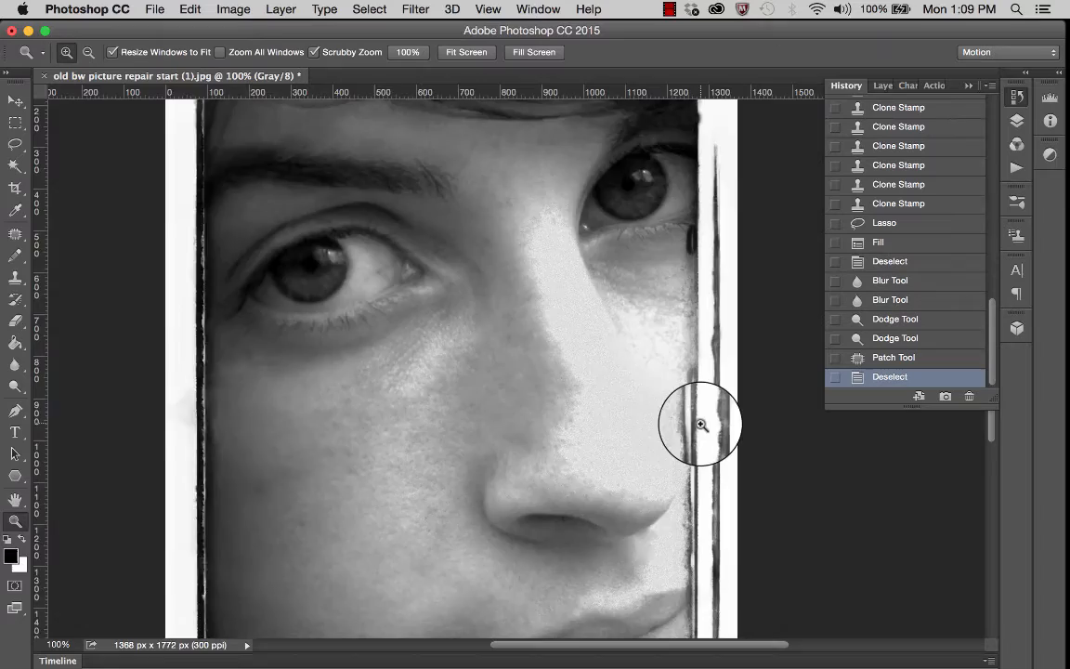
# Set the Clone Stamp brush to 36 px and clone light skin over the upper part of the dark squiggle along the right border's inner edge
pyautogui.click(700, 425)
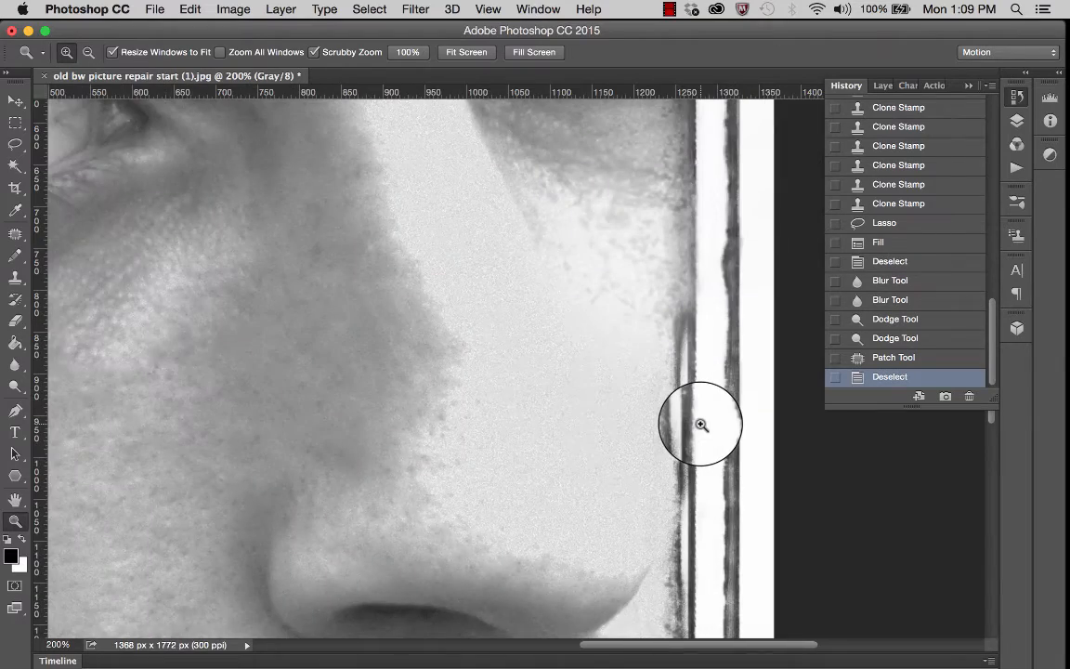
pyautogui.click(700, 425)
pyautogui.hscroll(3, 700, 425)
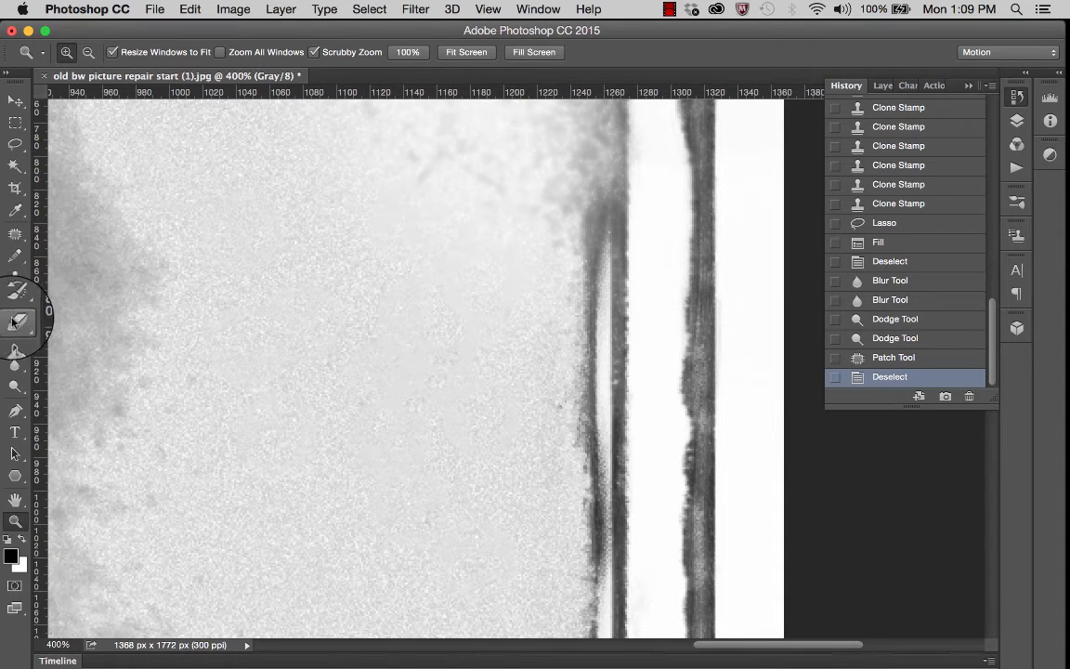
pyautogui.click(15, 277)
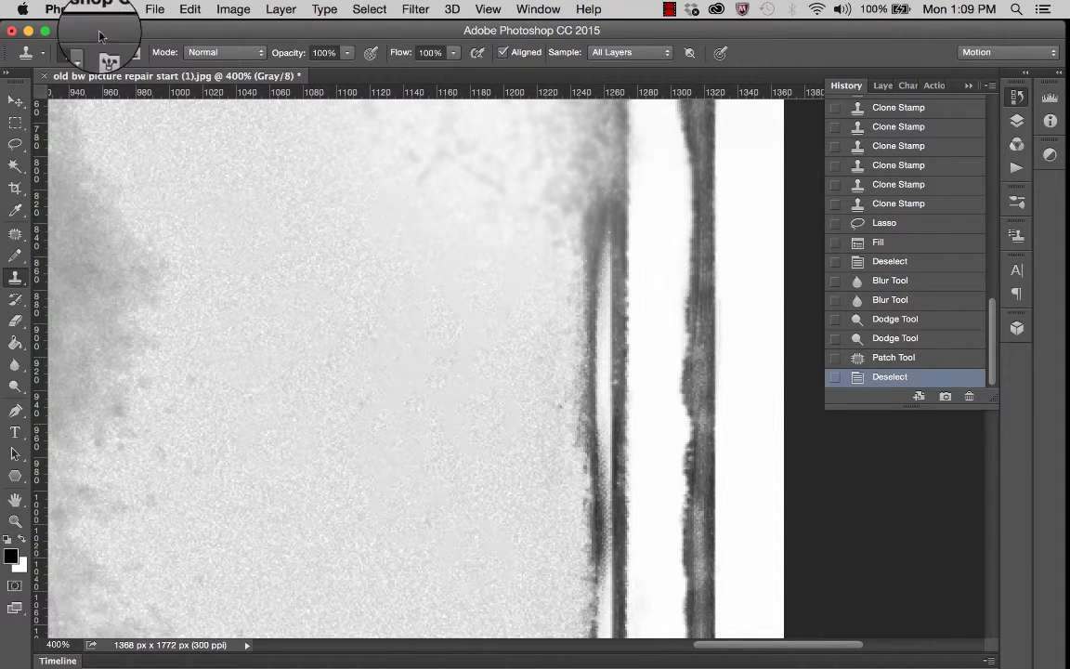
pyautogui.click(69, 52)
pyautogui.moveTo(107, 104); pyautogui.dragTo(111, 104)
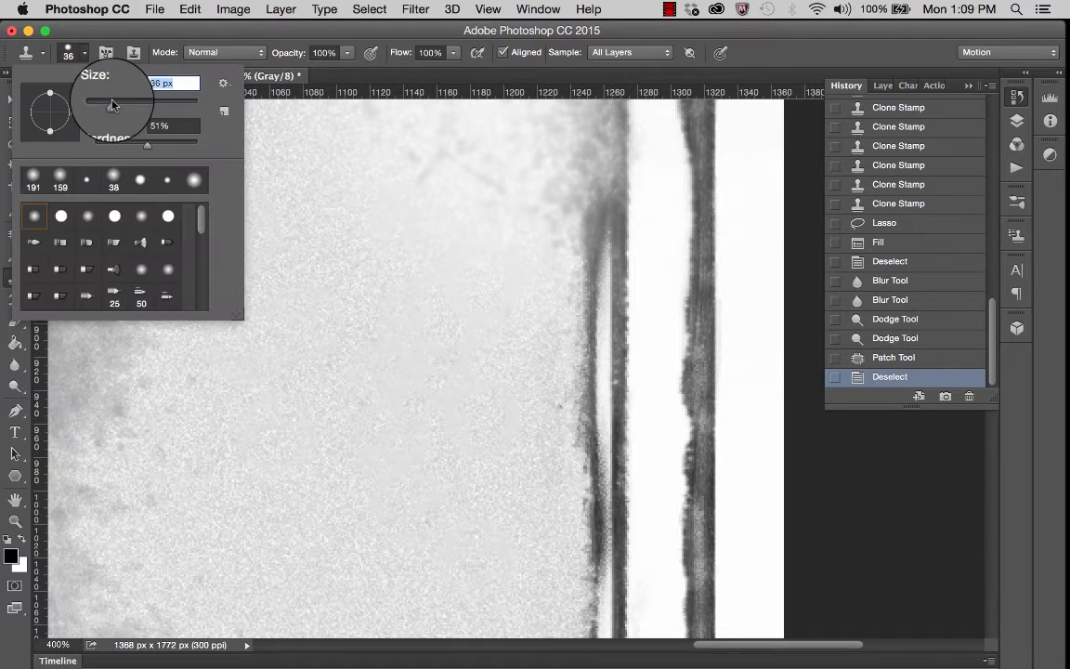
pyautogui.click(547, 279)
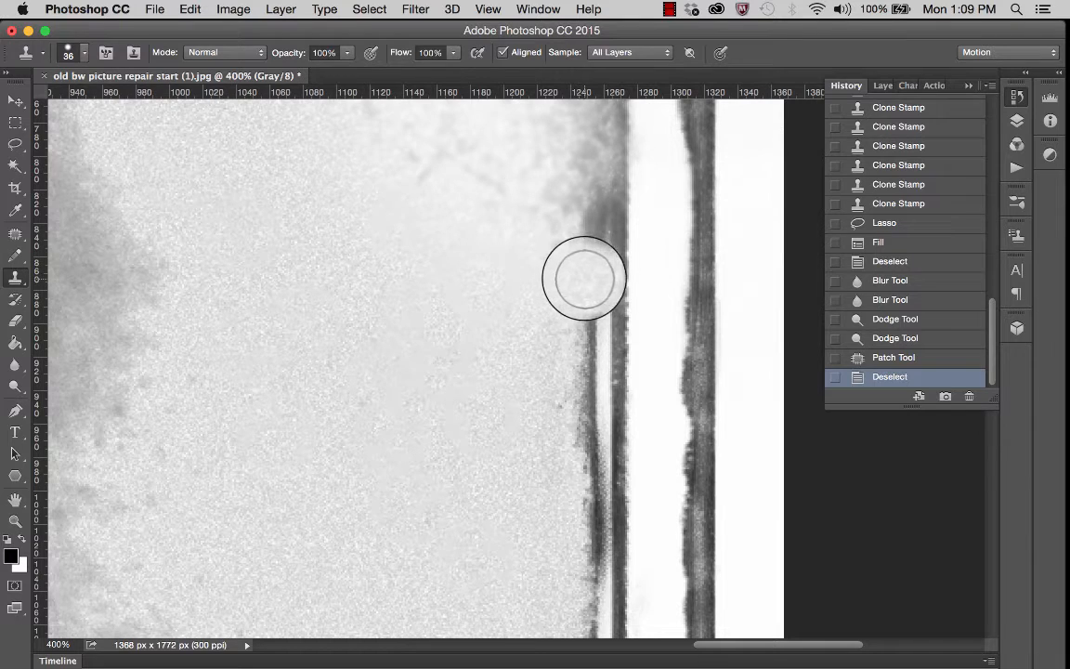
pyautogui.click(577, 279)
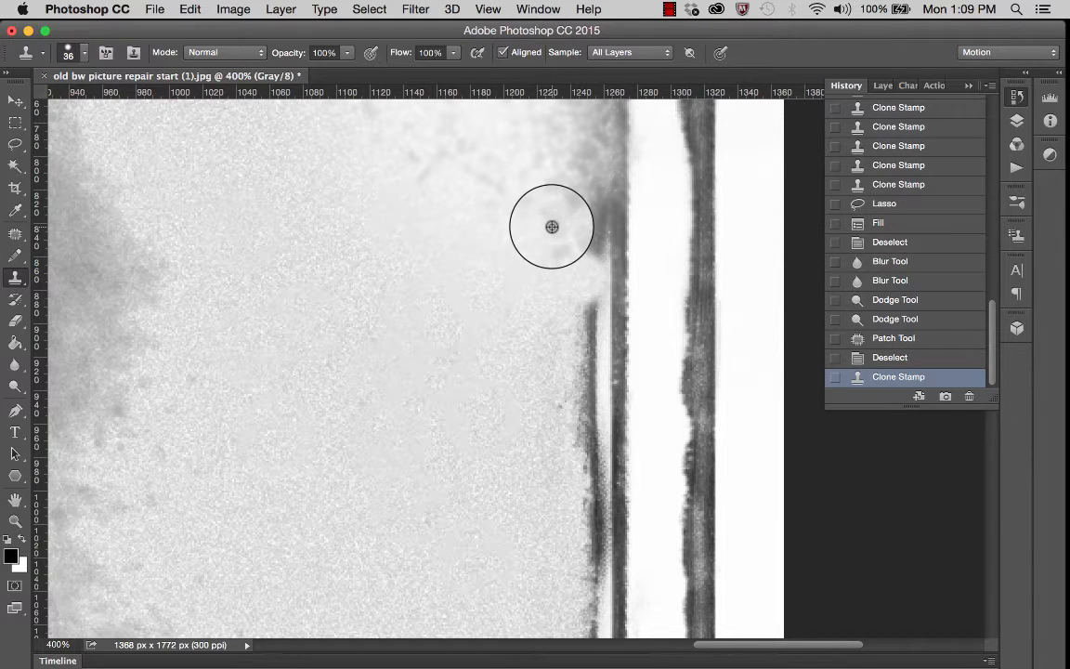
pyautogui.moveTo(551, 227); pyautogui.dragTo(565, 227)
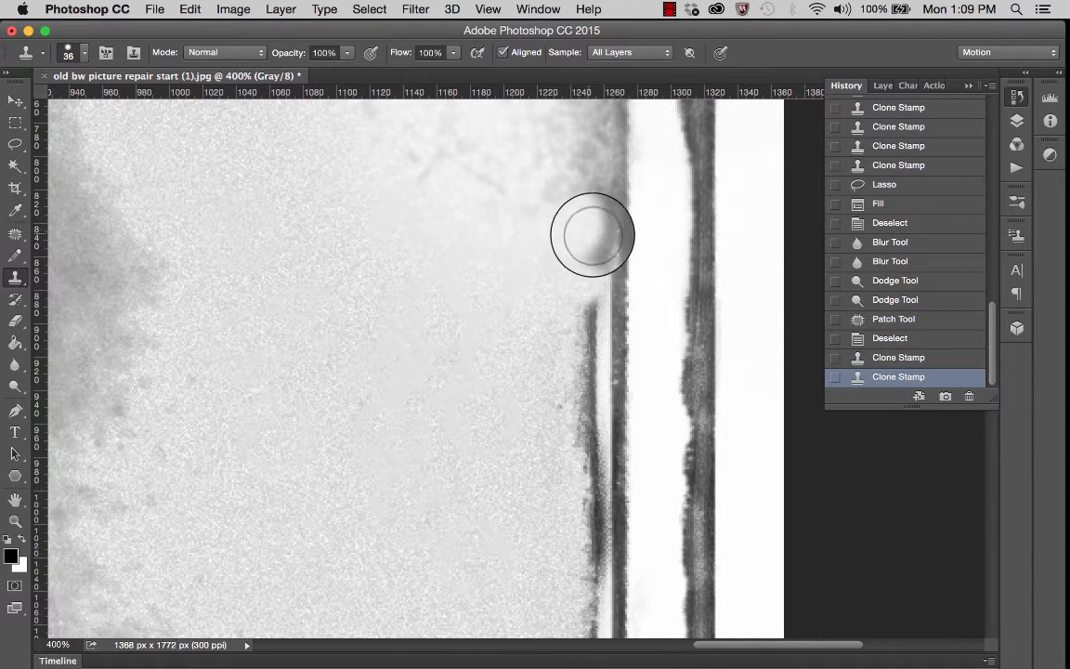
pyautogui.moveTo(593, 231)
pyautogui.mouseDown()
pyautogui.moveTo(593, 335)
pyautogui.moveTo(580, 288)
pyautogui.moveTo(591, 258)
pyautogui.moveTo(587, 348)
pyautogui.moveTo(545, 362)
pyautogui.moveTo(542, 349)
pyautogui.moveTo(582, 352)
pyautogui.moveTo(589, 471)
pyautogui.mouseUp()
# Clone light skin down over the border squiggle just above the level of the nose tip
pyautogui.scroll(-2, 540, 435)
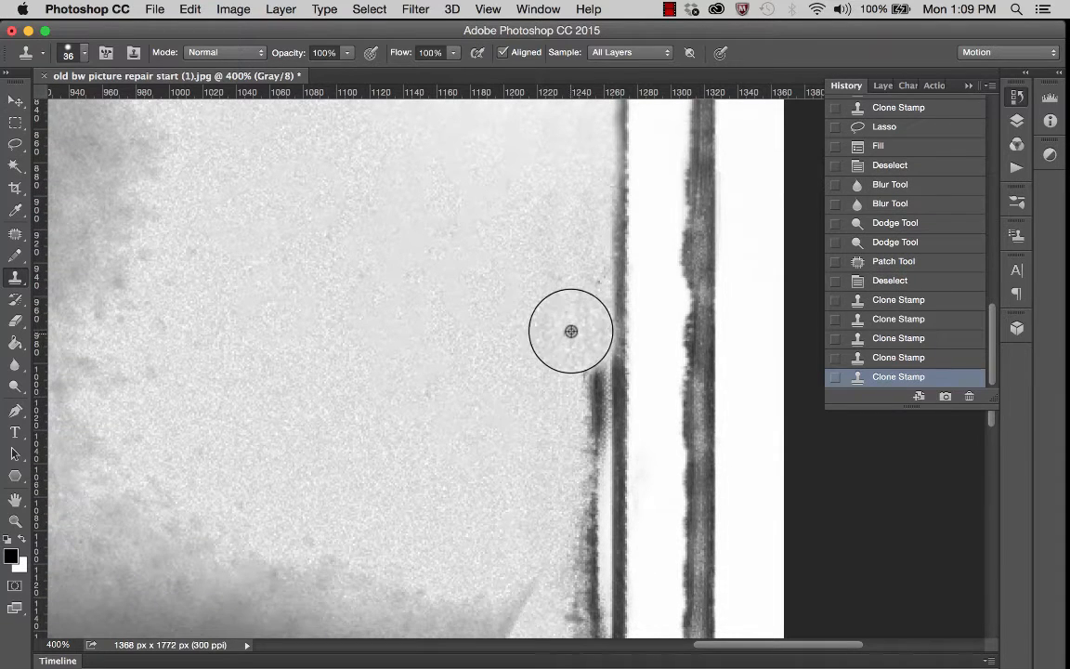
pyautogui.moveTo(583, 352); pyautogui.dragTo(576, 492)
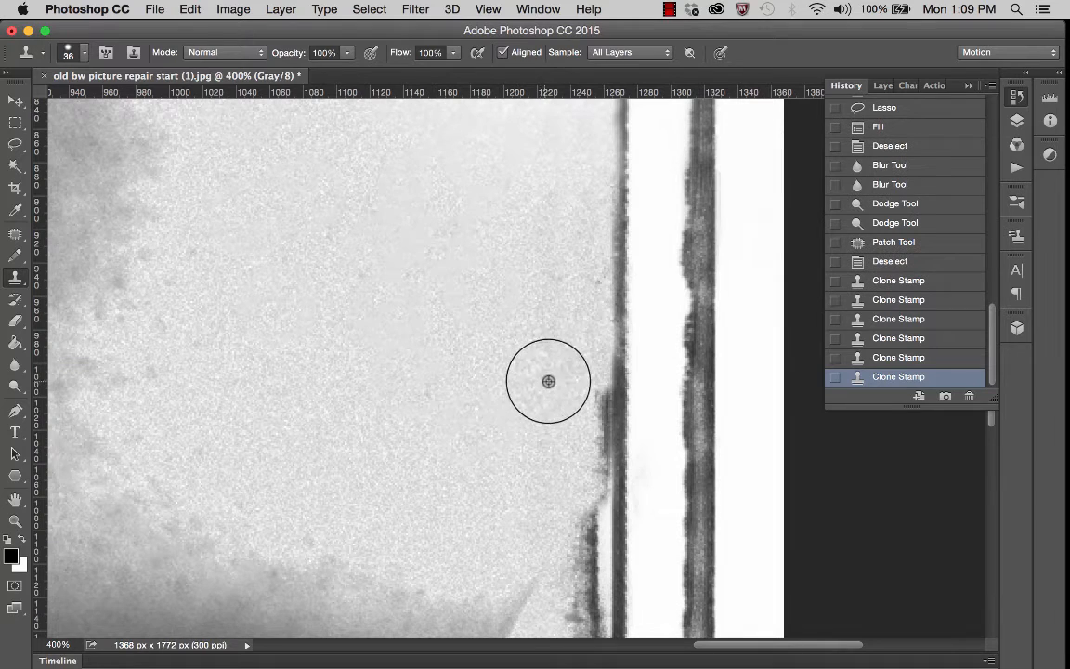
pyautogui.moveTo(591, 399); pyautogui.dragTo(590, 418)
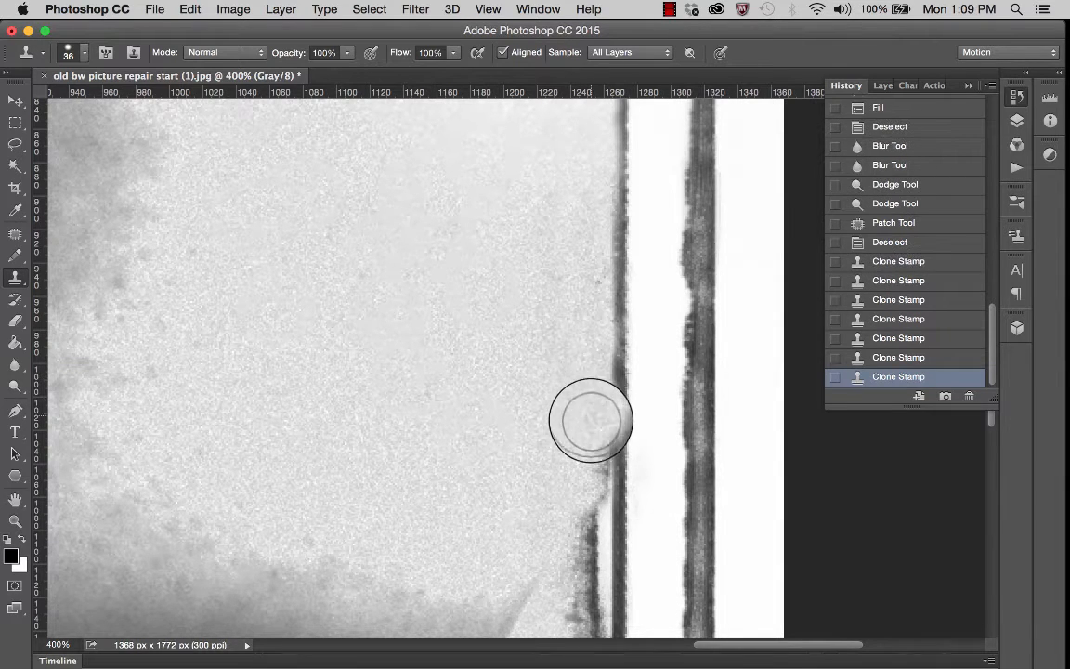
pyautogui.click(587, 455)
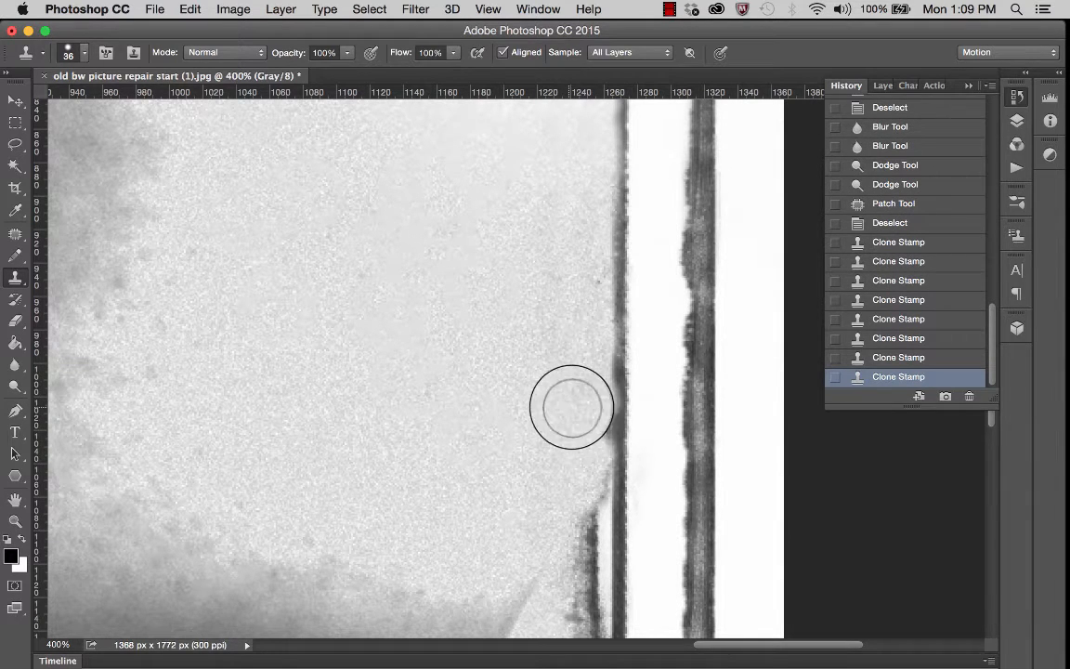
# Clone light skin over the dark squiggles between the nose tip and the right border, continuing to just below the nostril
pyautogui.scroll(-2, 557, 418)
pyautogui.hscroll(-2, 557, 418)
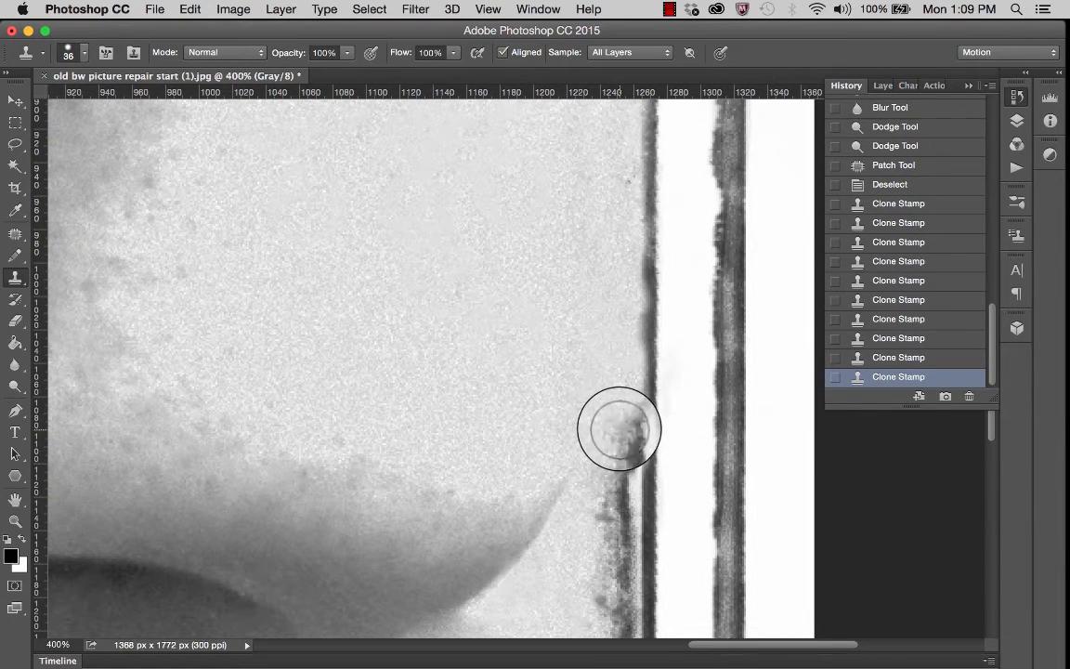
pyautogui.scroll(-3, 620, 459)
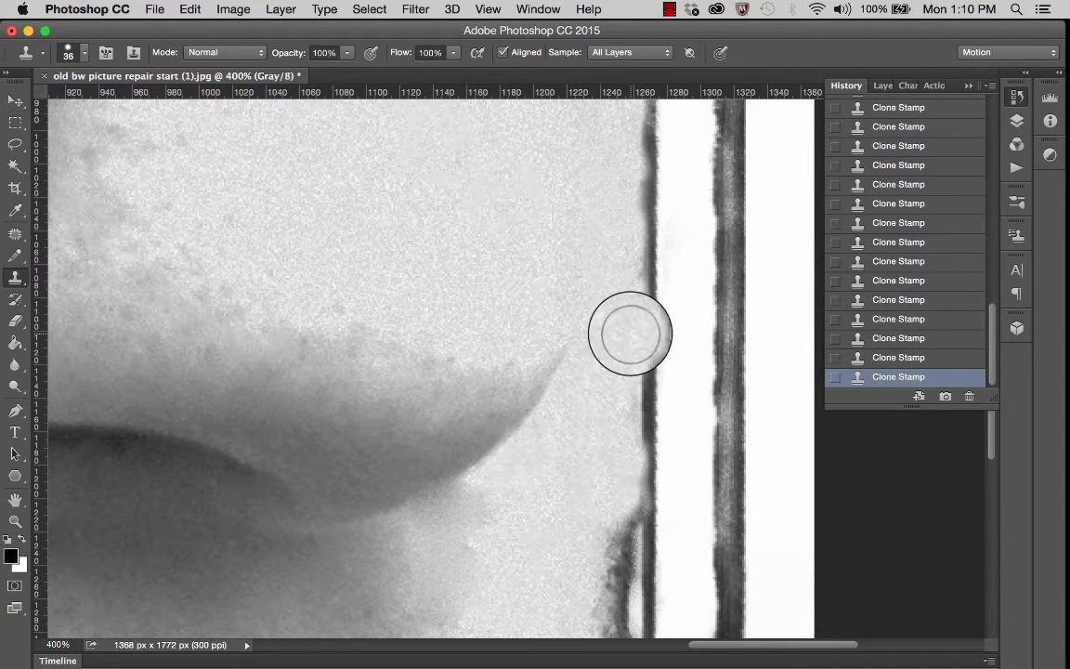
pyautogui.keyDown('alt'); pyautogui.click(592, 487); pyautogui.keyUp('alt')
pyautogui.moveTo(609, 506); pyautogui.dragTo(626, 568)
# Clone light skin over the dark strip between the nose and the upper lip, beside the right border
pyautogui.scroll(-5, 597, 476)
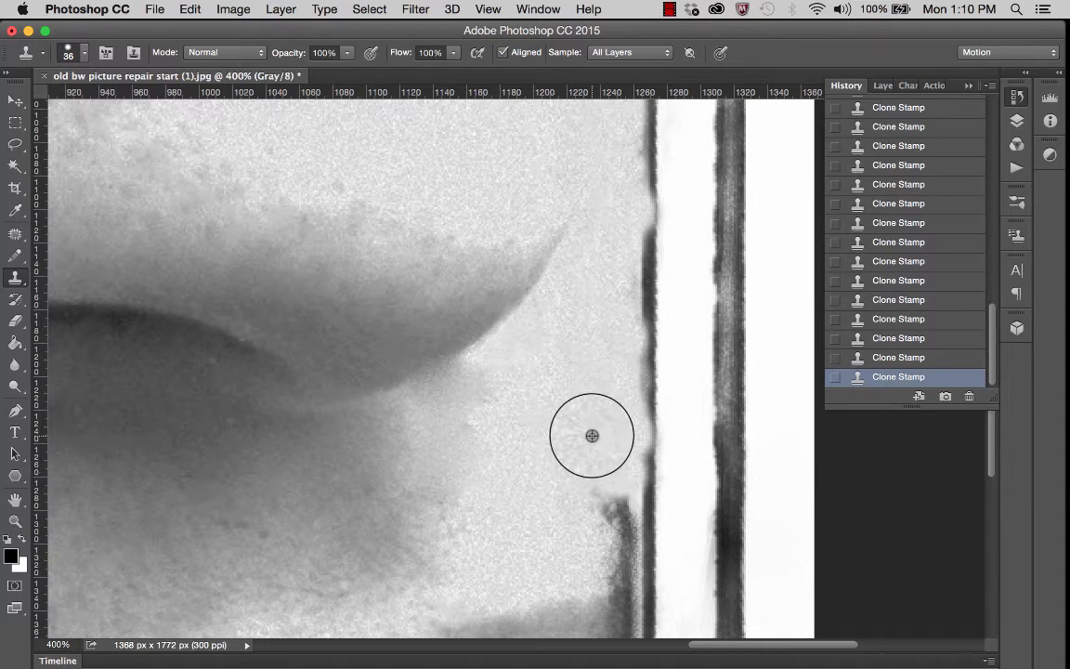
pyautogui.keyDown('alt'); pyautogui.click(565, 531); pyautogui.keyUp('alt')
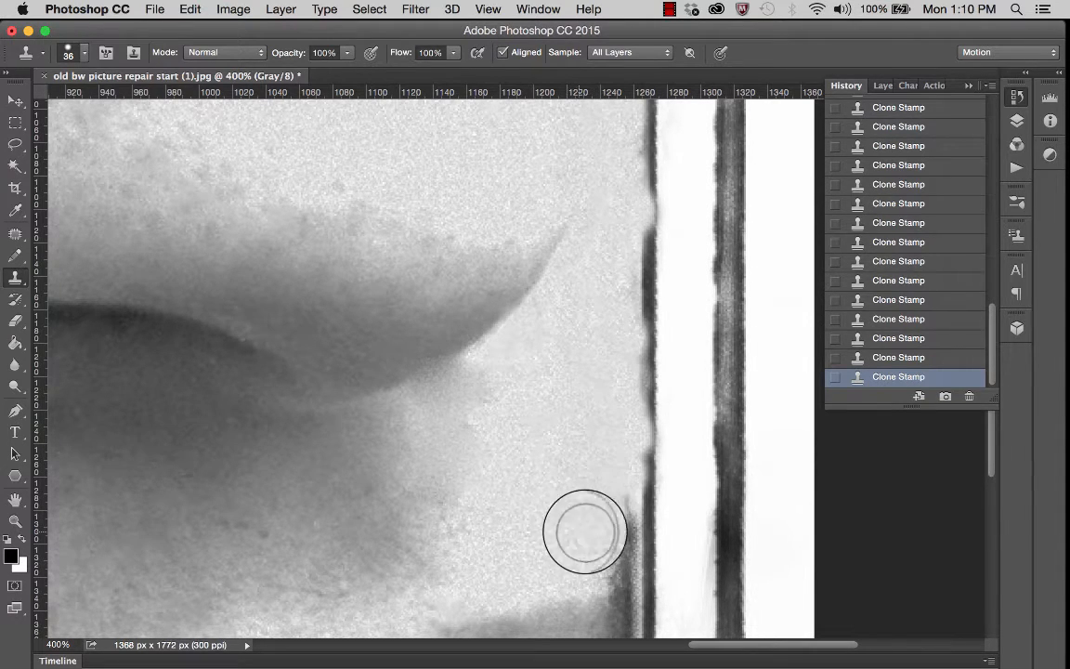
pyautogui.moveTo(622, 519); pyautogui.dragTo(624, 511)
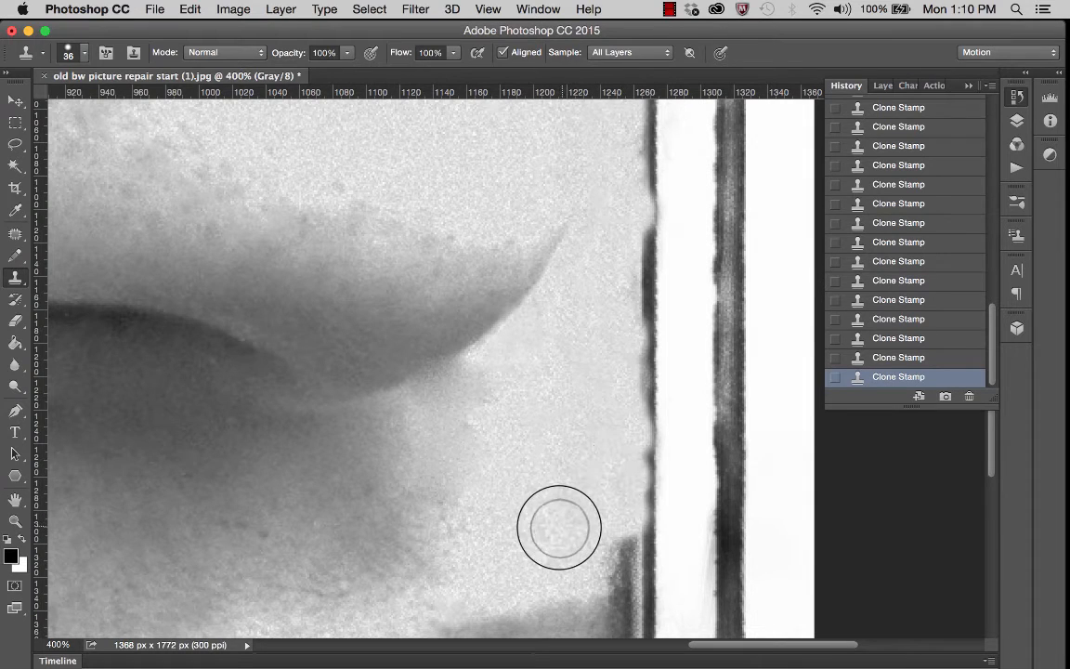
pyautogui.scroll(-3, 561, 526)
pyautogui.hscroll(-2, 560, 525)
pyautogui.scroll(-3, 616, 477)
pyautogui.hscroll(2, 616, 477)
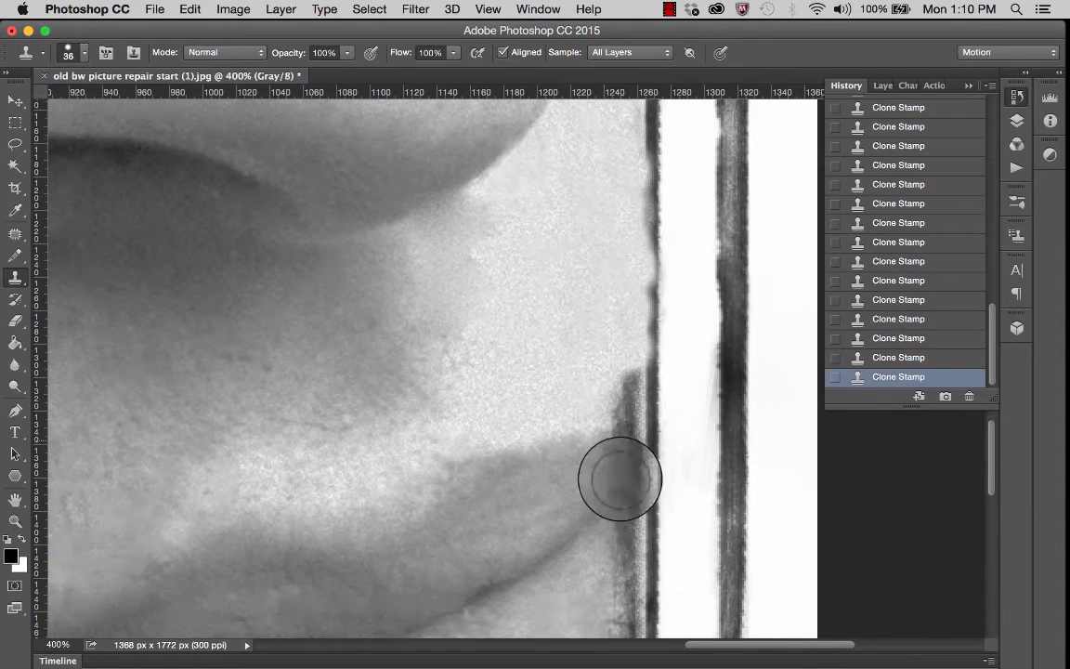
pyautogui.moveTo(604, 363); pyautogui.dragTo(616, 397)
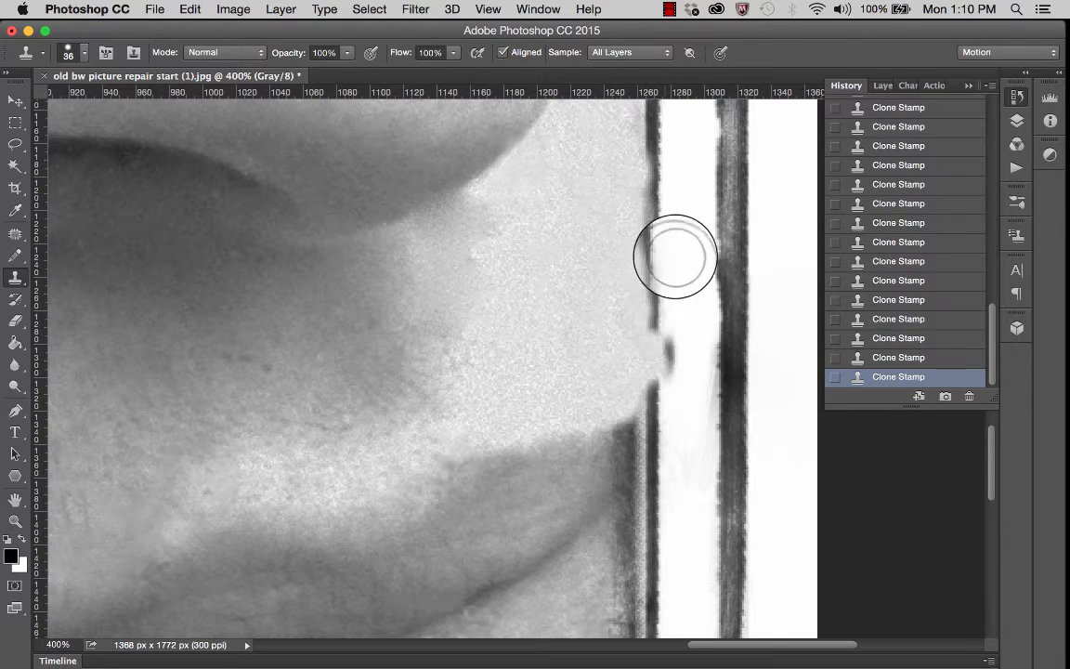
# Clone upper-lip texture over the dark strip at the lip's outer end, beside the photo's right border
pyautogui.scroll(-3, 669, 270)
pyautogui.scroll(-3, 667, 272)
pyautogui.hscroll(-1, 667, 271)
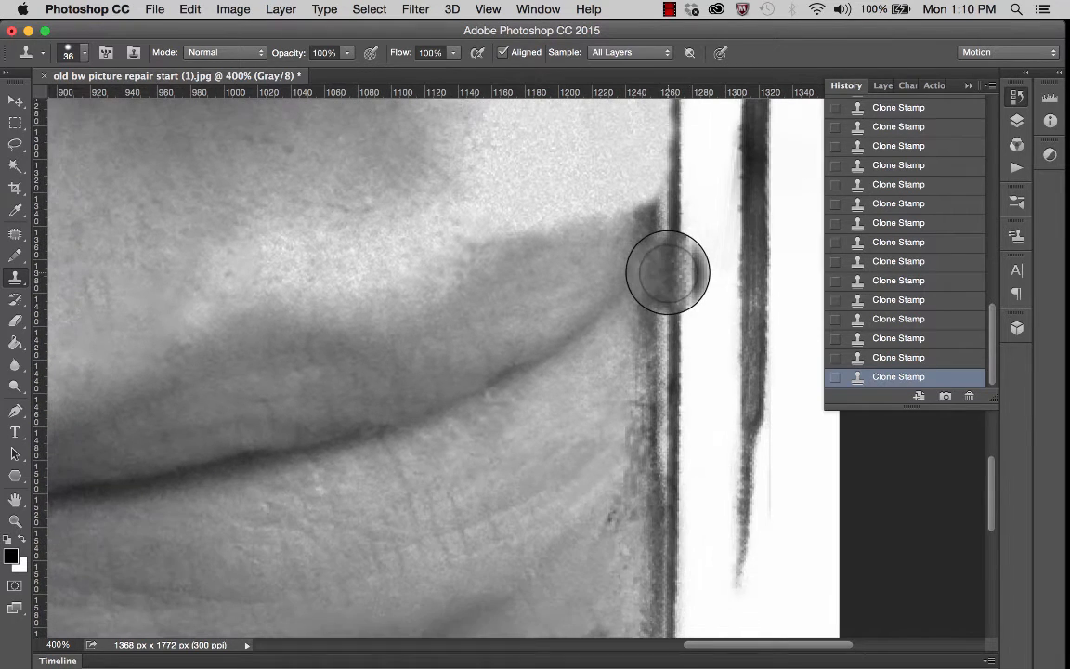
pyautogui.keyDown('alt'); pyautogui.click(620, 236); pyautogui.keyUp('alt')
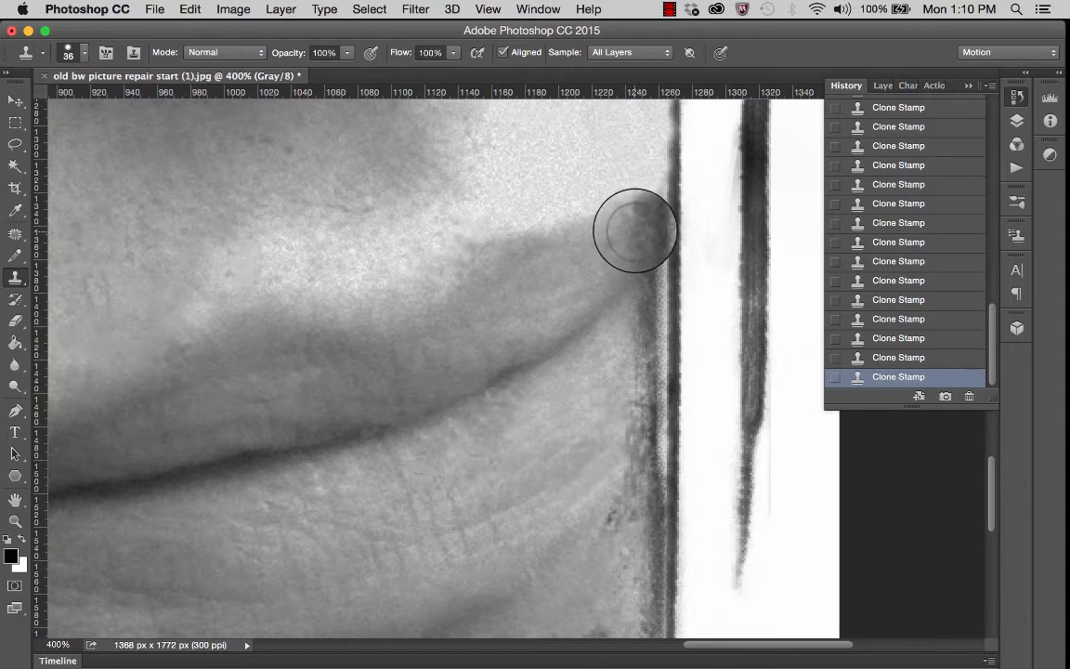
pyautogui.moveTo(646, 236); pyautogui.dragTo(635, 243)
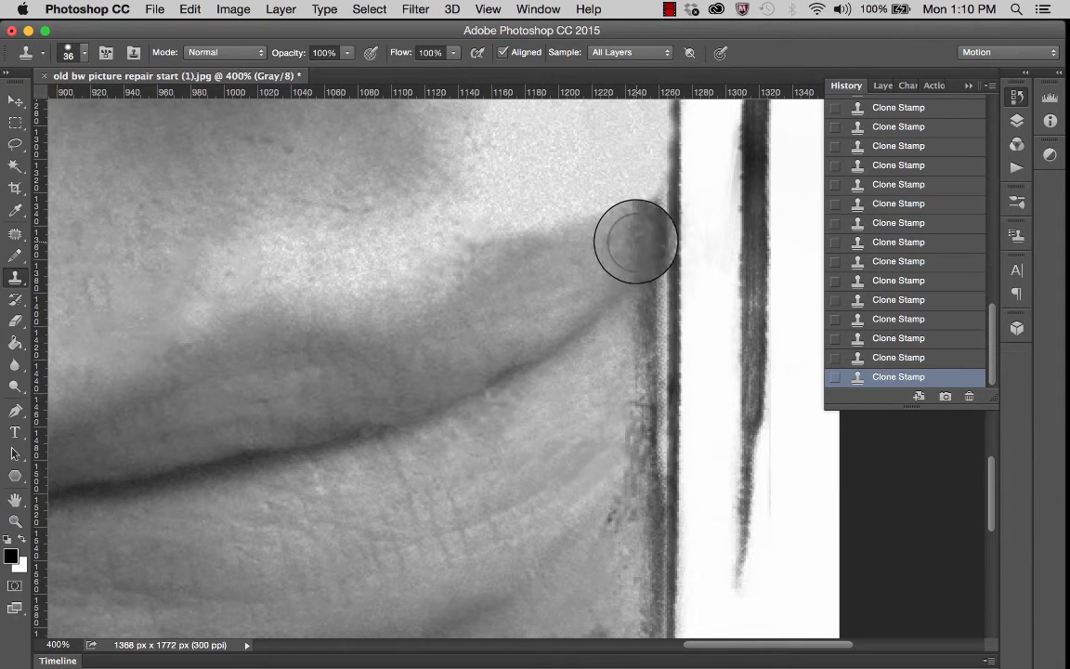
pyautogui.keyDown('alt'); pyautogui.click(620, 289); pyautogui.keyUp('alt')
pyautogui.moveTo(632, 278); pyautogui.dragTo(630, 289)
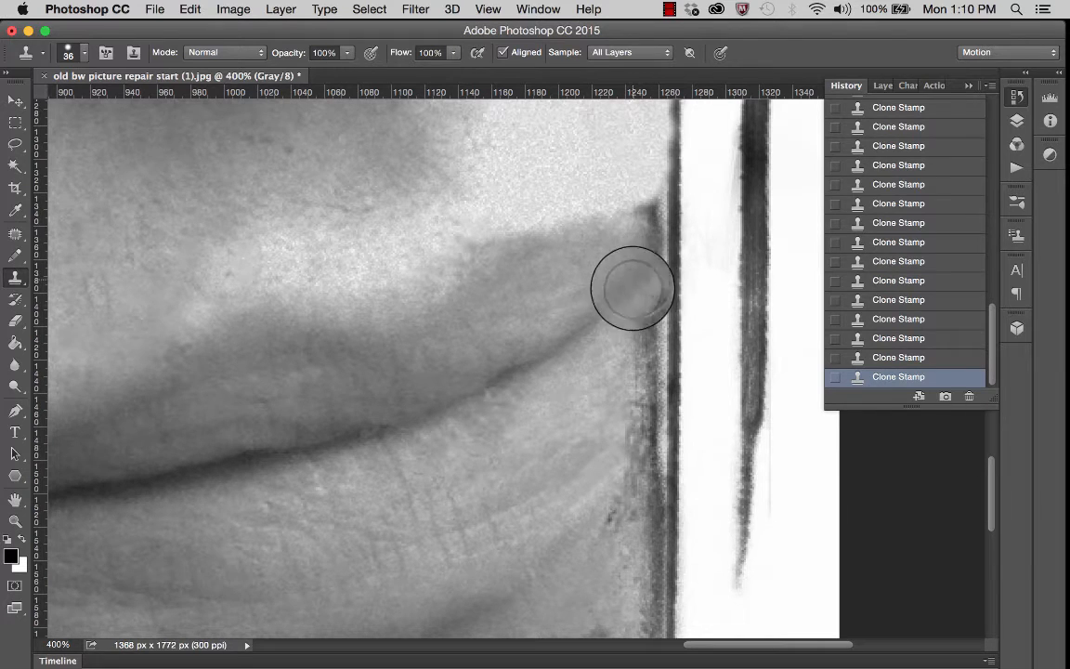
# Clone lower-lip and chin skin over the speckled dark strip along the right border, from below the mouth line towards the photo's bottom corner
pyautogui.keyDown('alt'); pyautogui.click(622, 337); pyautogui.keyUp('alt')
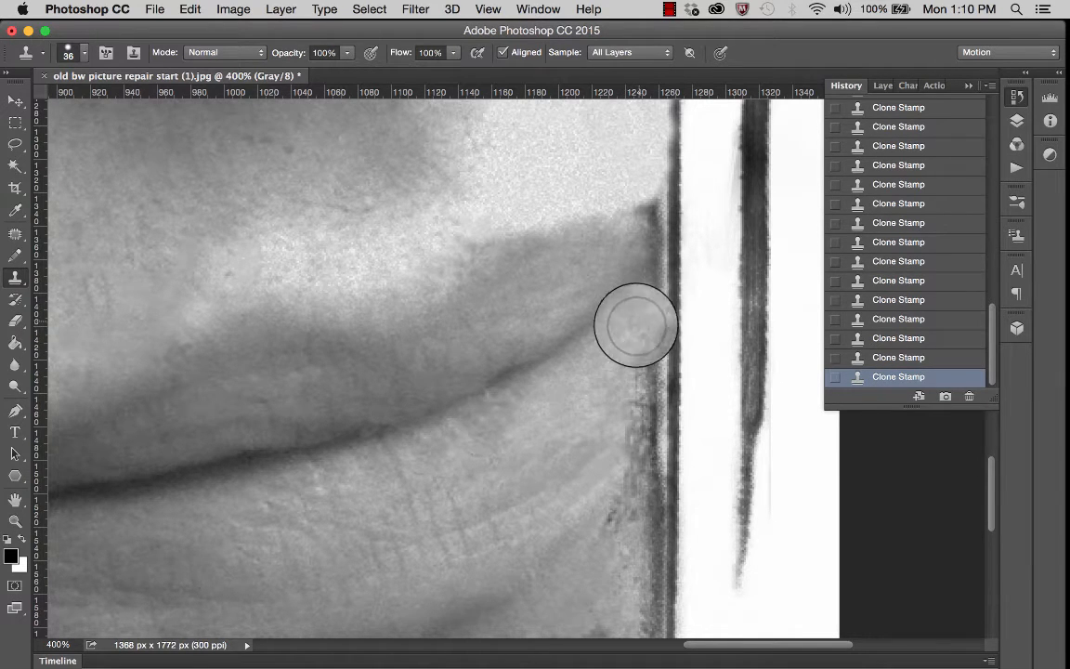
pyautogui.keyDown('alt'); pyautogui.click(607, 377); pyautogui.keyUp('alt')
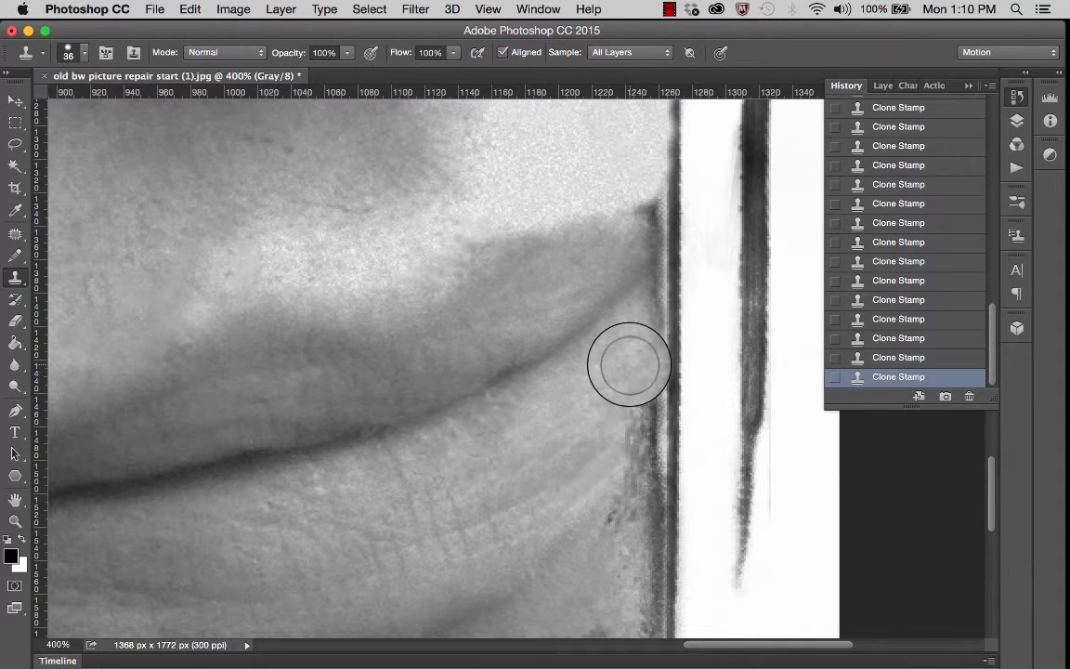
pyautogui.keyDown('alt'); pyautogui.click(612, 416); pyautogui.keyUp('alt')
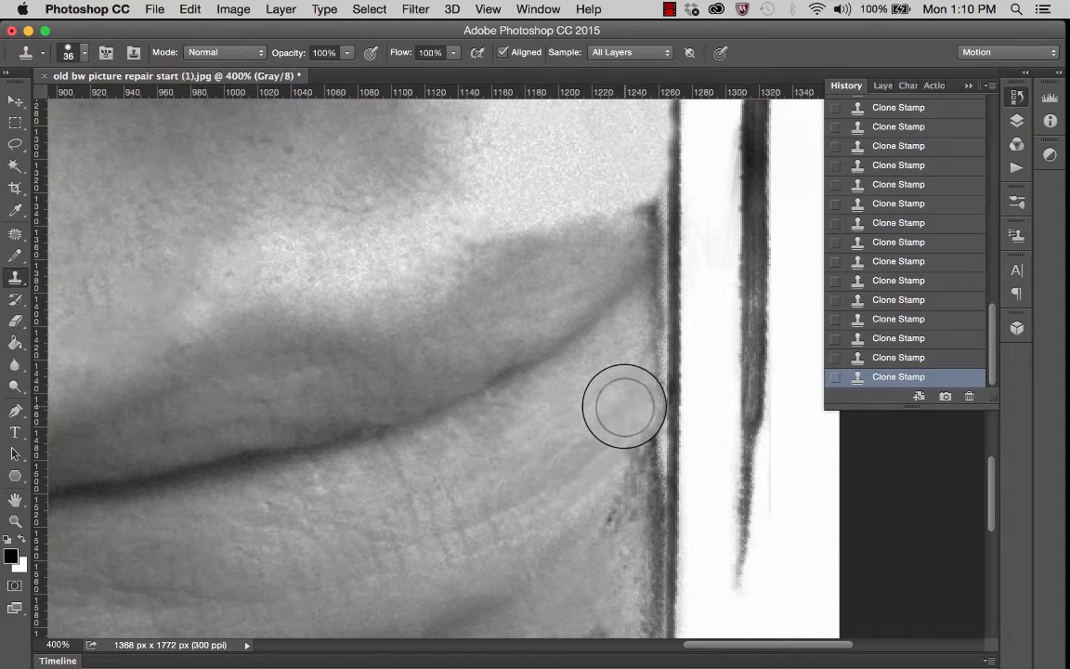
pyautogui.keyDown('alt'); pyautogui.click(606, 450); pyautogui.keyUp('alt')
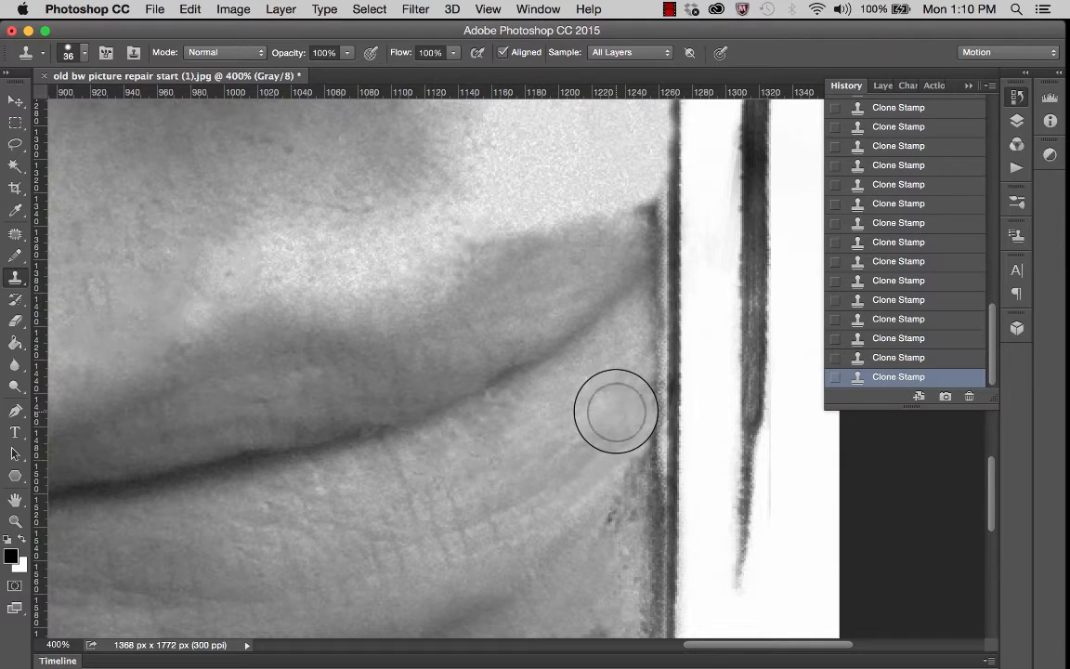
pyautogui.scroll(-5, 673, 556)
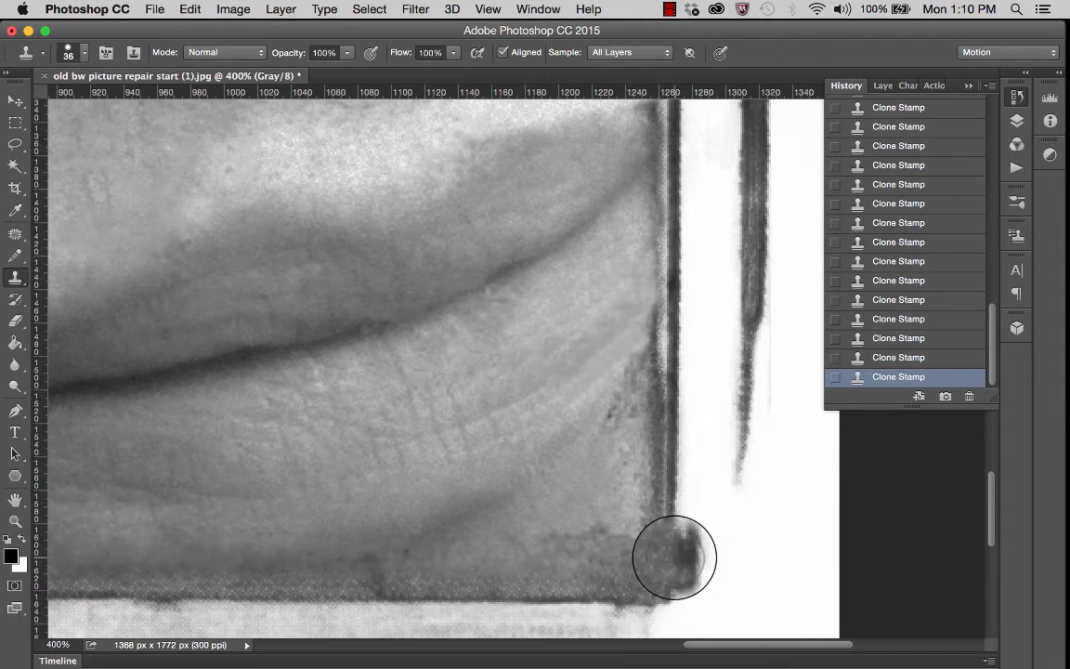
pyautogui.moveTo(602, 451)
pyautogui.mouseDown()
pyautogui.moveTo(589, 493)
pyautogui.moveTo(608, 510)
pyautogui.moveTo(611, 424)
pyautogui.moveTo(597, 501)
pyautogui.moveTo(612, 522)
pyautogui.moveTo(619, 491)
pyautogui.moveTo(630, 507)
pyautogui.moveTo(632, 458)
pyautogui.moveTo(621, 477)
pyautogui.moveTo(633, 412)
pyautogui.moveTo(613, 464)
pyautogui.moveTo(635, 421)
pyautogui.moveTo(638, 381)
pyautogui.moveTo(567, 563)
pyautogui.mouseUp()
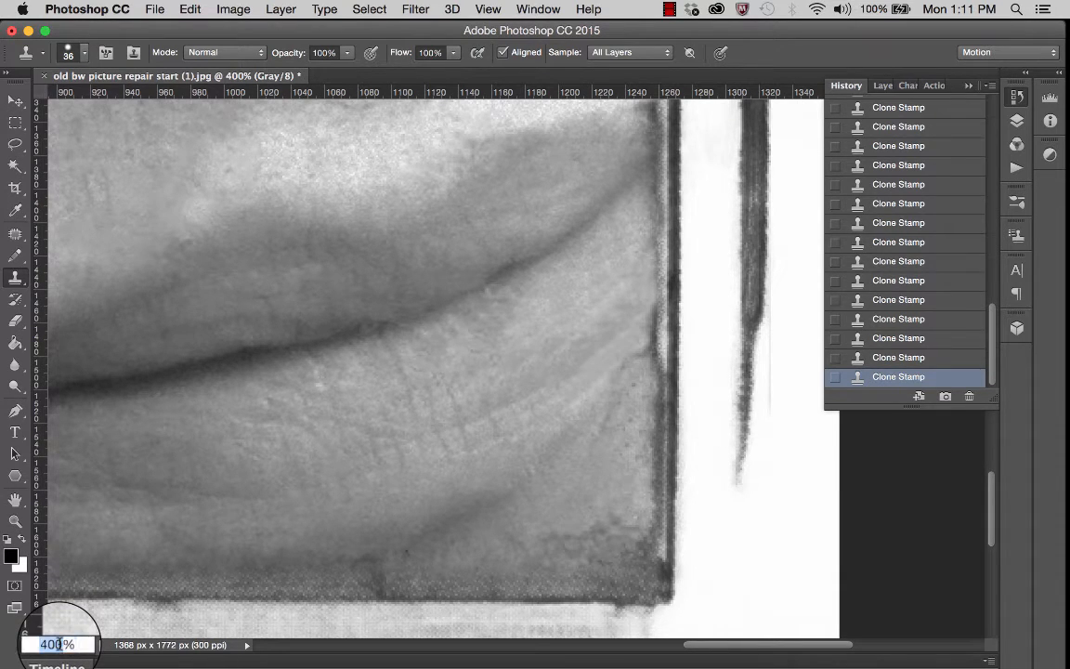
# At 200% zoom, extend the lip and mouth line outward with the Clone Stamp, covering the remaining dark border edge beside them
pyautogui.write('100')
pyautogui.press('Return')
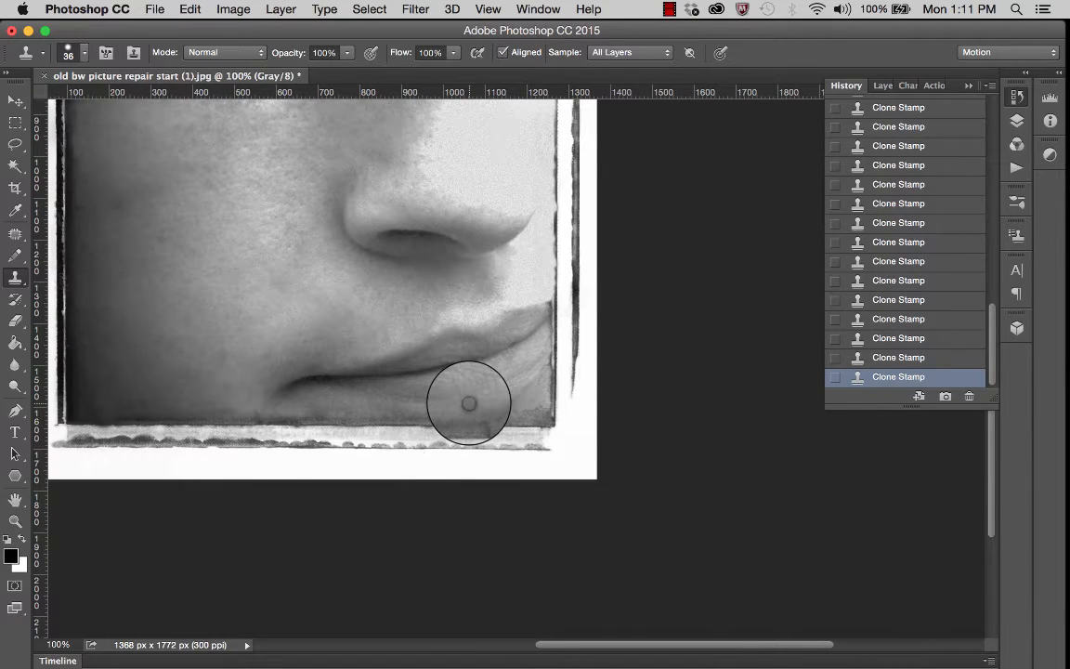
pyautogui.press('super+minus')
pyautogui.press('super+0')
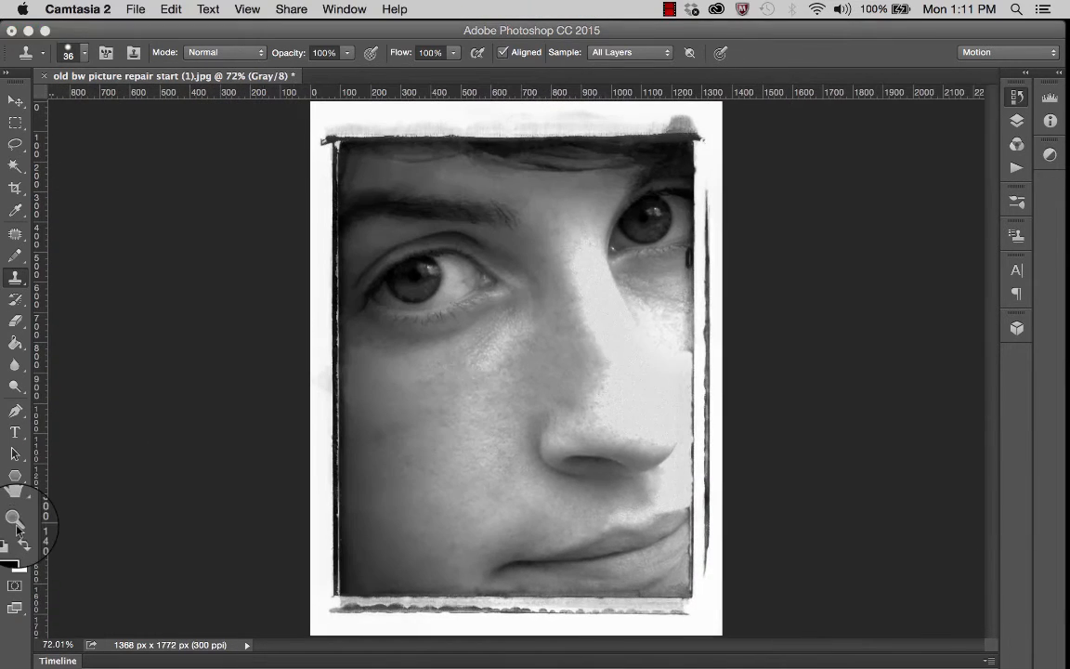
pyautogui.click(21, 525)
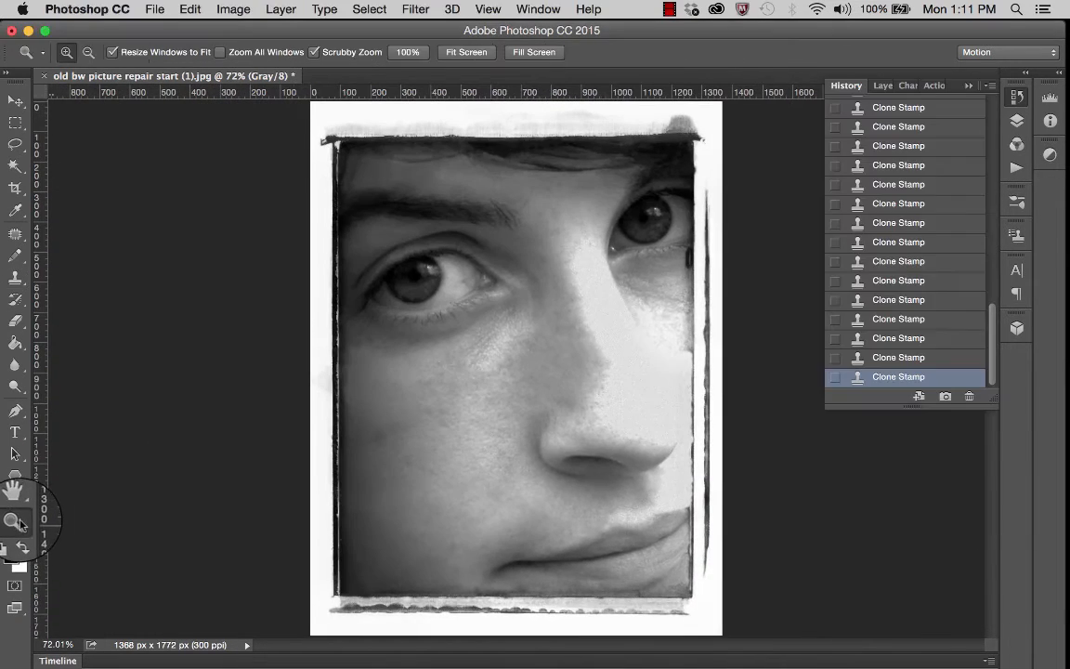
pyautogui.click(693, 518)
pyautogui.click(697, 518)
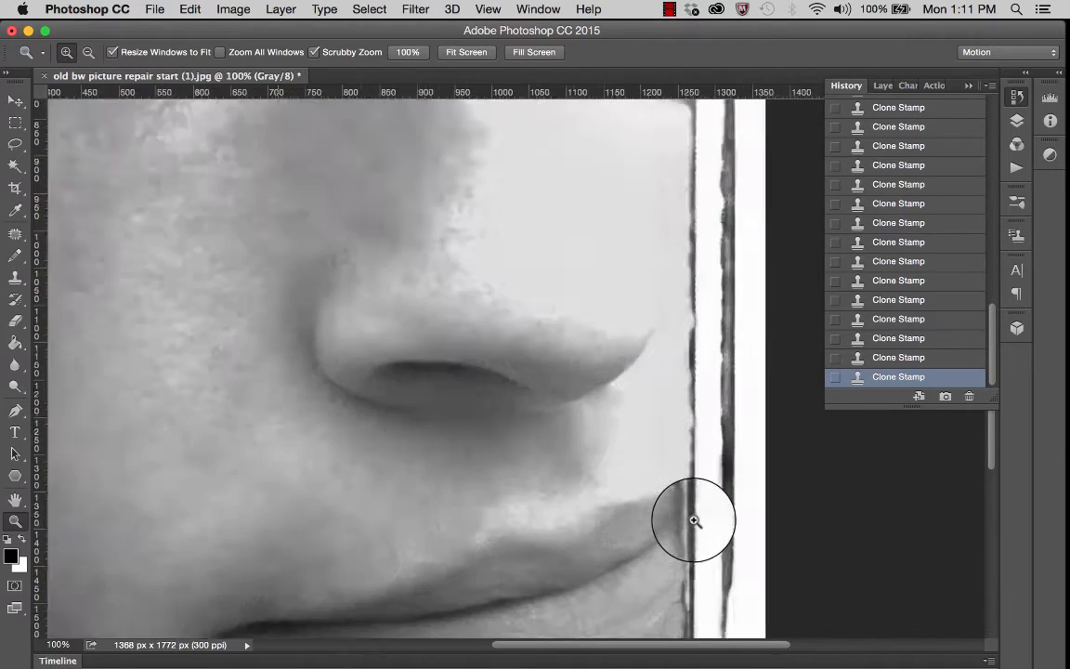
pyautogui.click(694, 522)
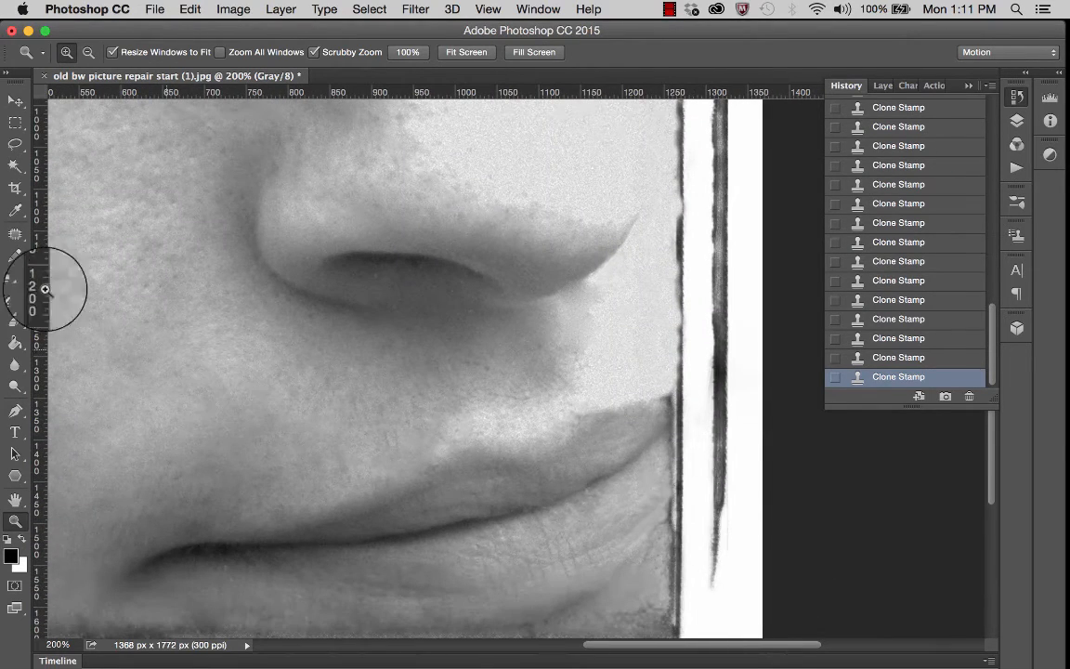
pyautogui.click(15, 277)
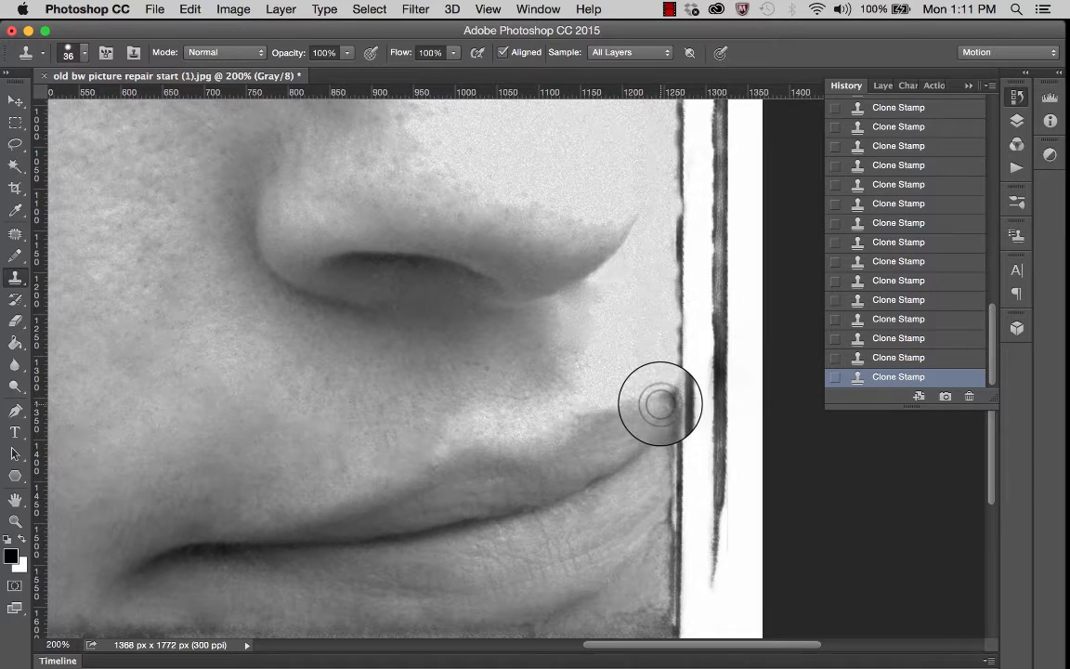
pyautogui.click(714, 535)
pyautogui.press('super+z')
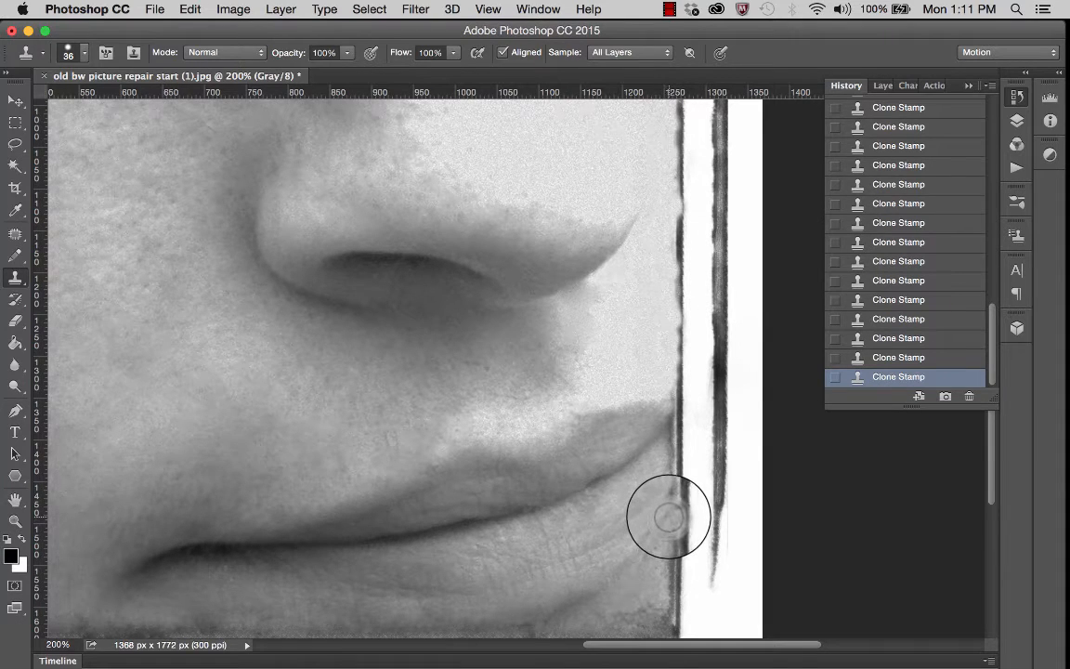
pyautogui.keyDown('alt'); pyautogui.click(599, 463); pyautogui.keyUp('alt')
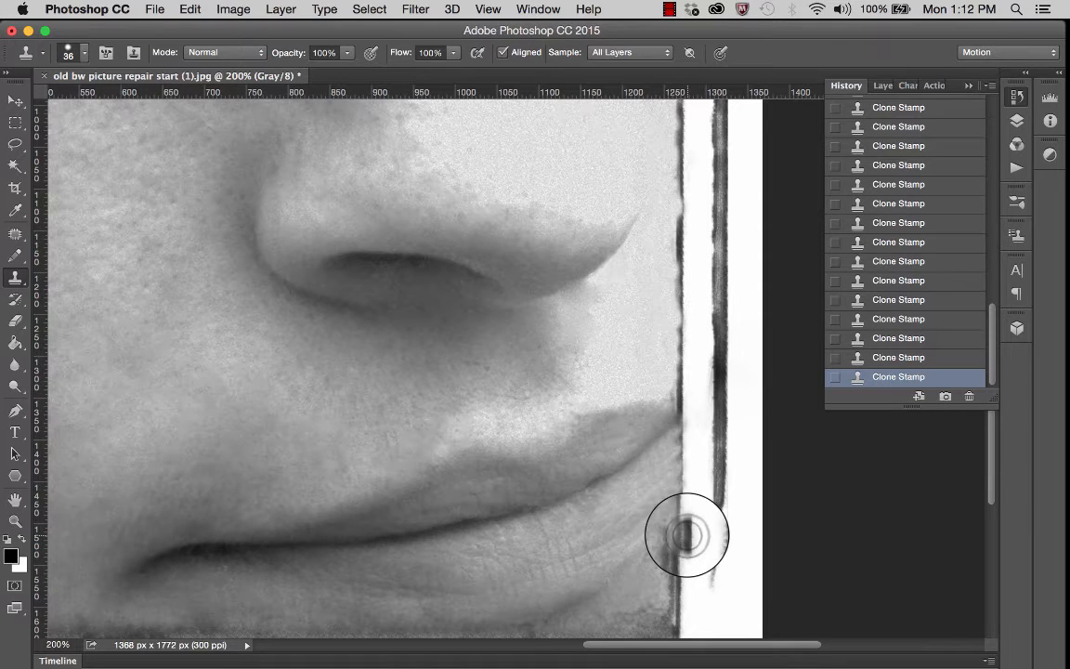
# Heal the blotches on the skin below the lip near the right border using the 22 px Spot Healing Brush
pyautogui.scroll(-4, 687, 539)
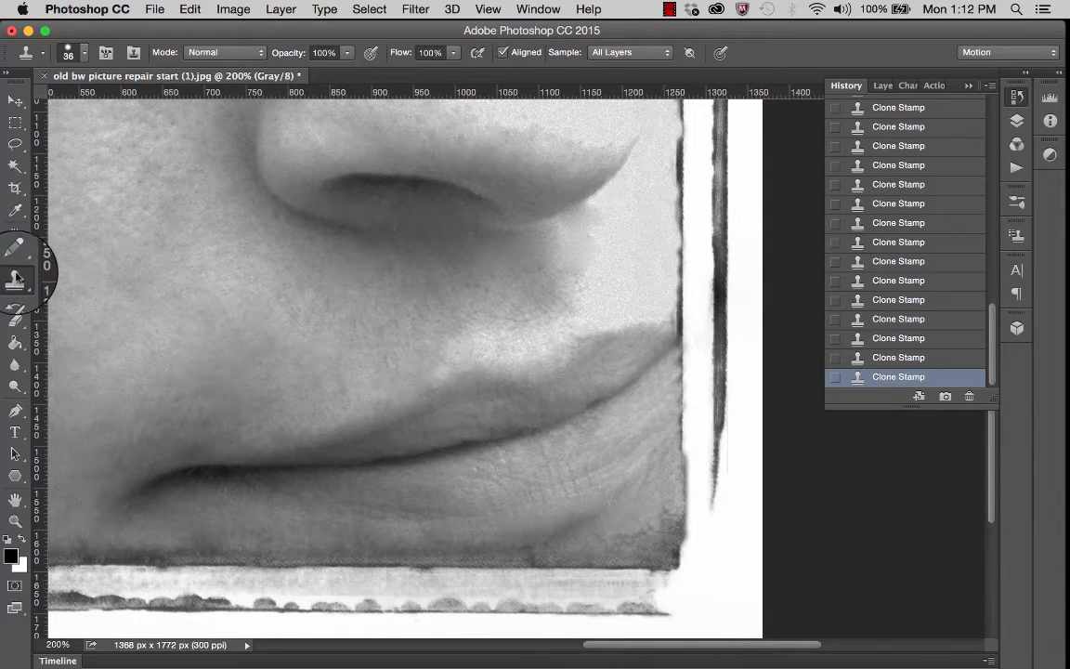
pyautogui.click(20, 239)
pyautogui.rightClick(19, 239)
pyautogui.click(98, 222)
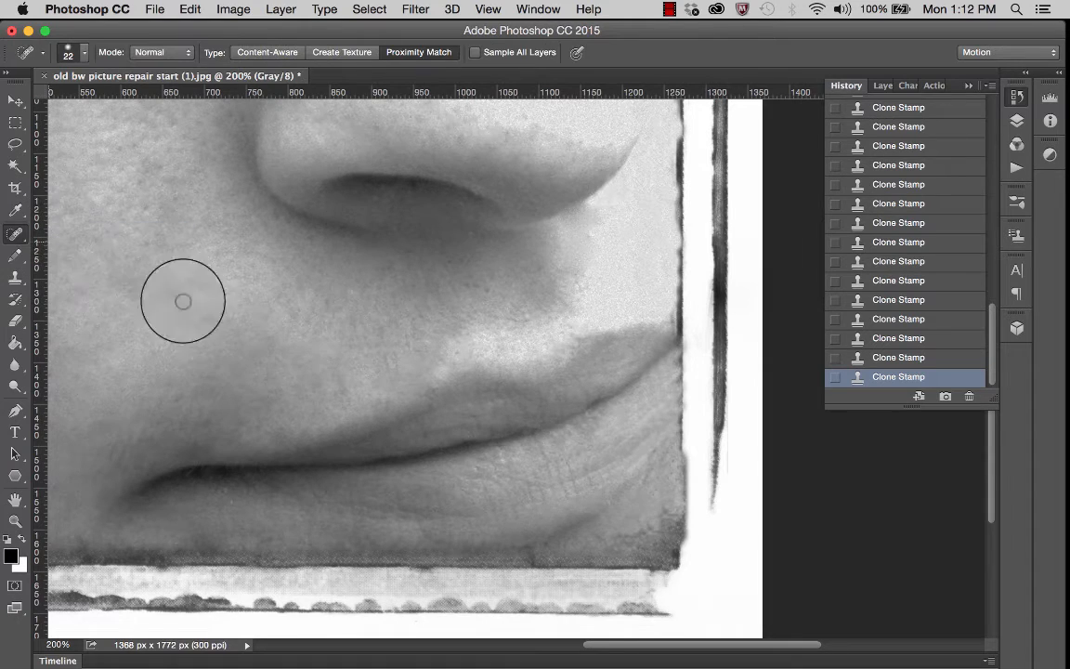
pyautogui.click(655, 480)
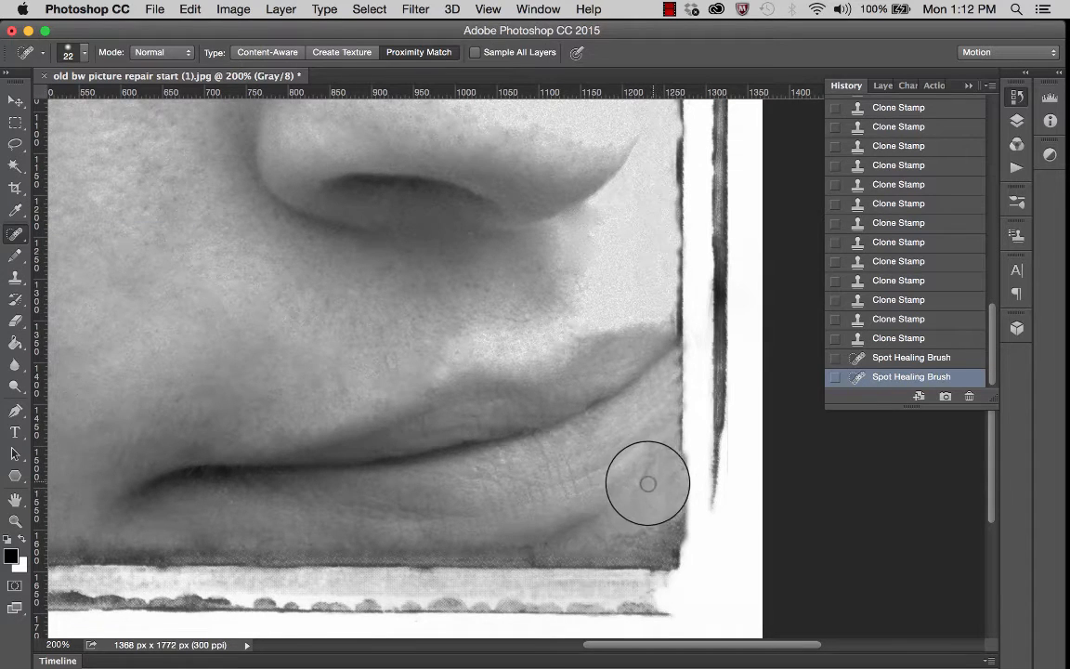
pyautogui.click(647, 481)
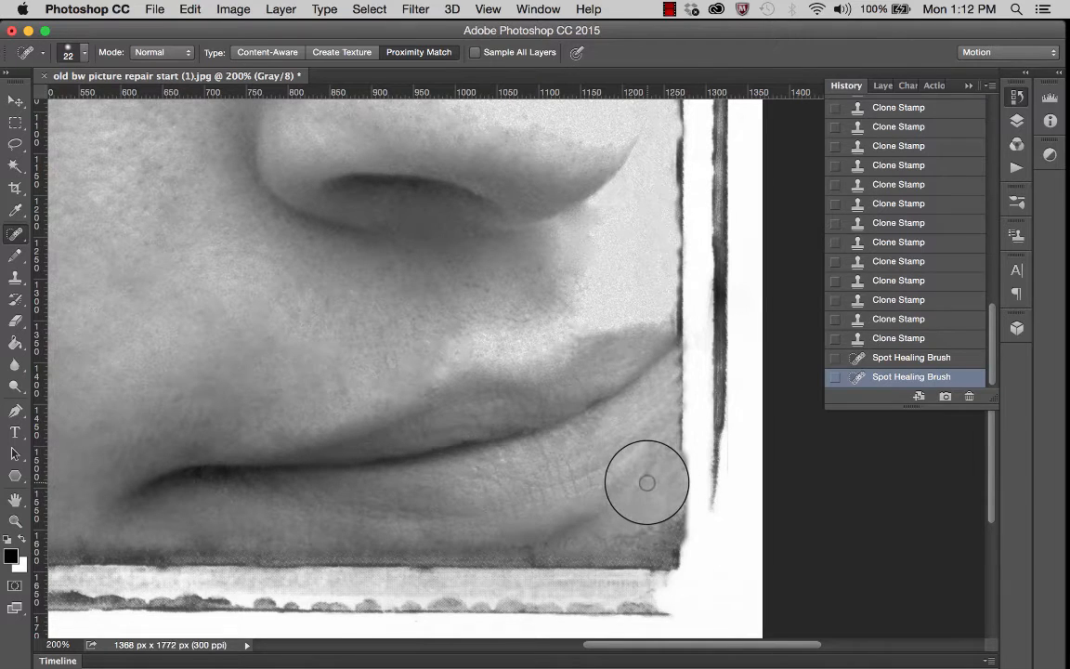
pyautogui.click(650, 483)
pyautogui.click(671, 477)
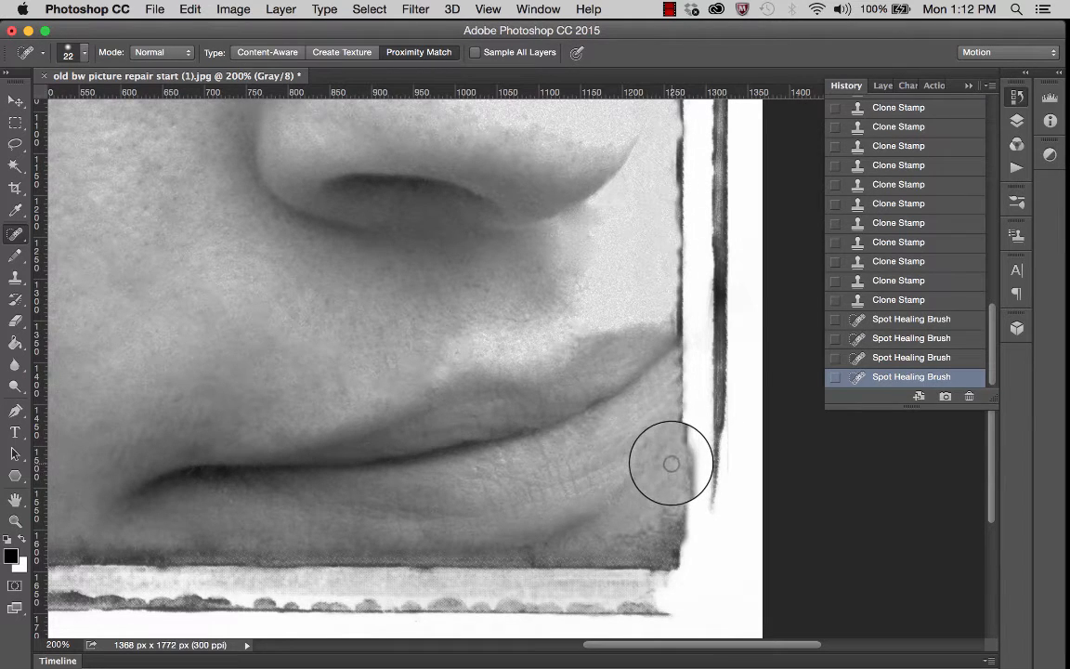
pyautogui.click(665, 457)
pyautogui.click(674, 449)
# Set the Spot Healing Brush to 57 px and heal the hard tonal edge where the cheek below the far eye meets the border
pyautogui.scroll(3, 676, 444)
pyautogui.hscroll(-2, 676, 444)
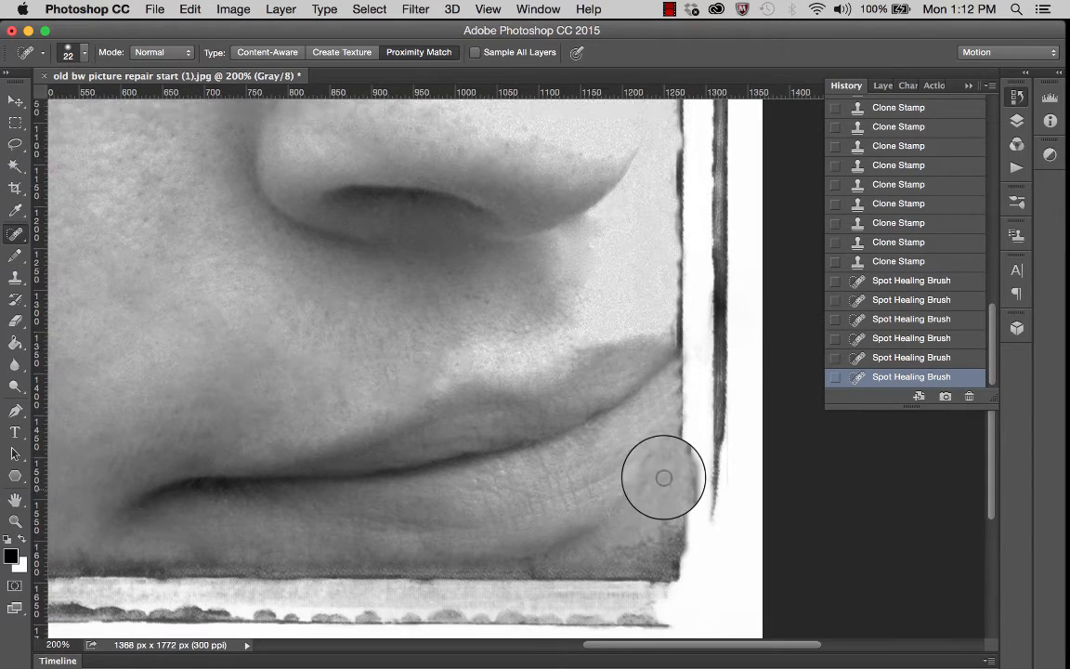
pyautogui.moveTo(704, 388)
pyautogui.mouseDown()
pyautogui.moveTo(680, 377)
pyautogui.moveTo(627, 396)
pyautogui.mouseUp()
pyautogui.scroll(10, 667, 321)
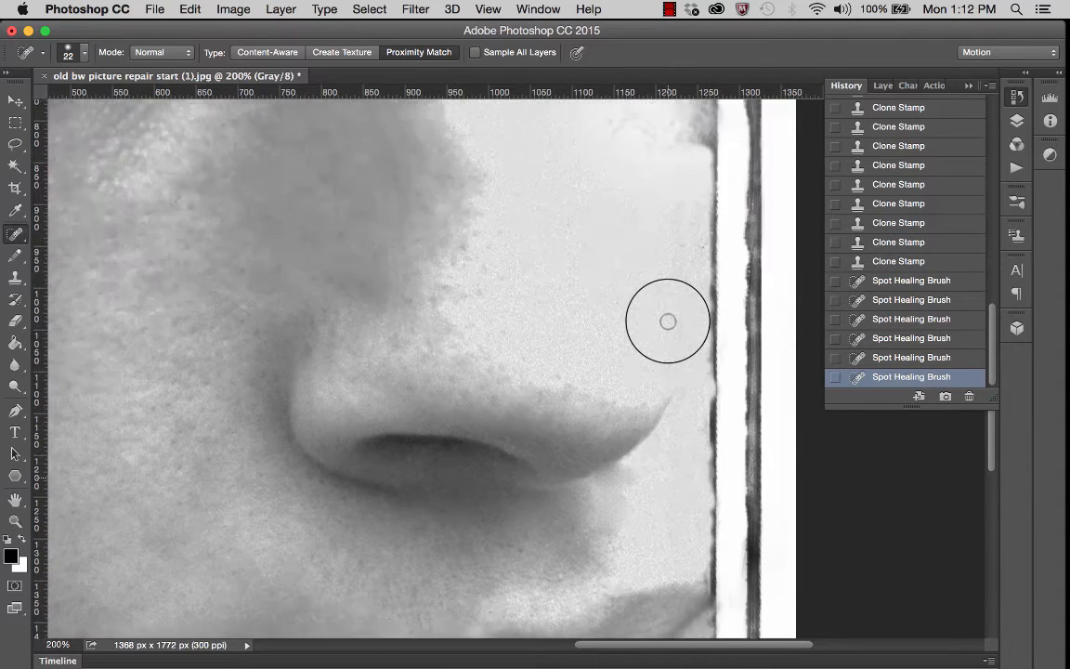
pyautogui.scroll(2, 668, 321)
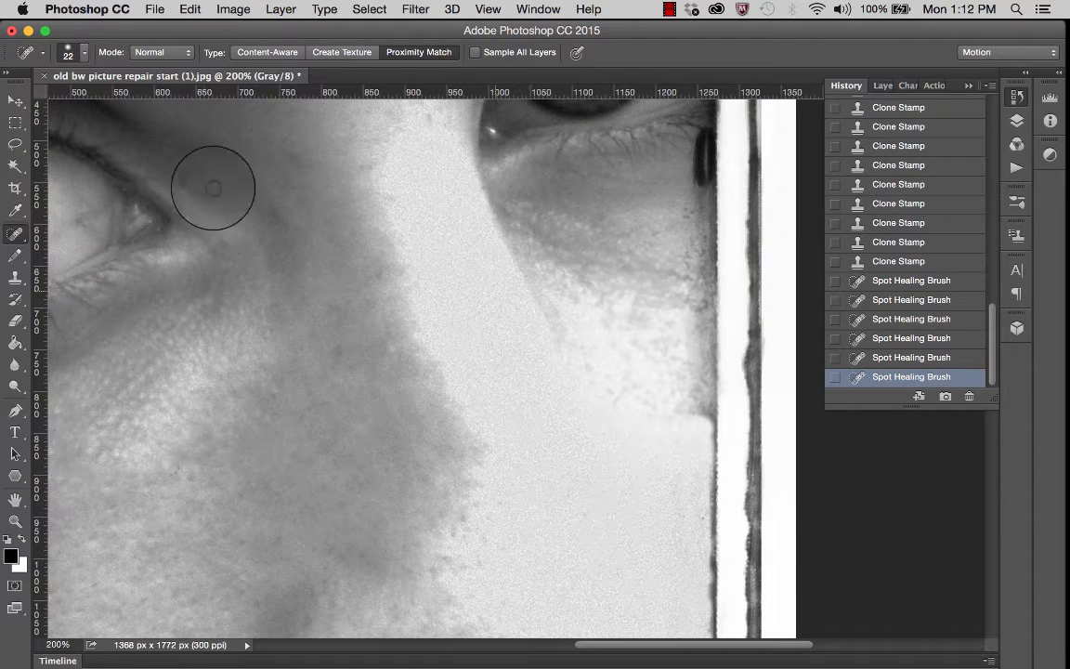
pyautogui.click(69, 52)
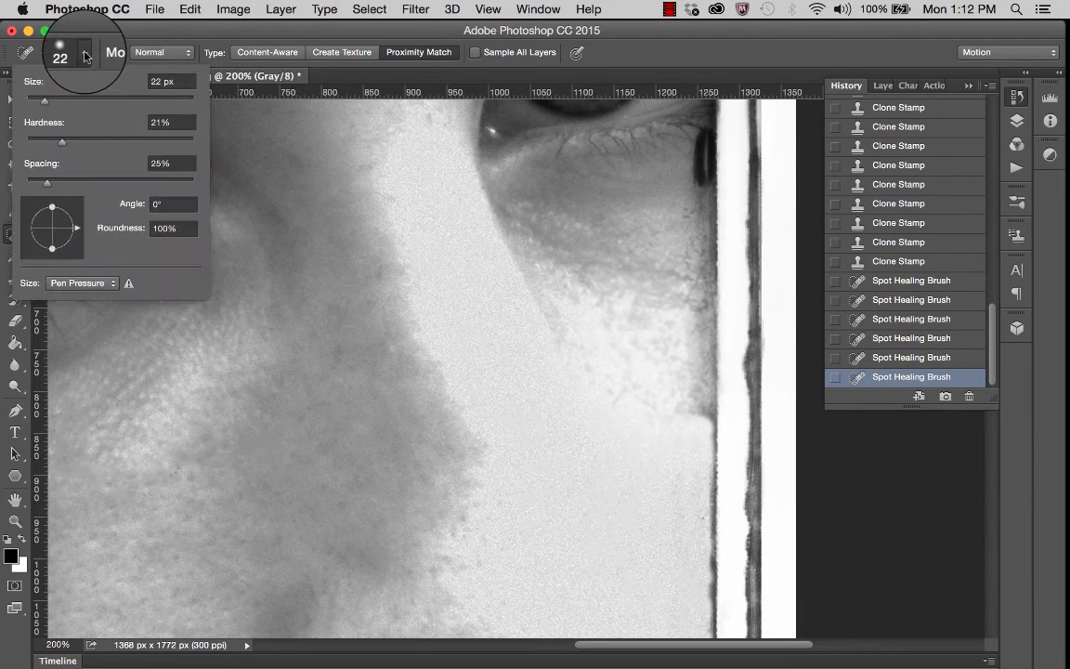
pyautogui.moveTo(65, 100); pyautogui.dragTo(74, 100)
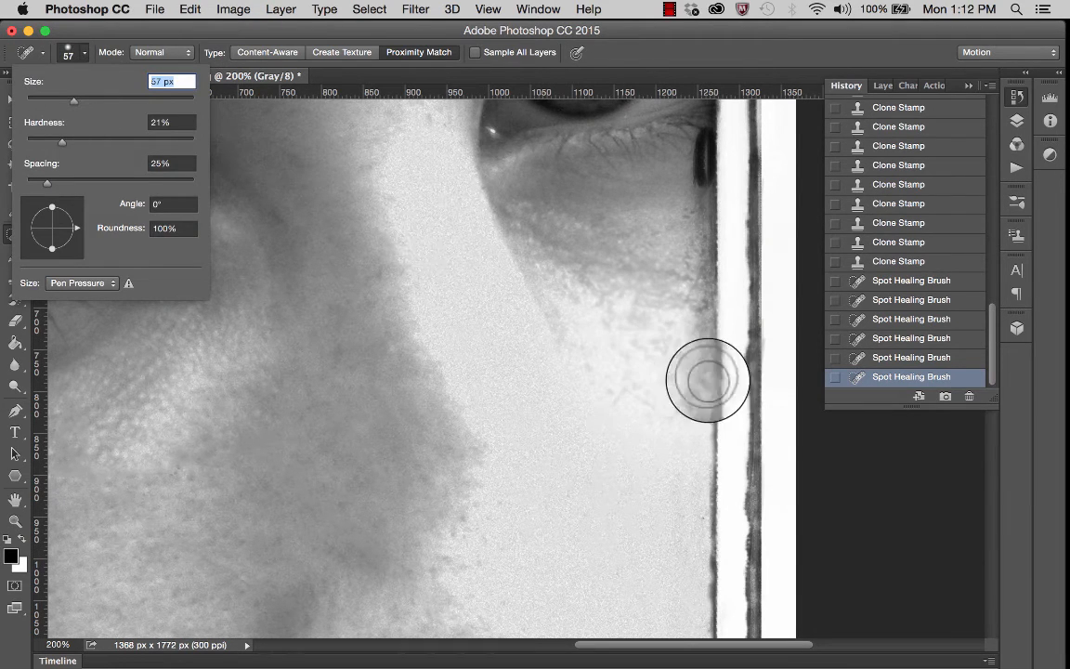
pyautogui.click(706, 411)
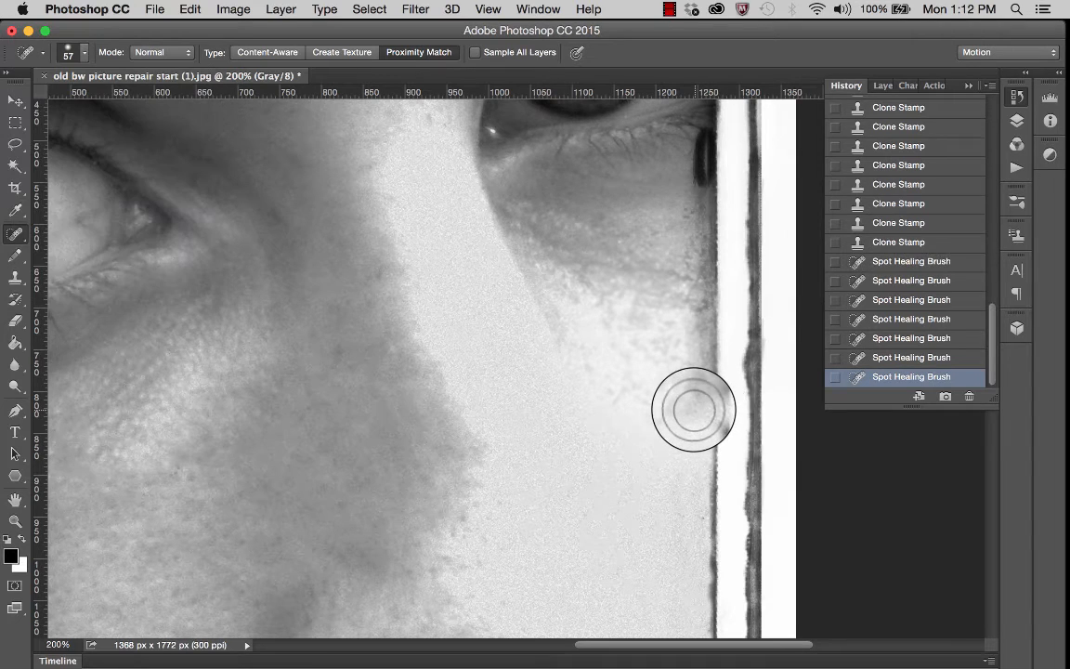
pyautogui.click(711, 428)
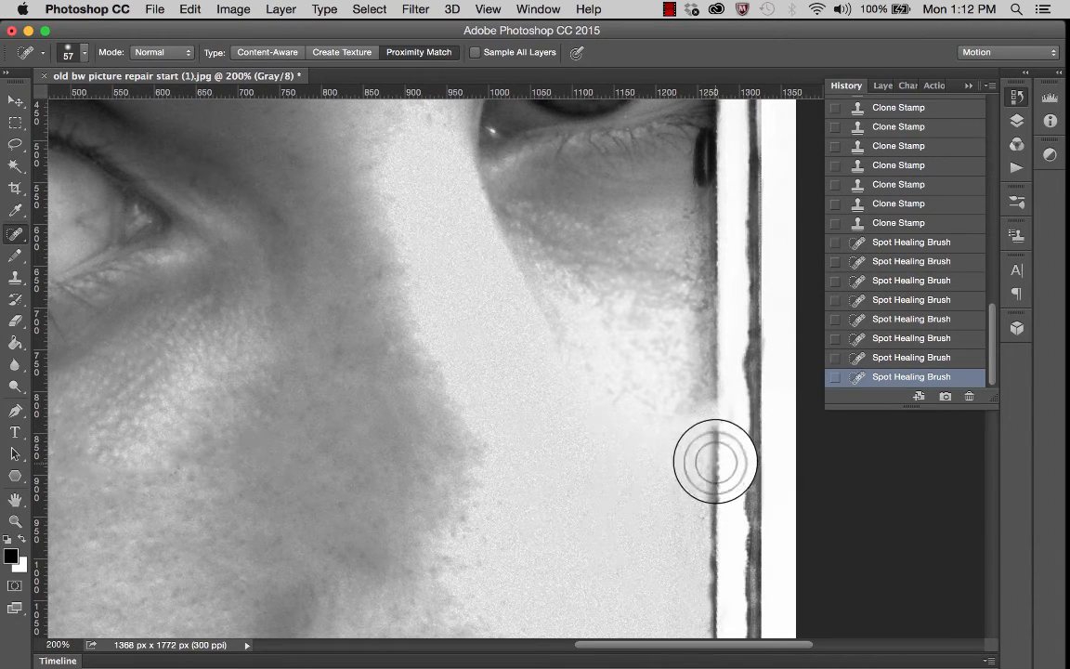
pyautogui.click(711, 447)
# Heal the dark smudges slightly higher on the cheek, along the inner edge of the right border
pyautogui.click(691, 400)
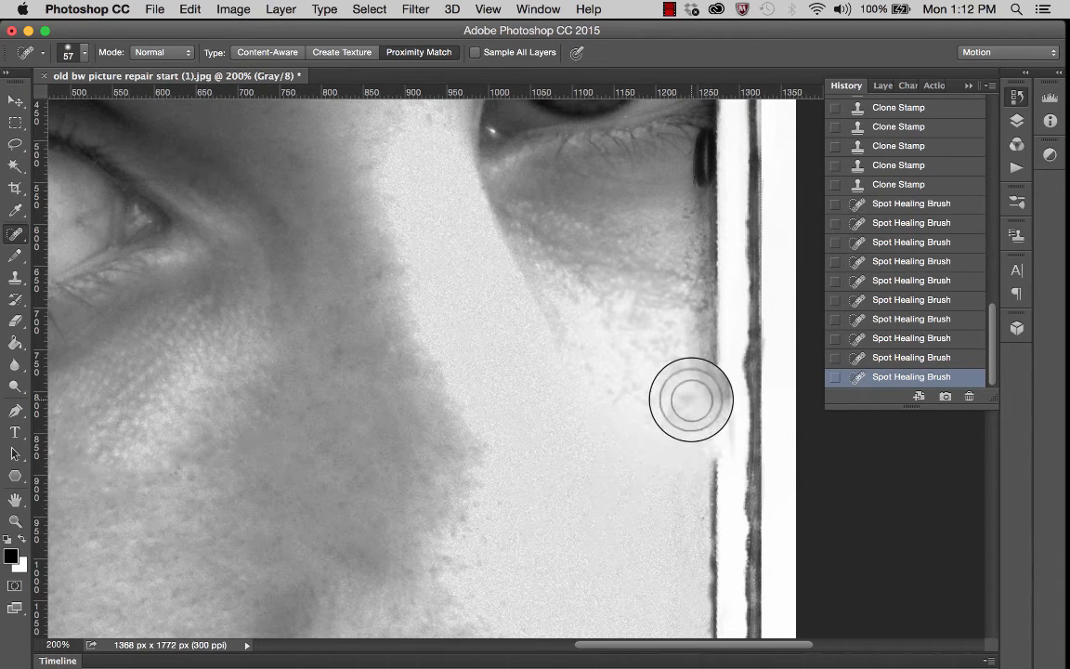
pyautogui.click(706, 388)
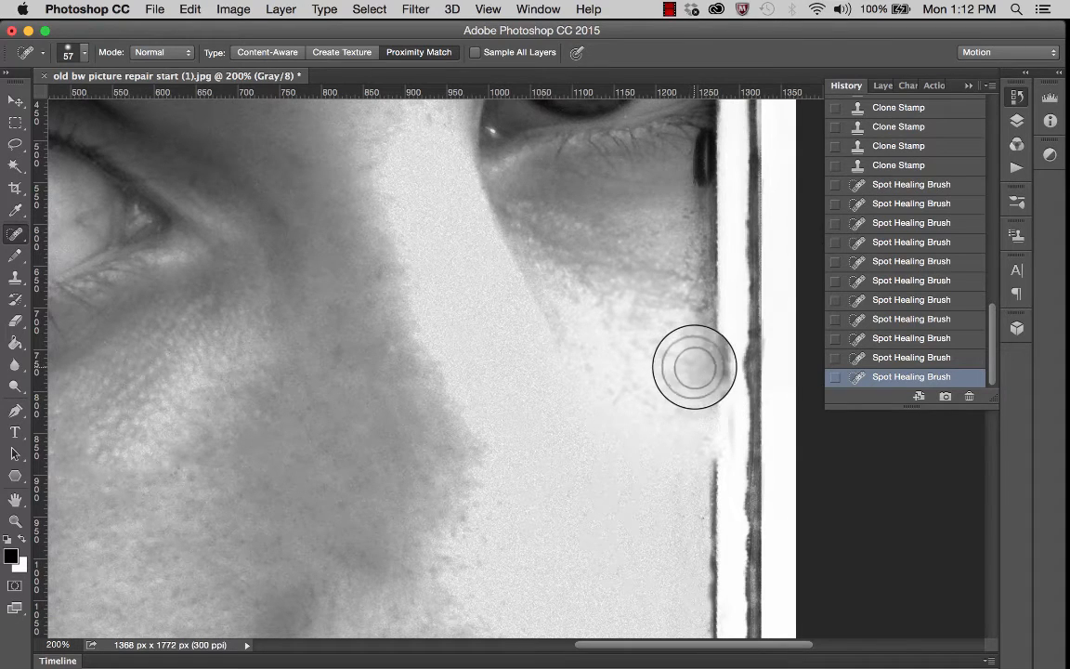
pyautogui.click(687, 359)
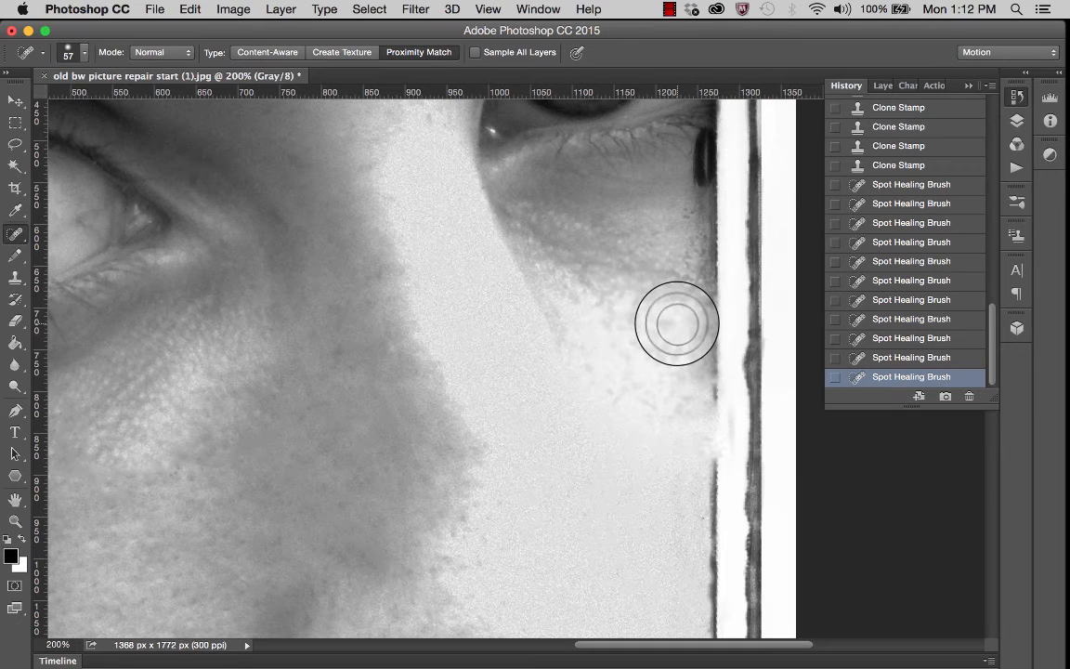
# With the 36 px Clone Stamp, copy clean cheek skin over the dark edge beside the border below the far eye
pyautogui.click(16, 278)
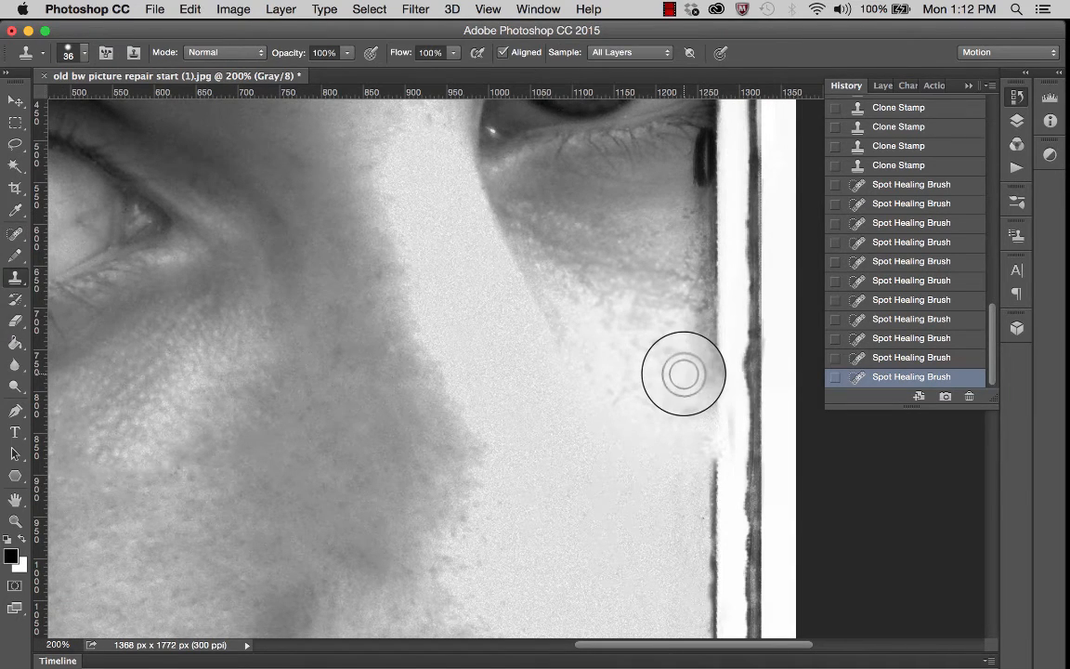
pyautogui.keyDown('alt'); pyautogui.click(682, 374); pyautogui.keyUp('alt')
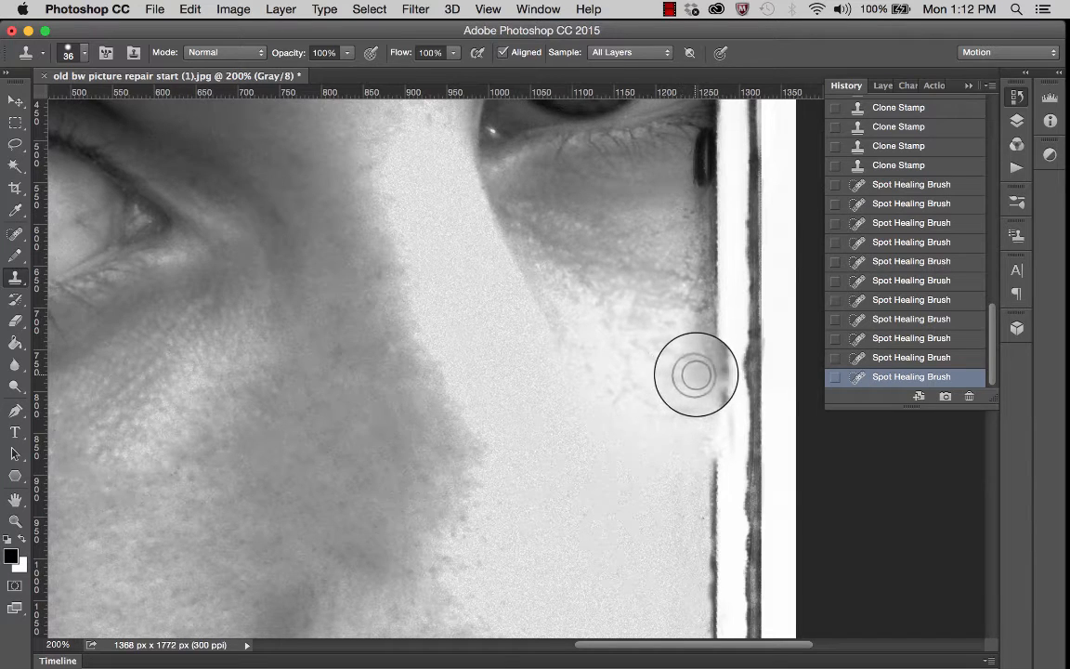
pyautogui.click(689, 351)
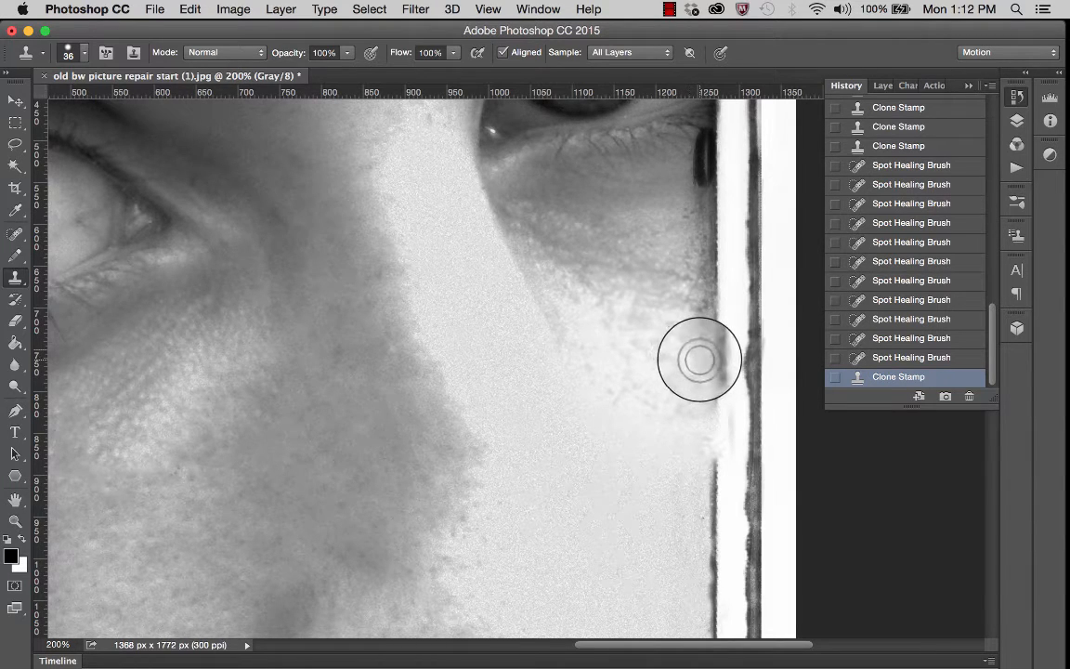
pyautogui.moveTo(700, 359); pyautogui.dragTo(697, 299)
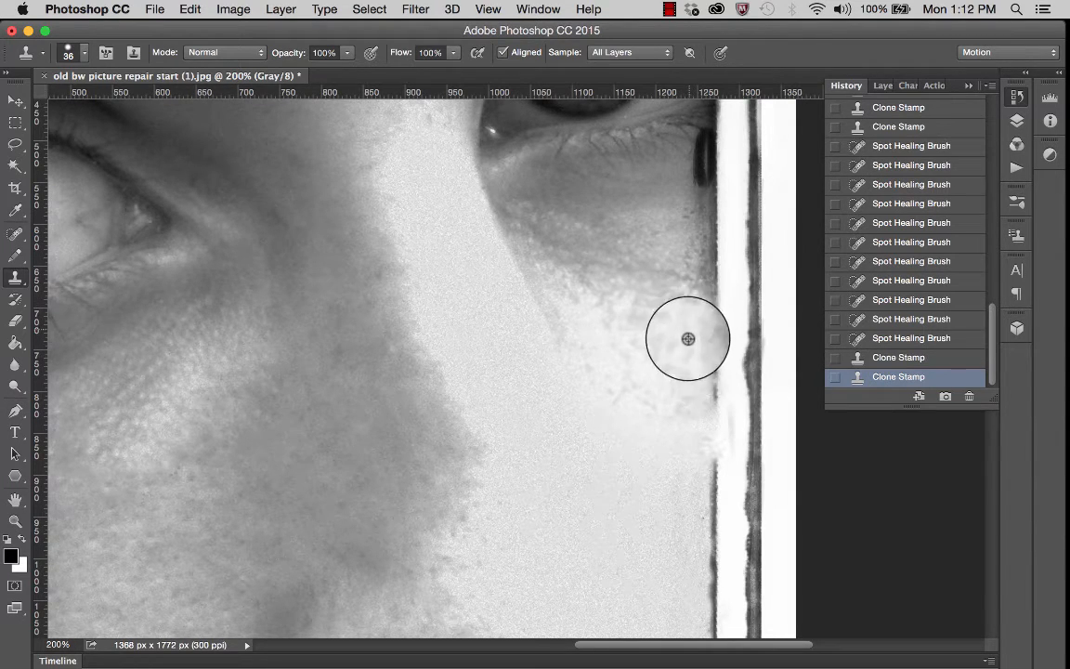
# Clone the darker under-eye skin outward and down over the speckled edge beside the border
pyautogui.keyDown('alt'); pyautogui.click(681, 210); pyautogui.keyUp('alt')
pyautogui.click(681, 214)
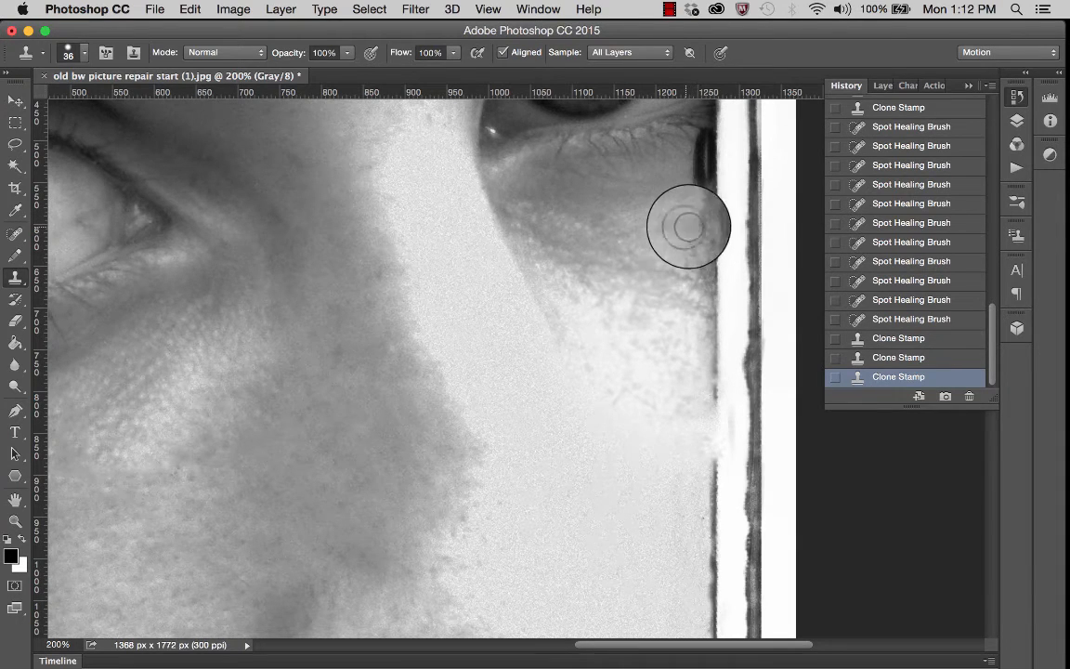
pyautogui.moveTo(693, 229); pyautogui.dragTo(693, 275)
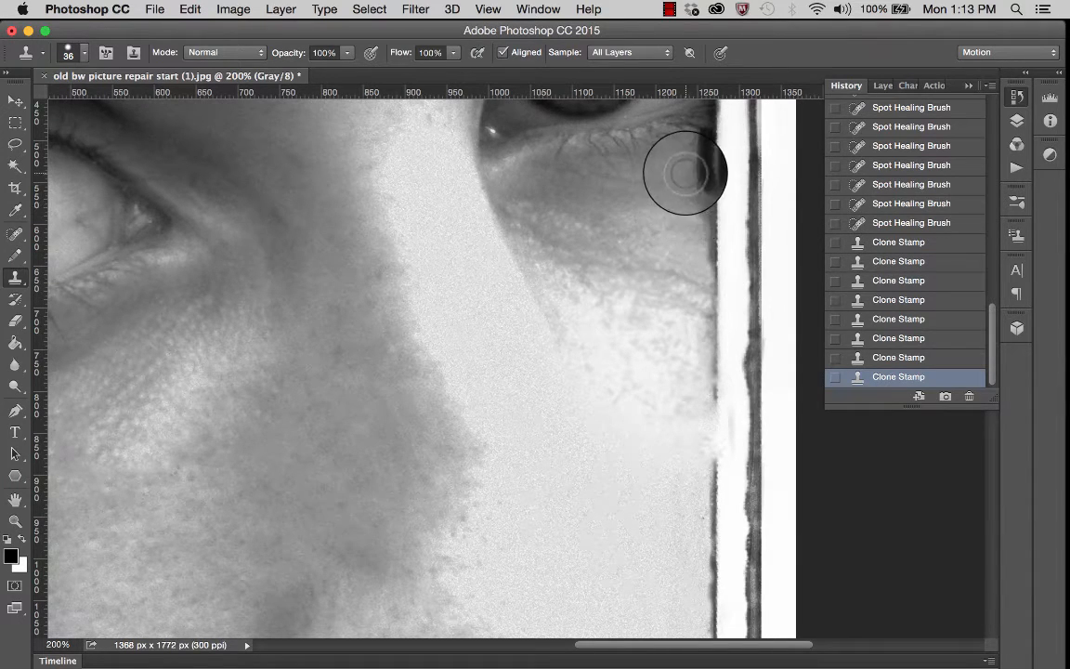
# Clone over the remaining black mark where the far eye's lower lashes meet the border
pyautogui.scroll(5, 681, 172)
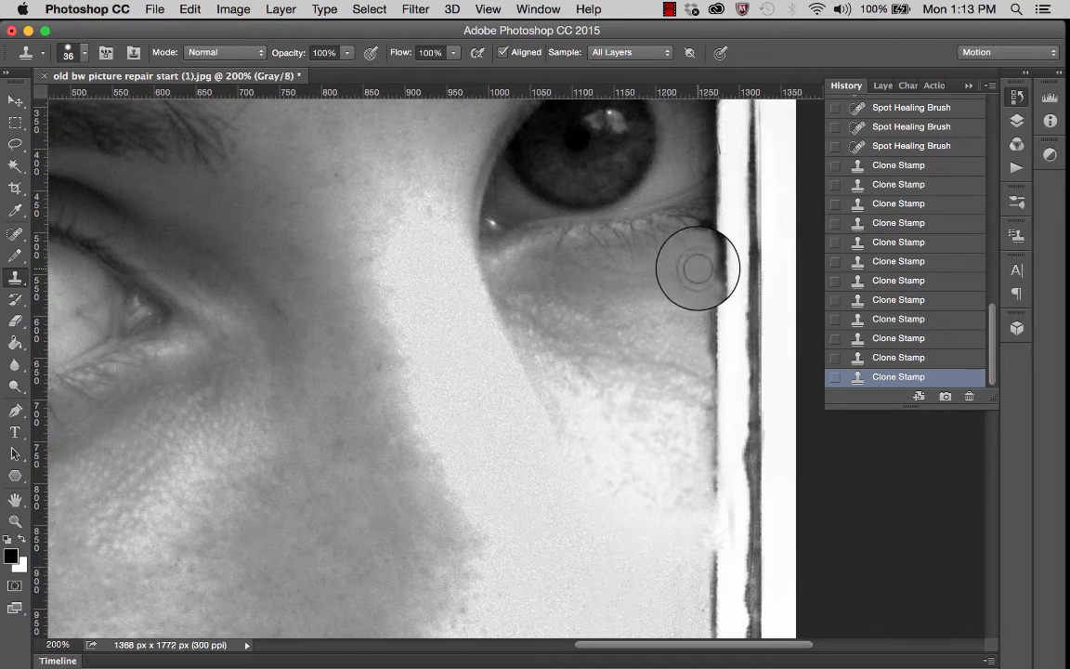
pyautogui.scroll(3, 679, 268)
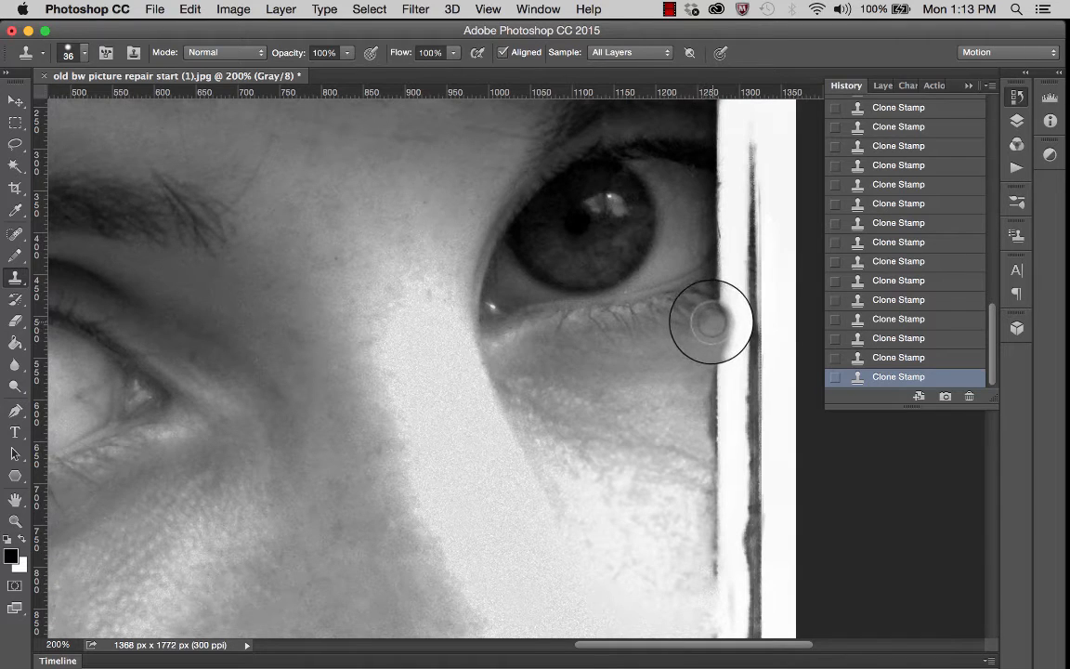
pyautogui.click(713, 322)
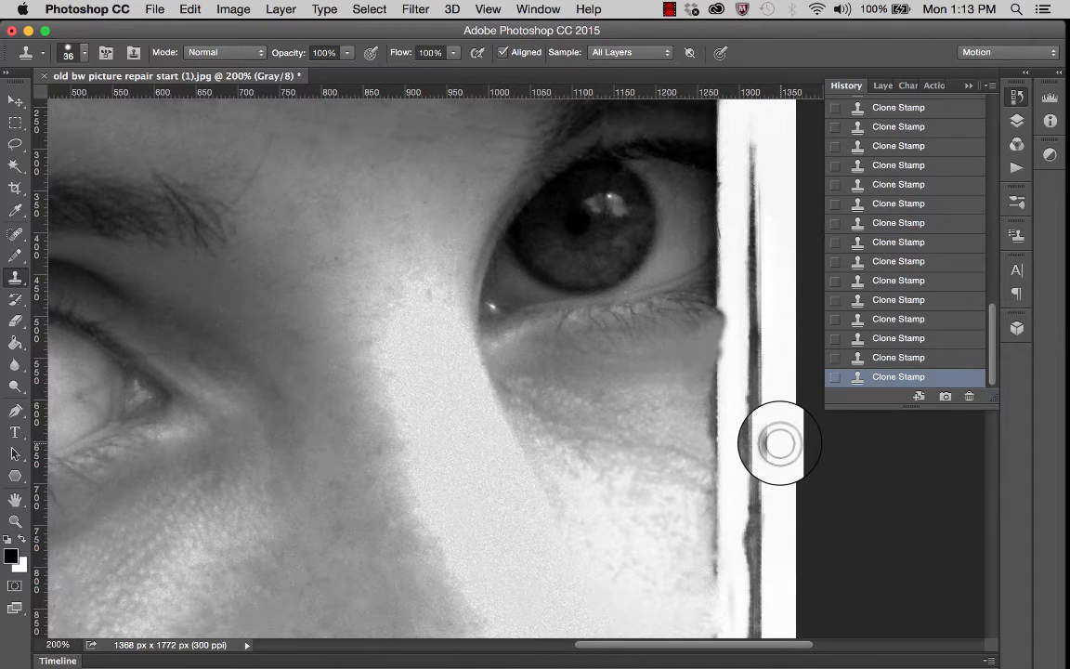
# With the 36 px Clone Stamp, copy clean skin over the dark band along the photo's bottom edge, beside the mouth corner
pyautogui.scroll(-2, 759, 212)
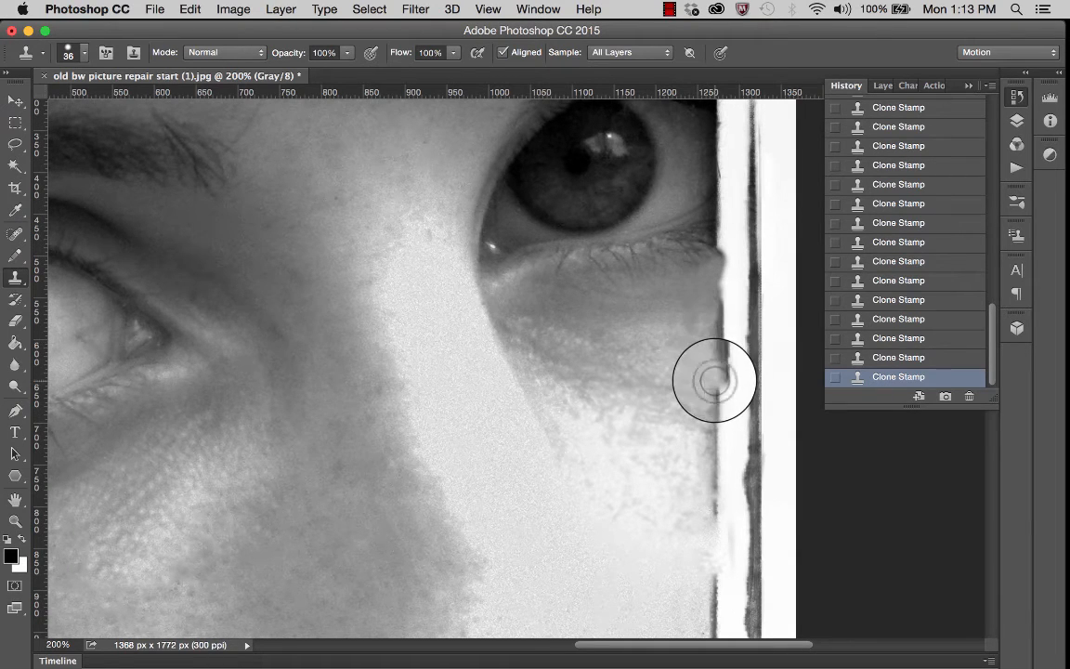
pyautogui.scroll(-10, 712, 533)
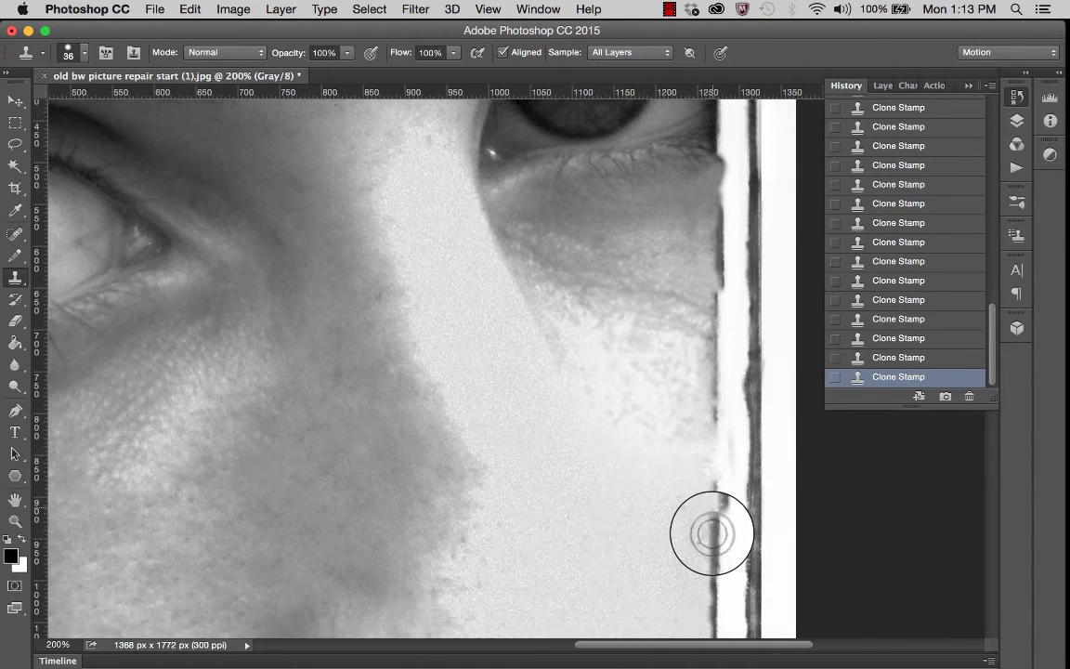
pyautogui.scroll(-5, 711, 533)
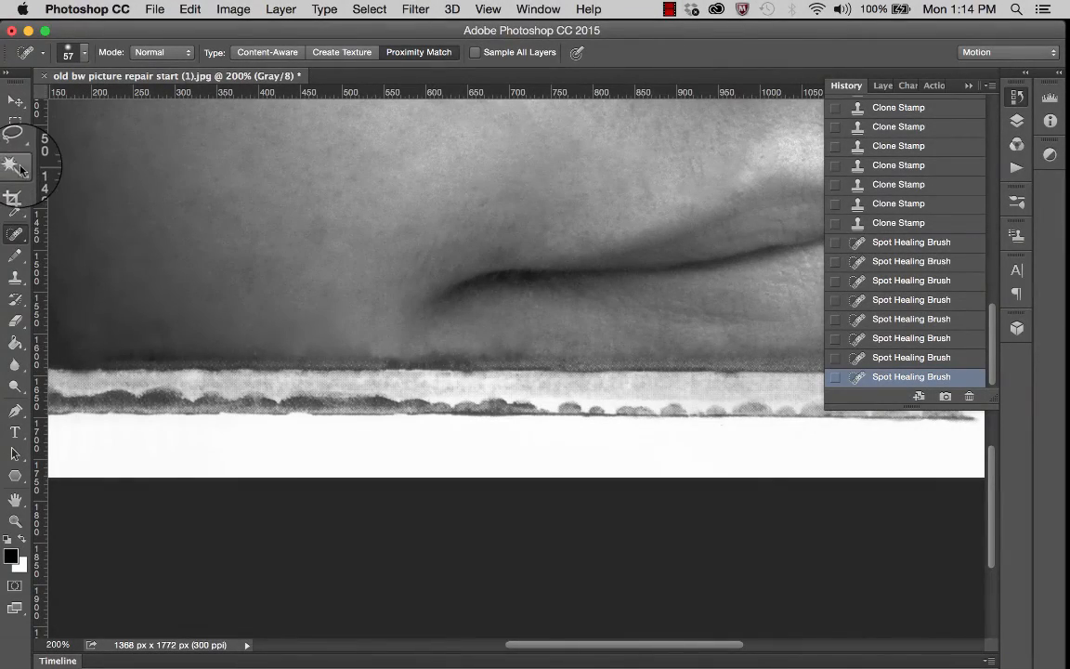
pyautogui.rightClick(14, 234)
pyautogui.click(15, 277)
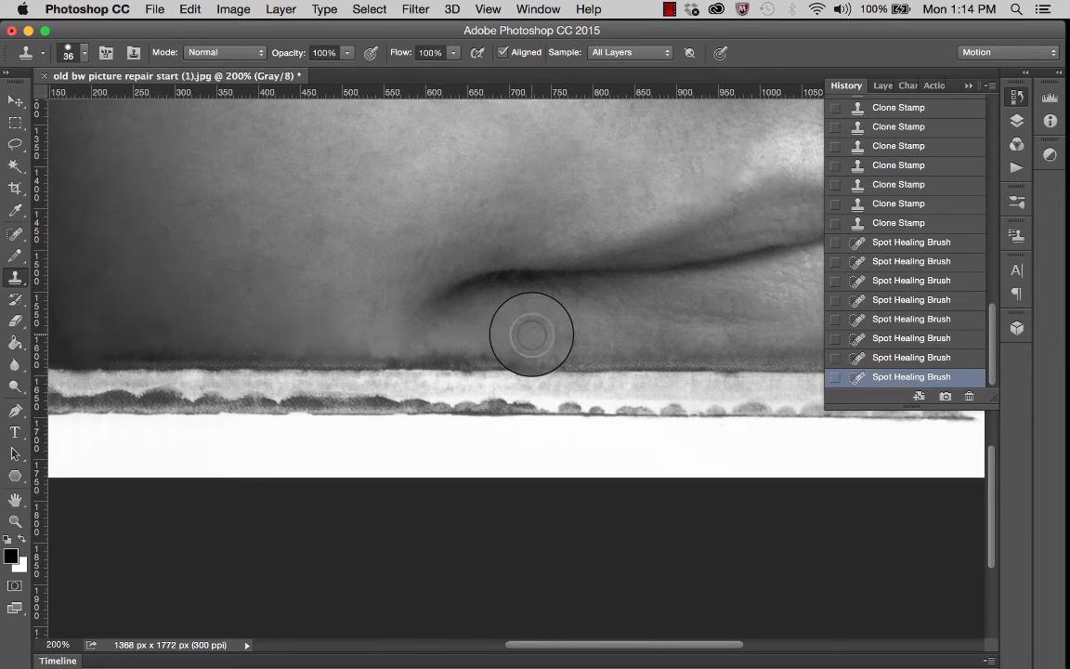
pyautogui.keyDown('alt'); pyautogui.click(531, 335); pyautogui.keyUp('alt')
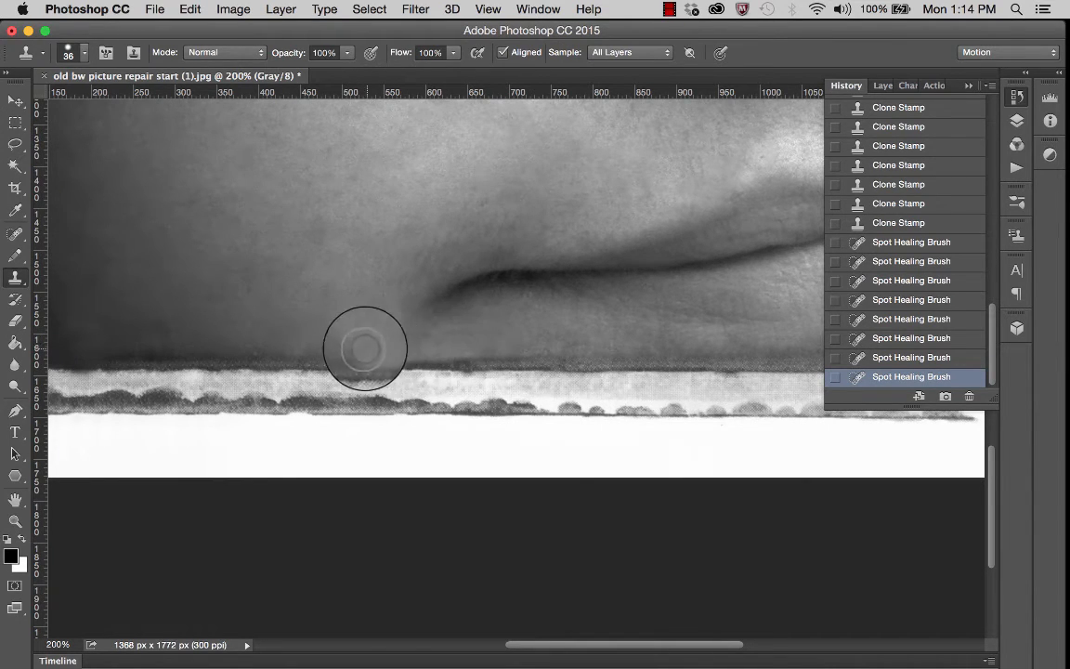
pyautogui.moveTo(246, 345); pyautogui.dragTo(80, 348)
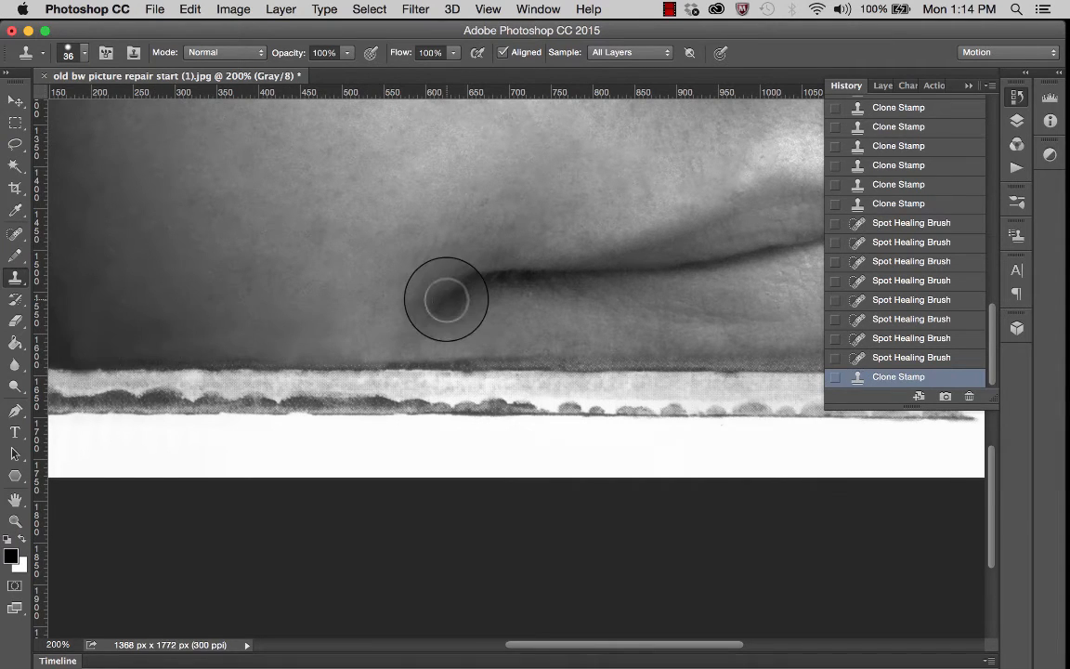
# Clone skin over the blotches below the lip near the photo's lower-right corner, and undo the last stroke
pyautogui.scroll(-2, 446, 299)
pyautogui.hscroll(3, 446, 298)
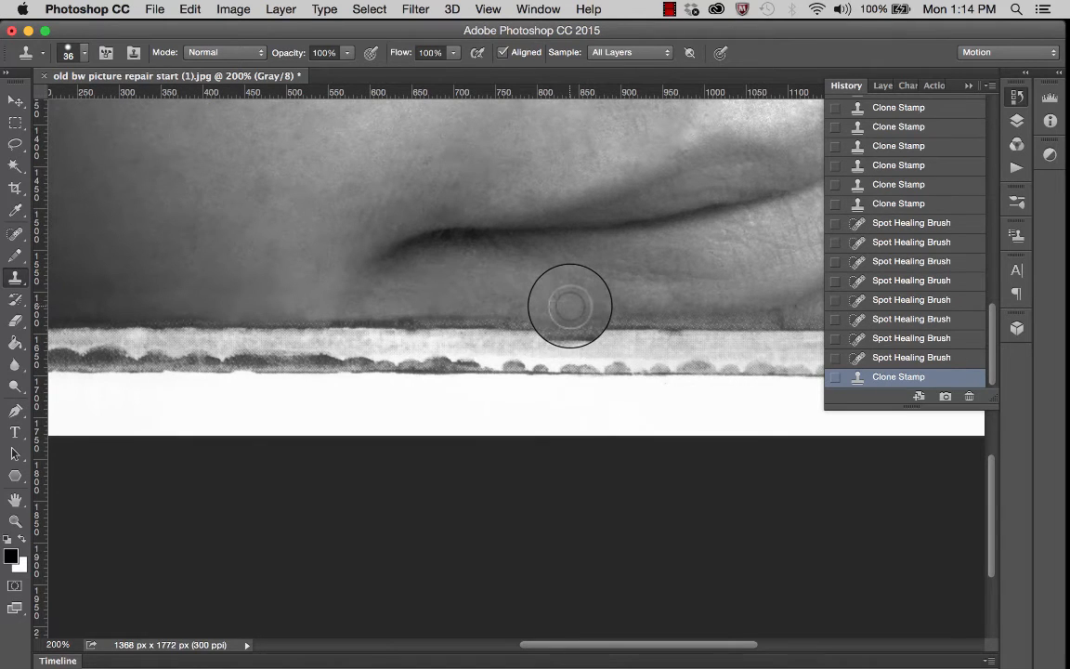
pyautogui.scroll(-2, 569, 305)
pyautogui.hscroll(5, 602, 308)
pyautogui.scroll(2, 602, 309)
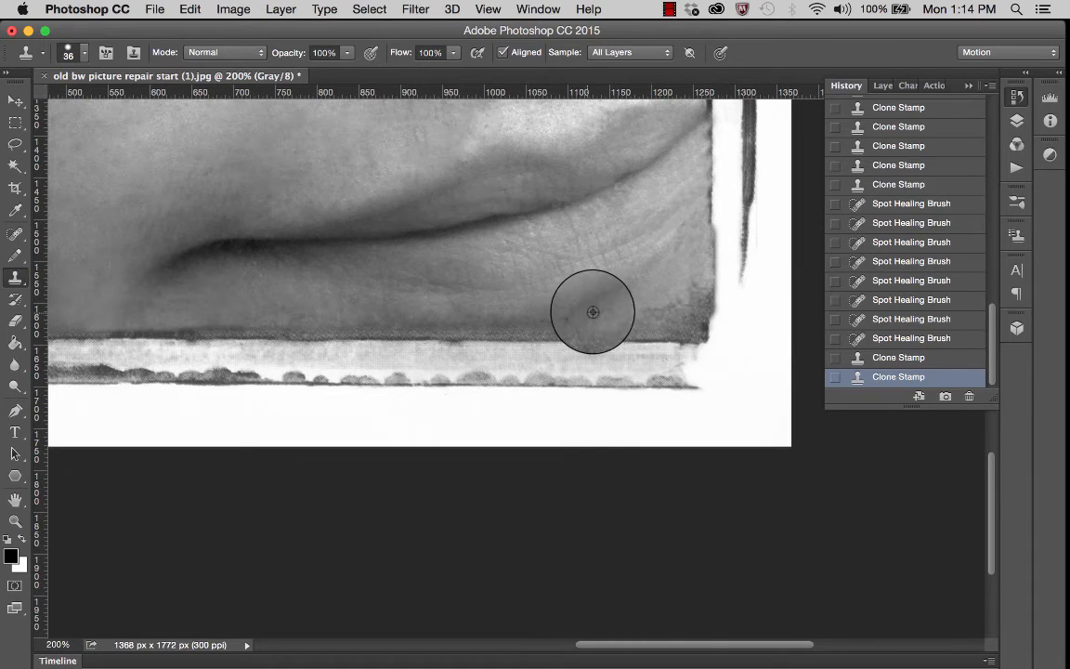
pyautogui.moveTo(585, 307)
pyautogui.mouseDown()
pyautogui.moveTo(555, 317)
pyautogui.moveTo(592, 310)
pyautogui.mouseUp()
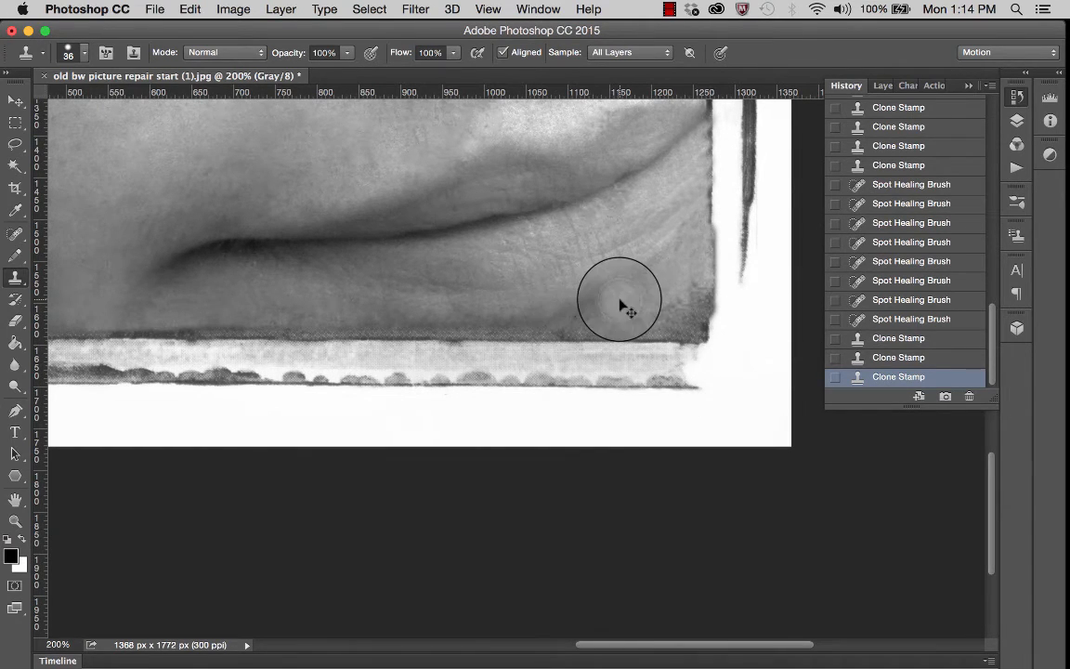
pyautogui.press('super+z')
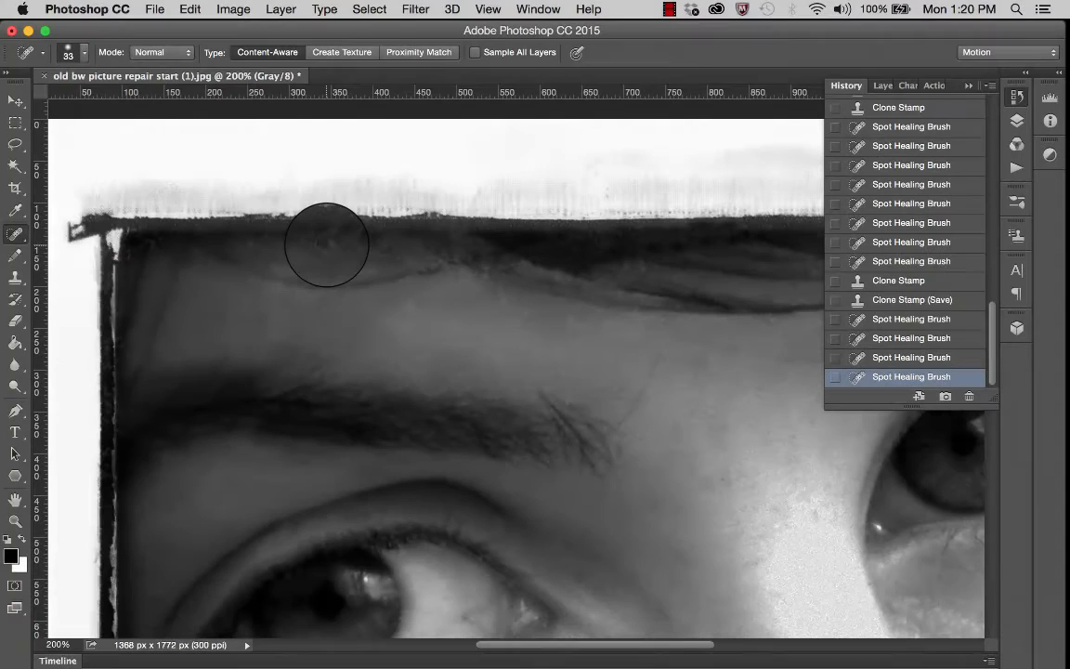
# Heal the specks in the hair along the upper border above the near eyebrow with the 33 px content-aware Spot Healing Brush
pyautogui.click(326, 241)
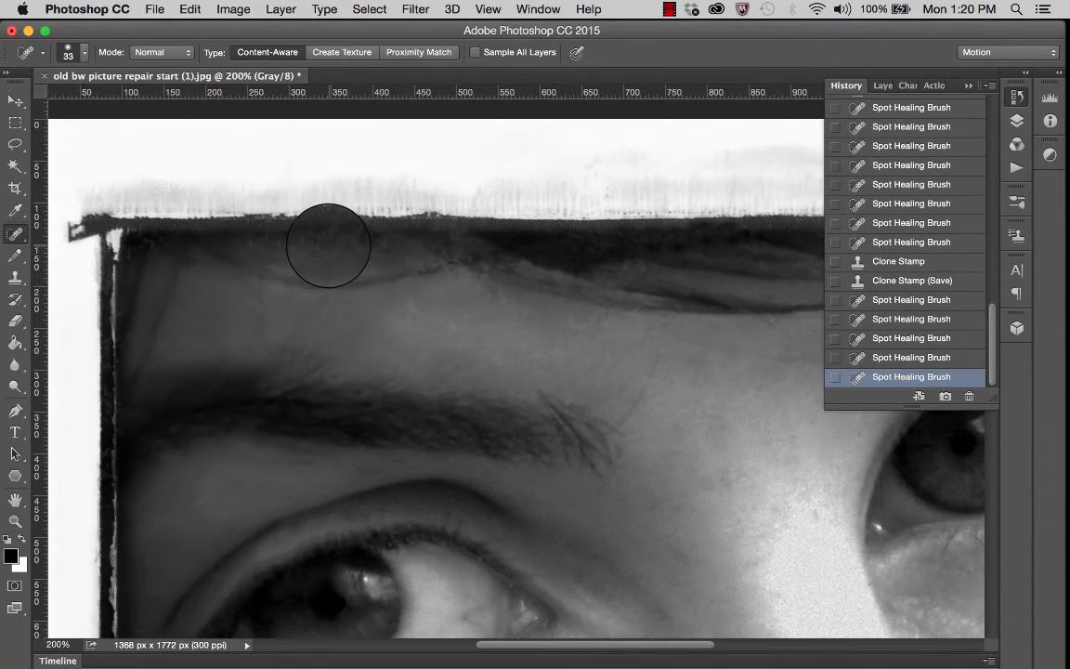
pyautogui.click(327, 241)
pyautogui.click(389, 250)
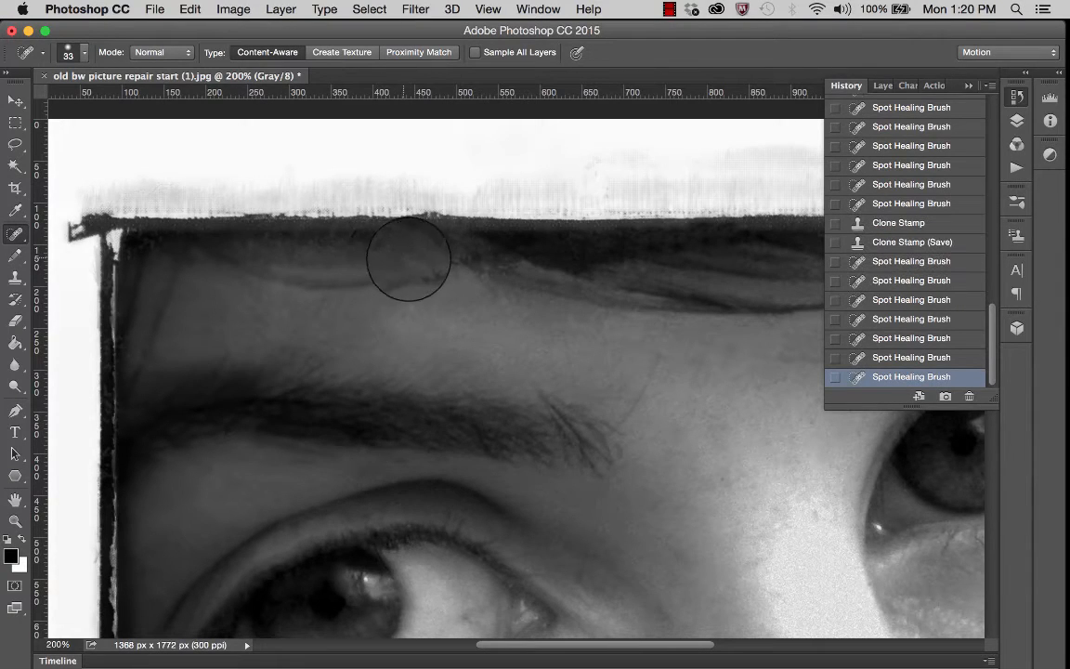
pyautogui.click(413, 260)
pyautogui.click(418, 262)
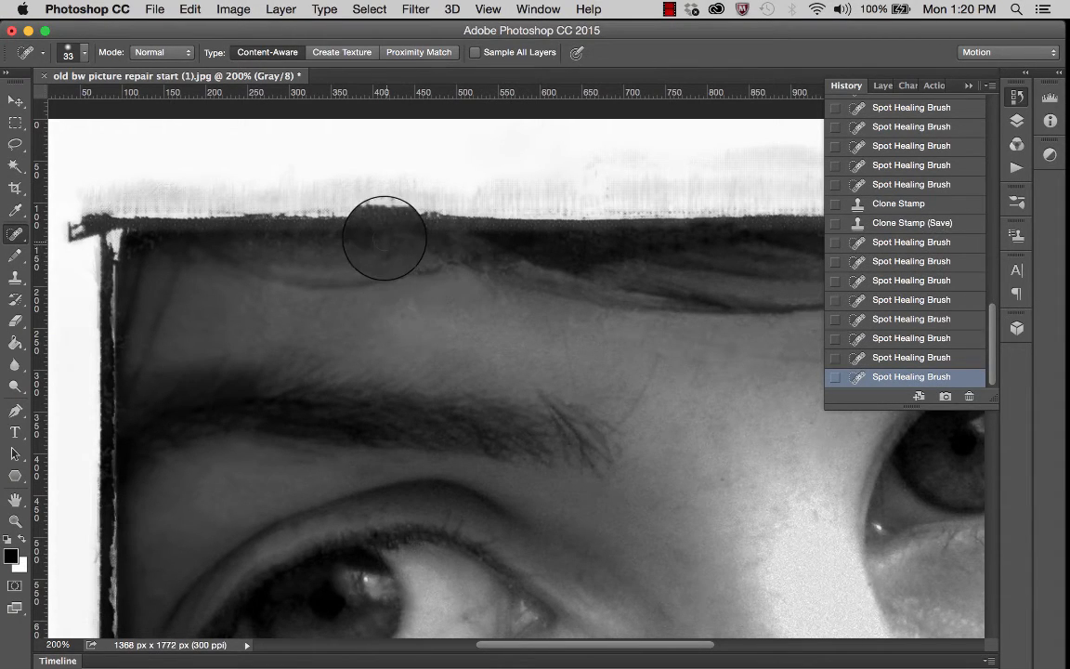
# Heal the remaining marks in the hairline closer to the photo's upper-left corner
pyautogui.click(253, 241)
pyautogui.click(260, 252)
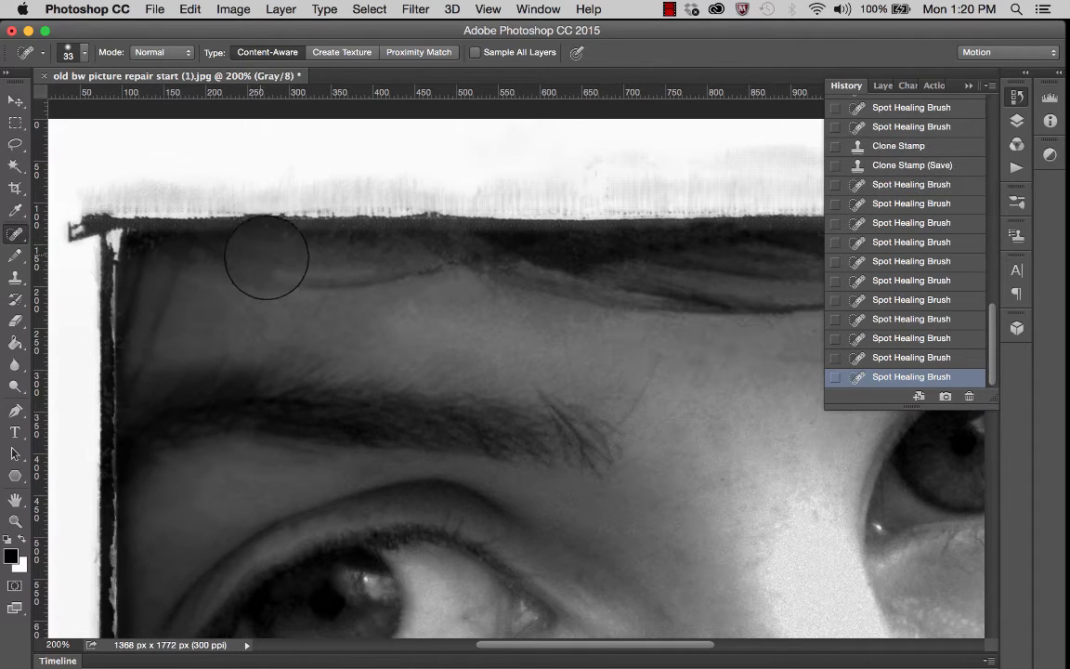
pyautogui.click(272, 234)
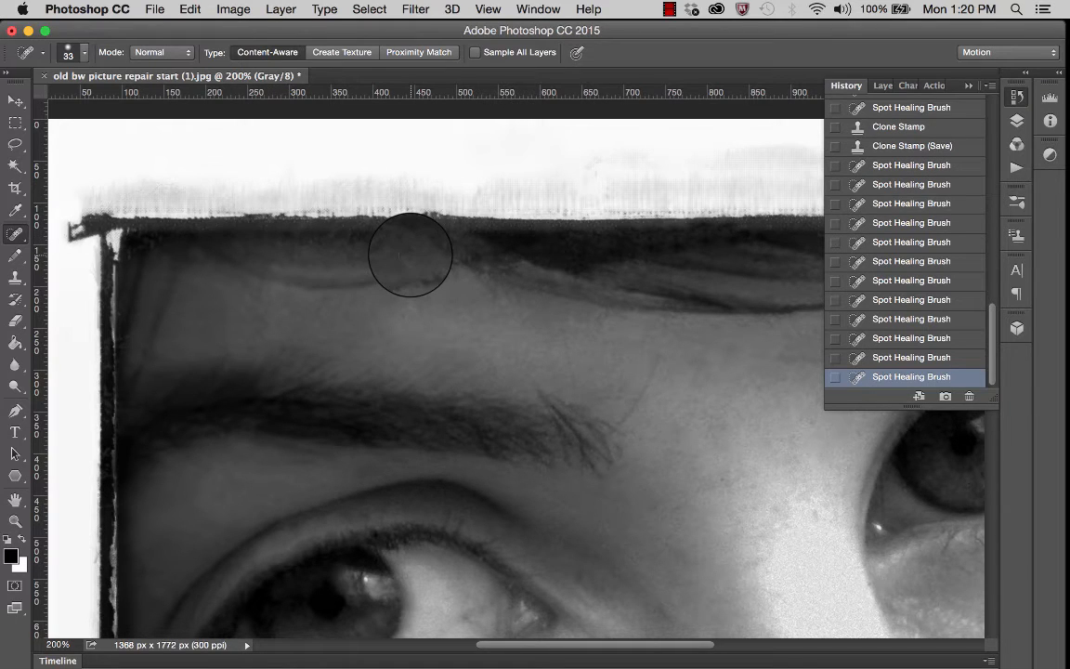
pyautogui.click(292, 245)
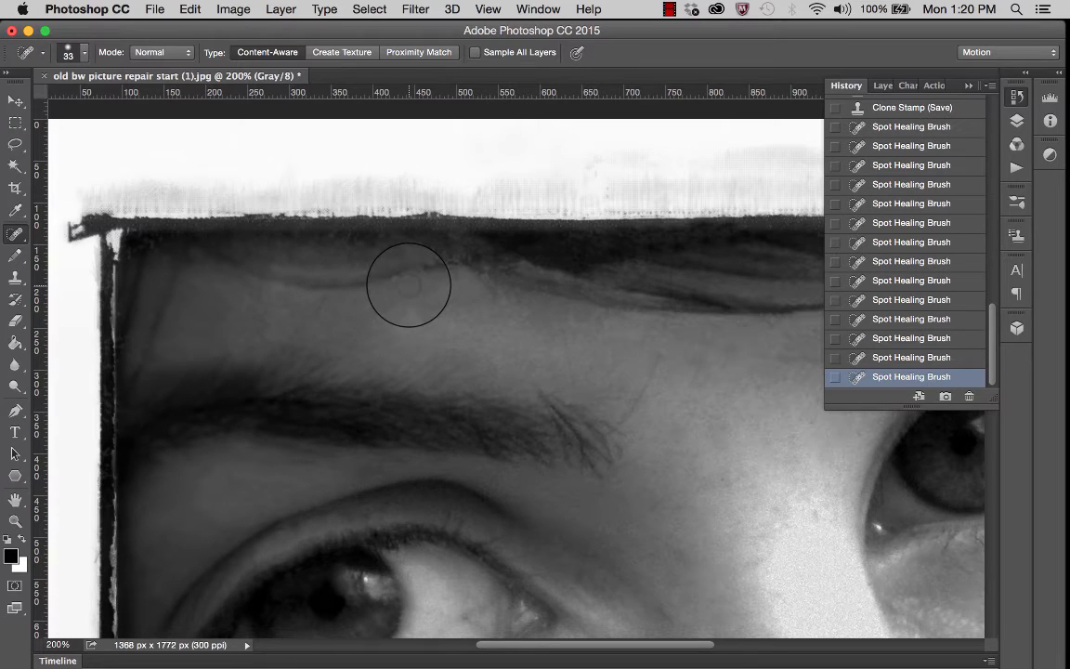
# With the 36 px Clone Stamp, cover the uneven patches in the dark hairline near the photo's upper-left corner
pyautogui.click(16, 275)
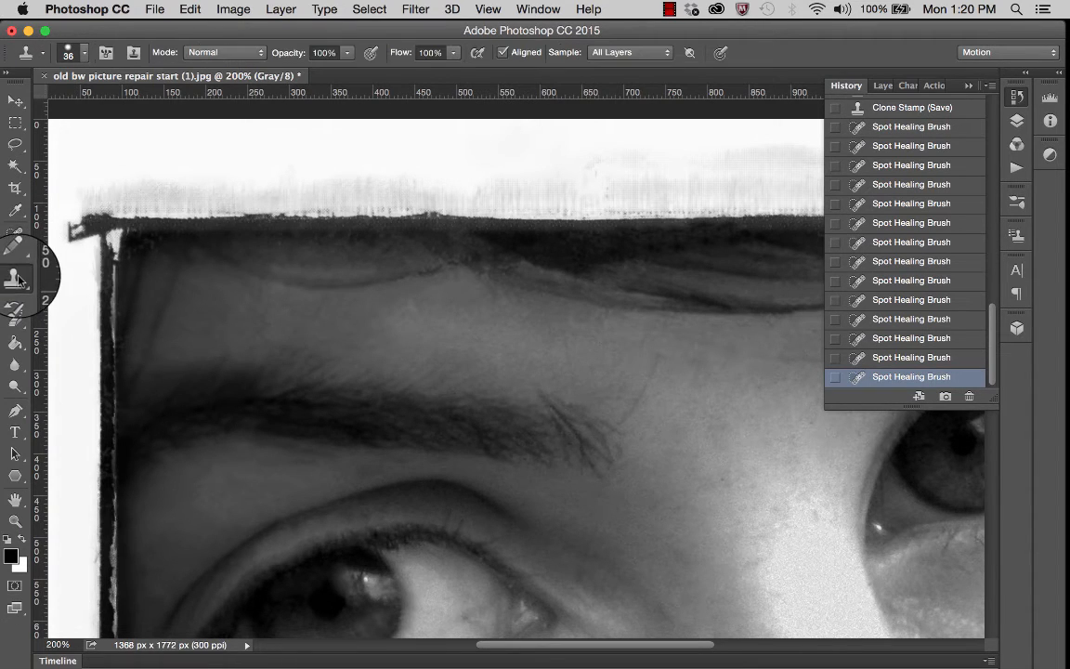
pyautogui.click(262, 238)
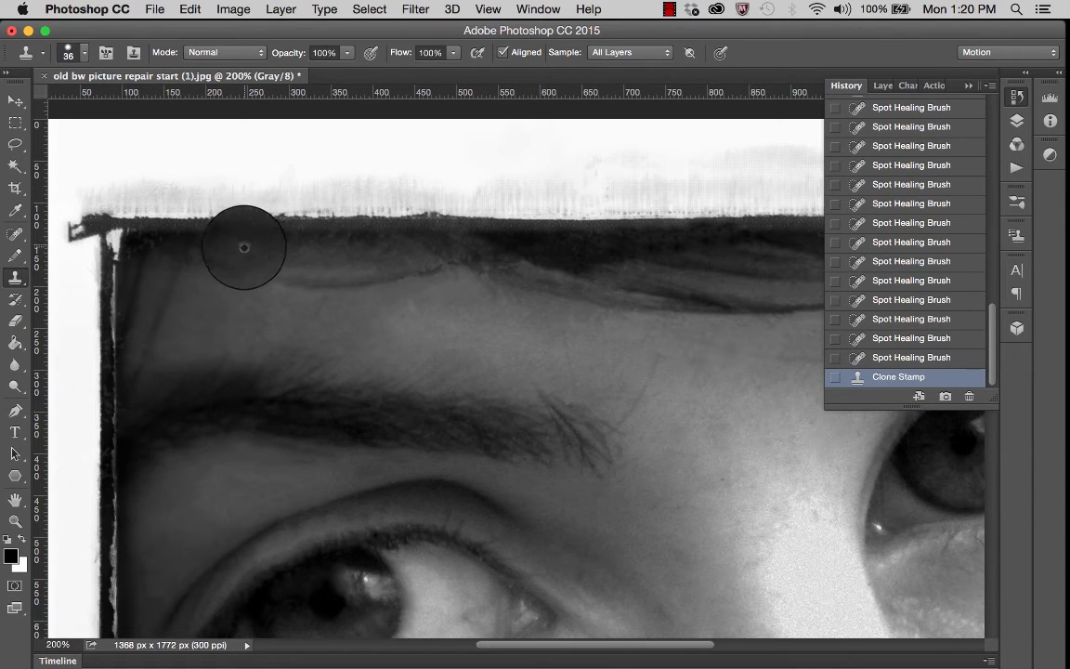
pyautogui.moveTo(262, 238); pyautogui.dragTo(278, 236)
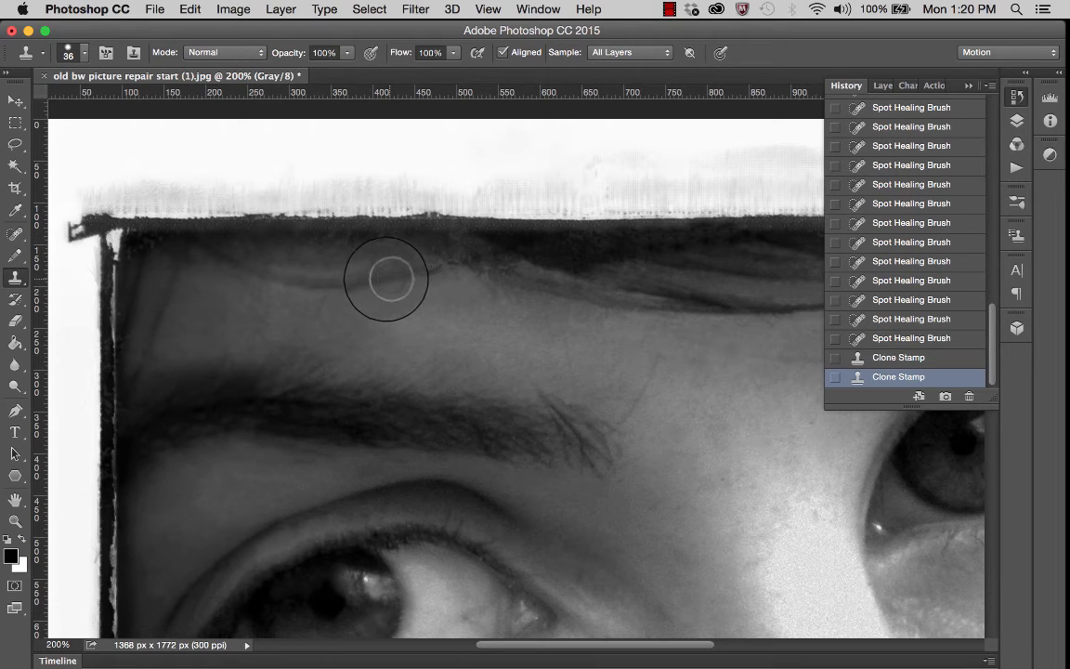
# Use the 33 px Spot Healing Brush on the blemishes where the hair strands meet above the inner eyebrow
pyautogui.click(15, 232)
pyautogui.click(442, 270)
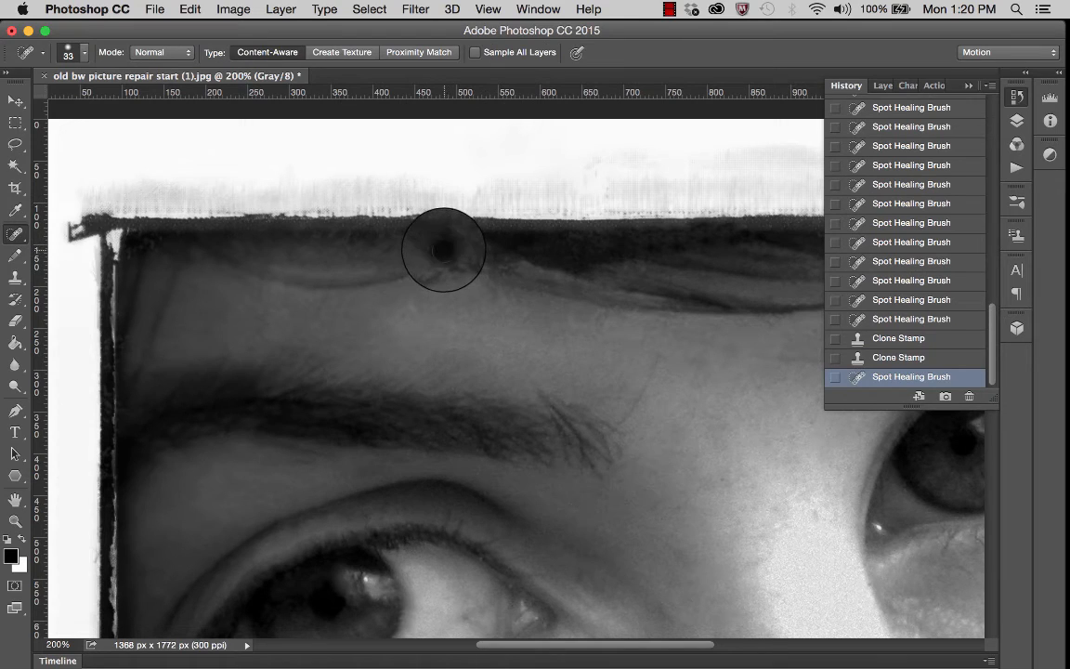
pyautogui.click(443, 249)
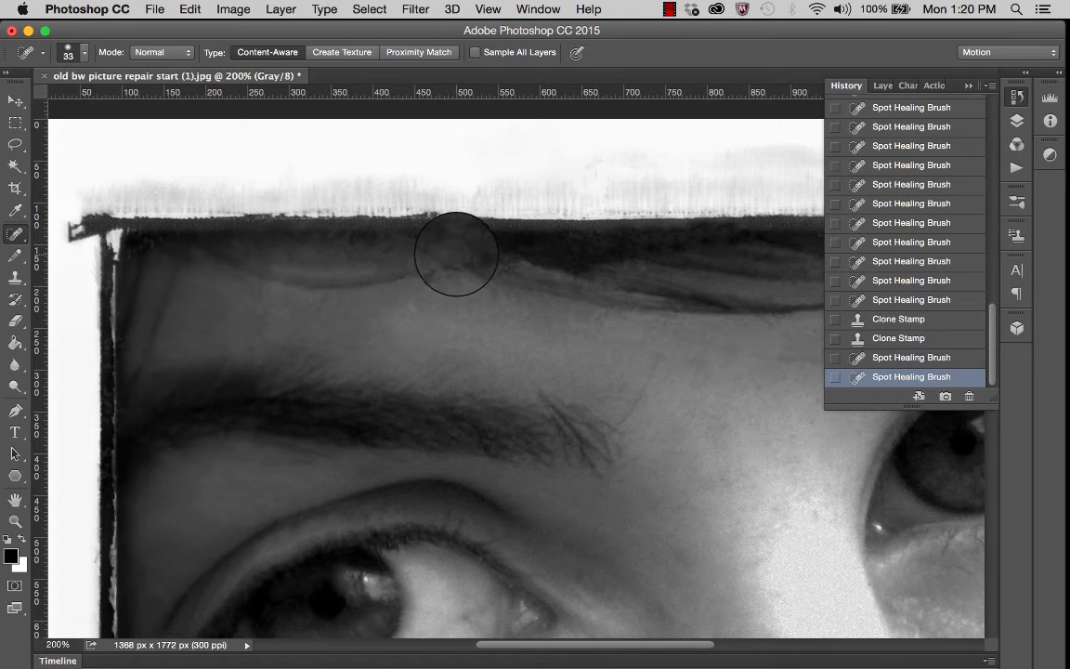
pyautogui.click(520, 288)
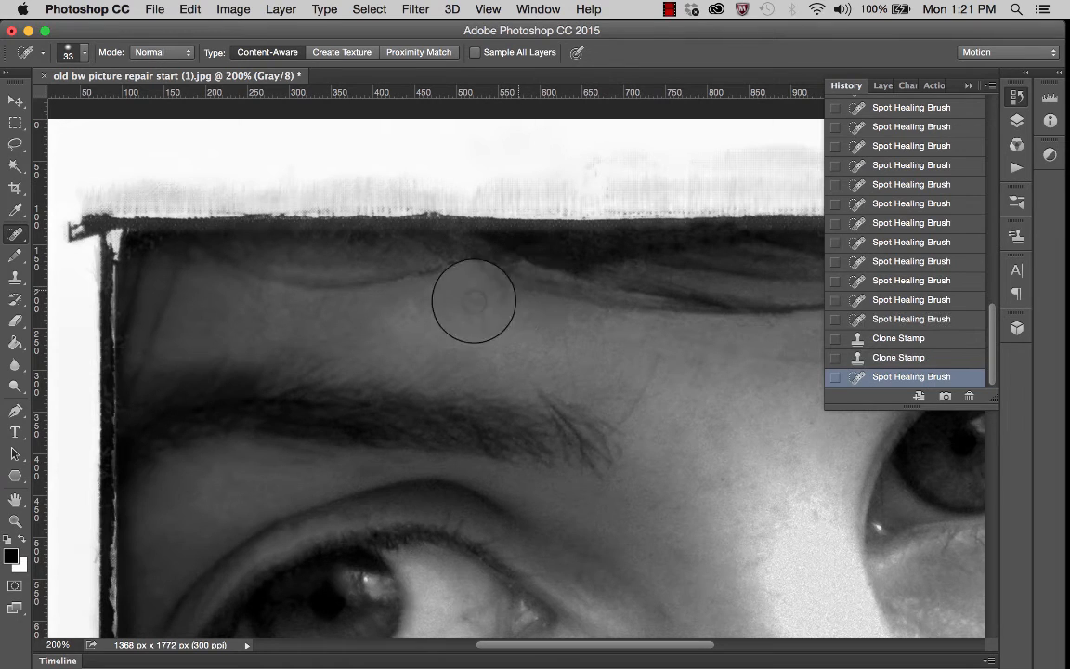
# Set the Clone Stamp to 19 px and clone dark hair over the flaw in the hairline where the strands meet
pyautogui.click(15, 276)
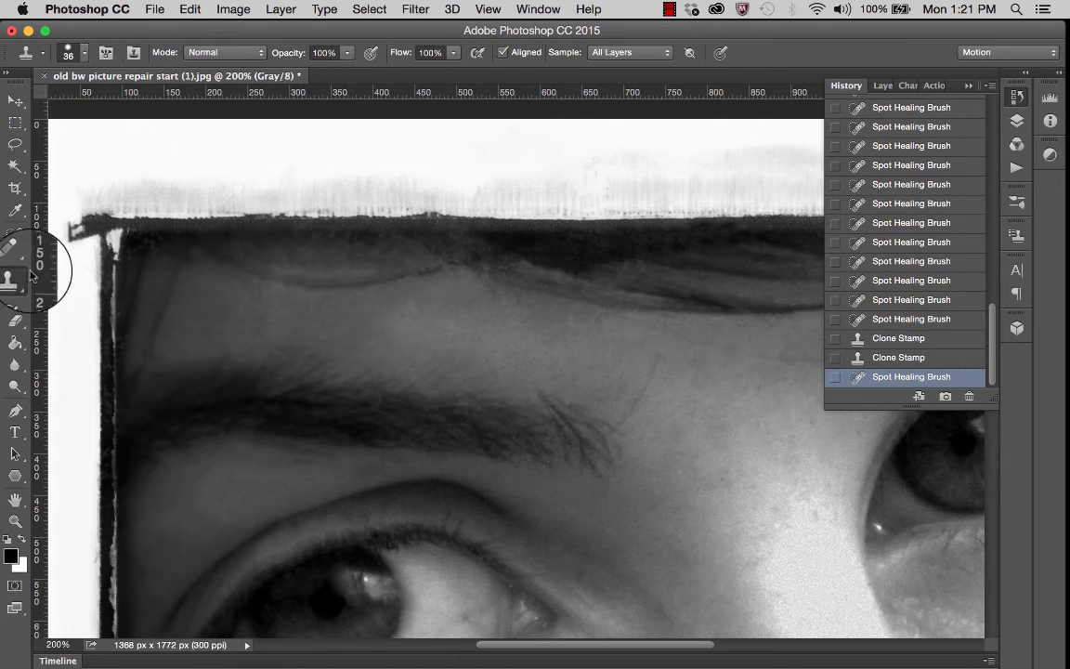
pyautogui.click(82, 53)
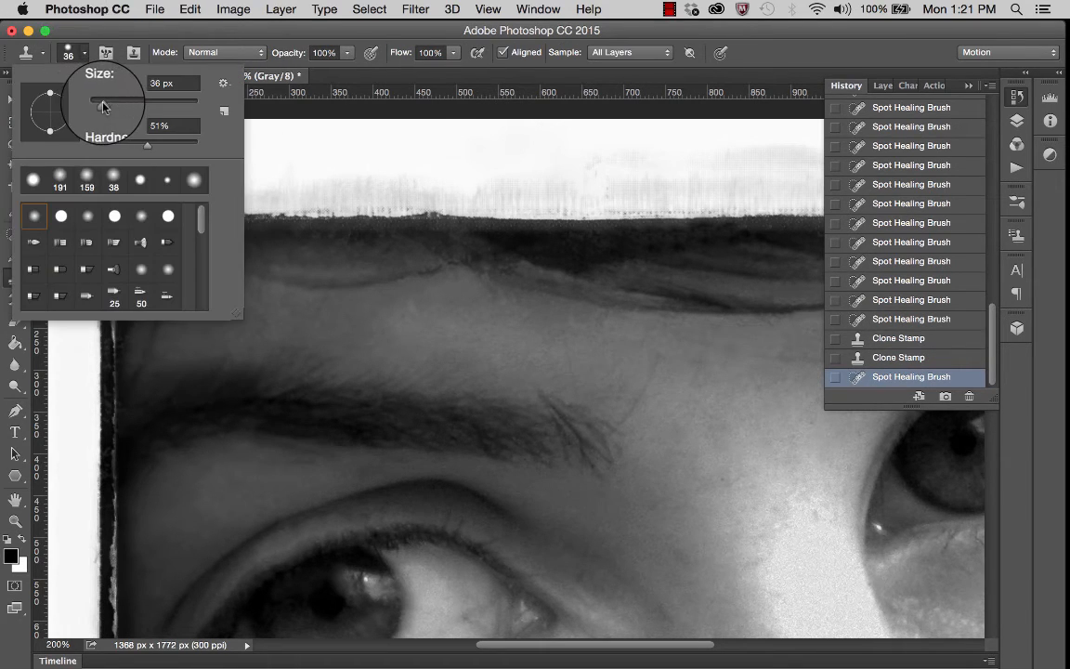
pyautogui.moveTo(105, 103); pyautogui.dragTo(102, 103)
pyautogui.press('Return')
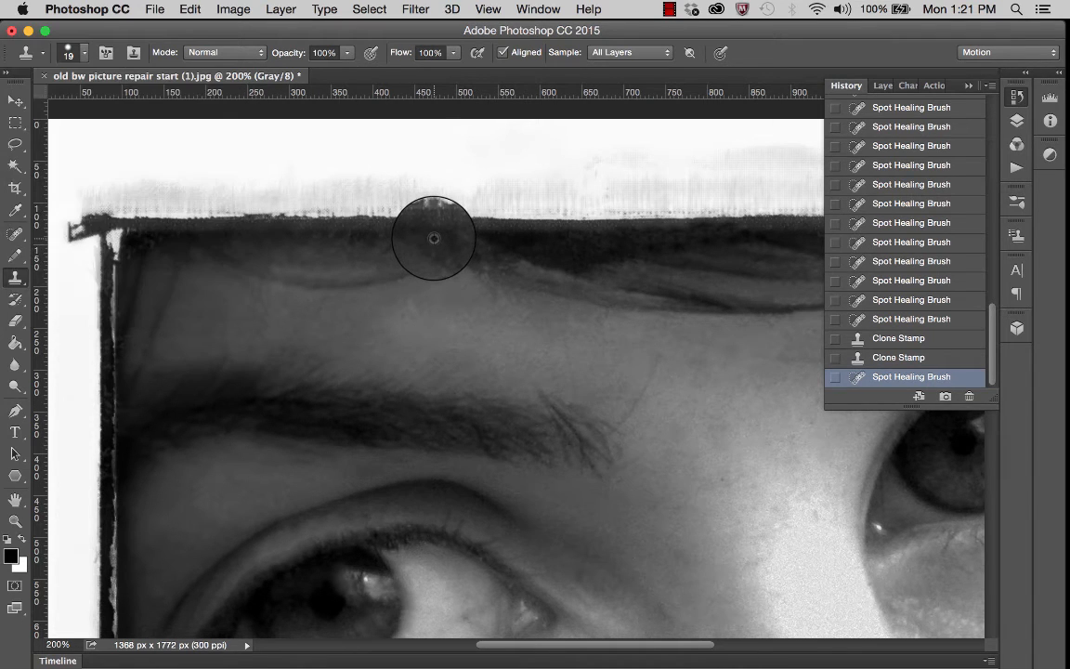
pyautogui.click(434, 243)
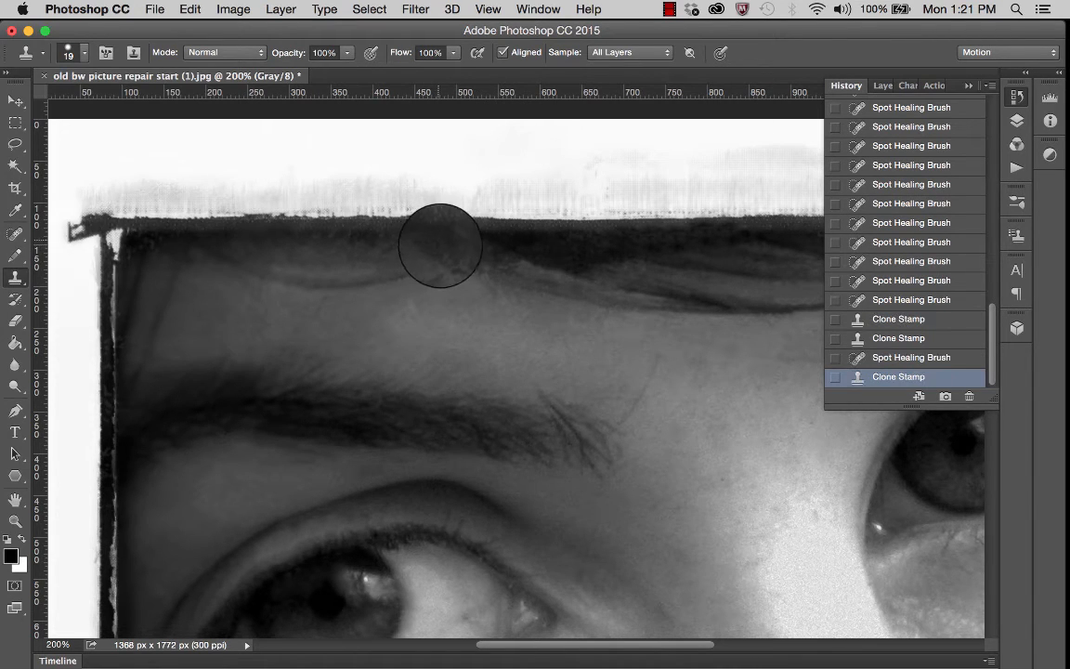
# Clone dark hair over the remaining uneven patches in the hairline where the strands meet above the inner eyebrow
pyautogui.click(445, 248)
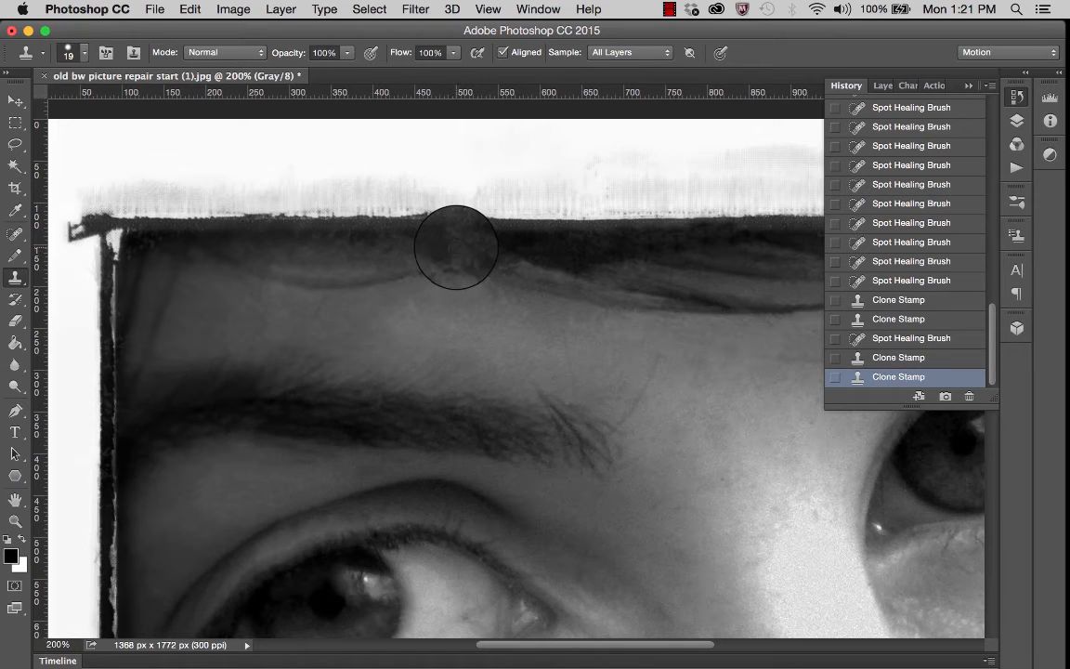
pyautogui.click(455, 247)
pyautogui.click(447, 247)
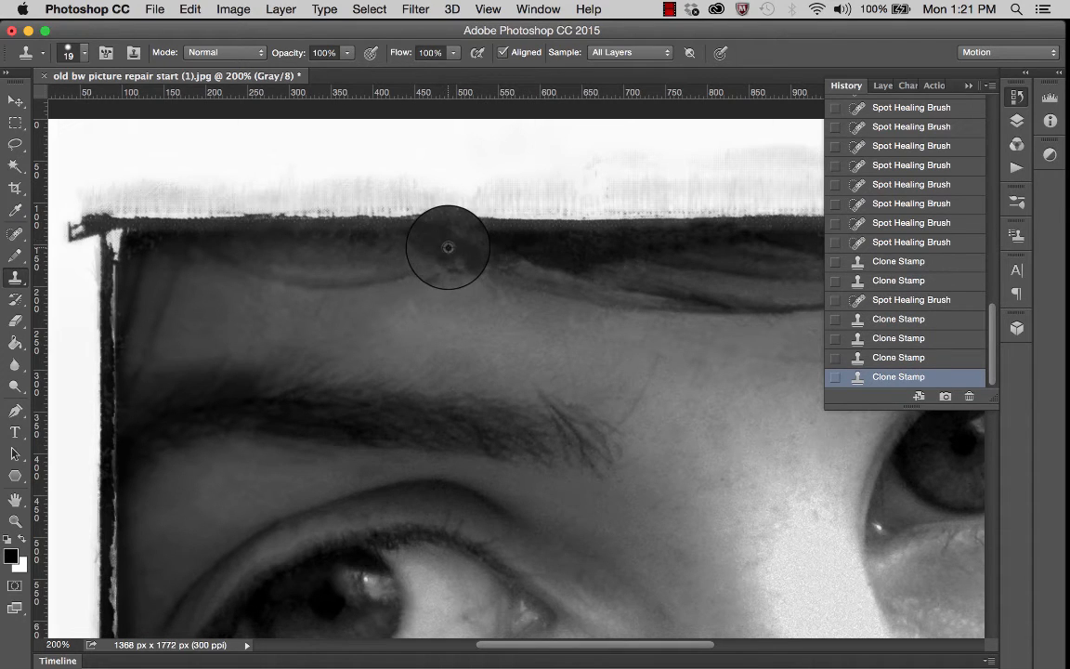
pyautogui.click(455, 252)
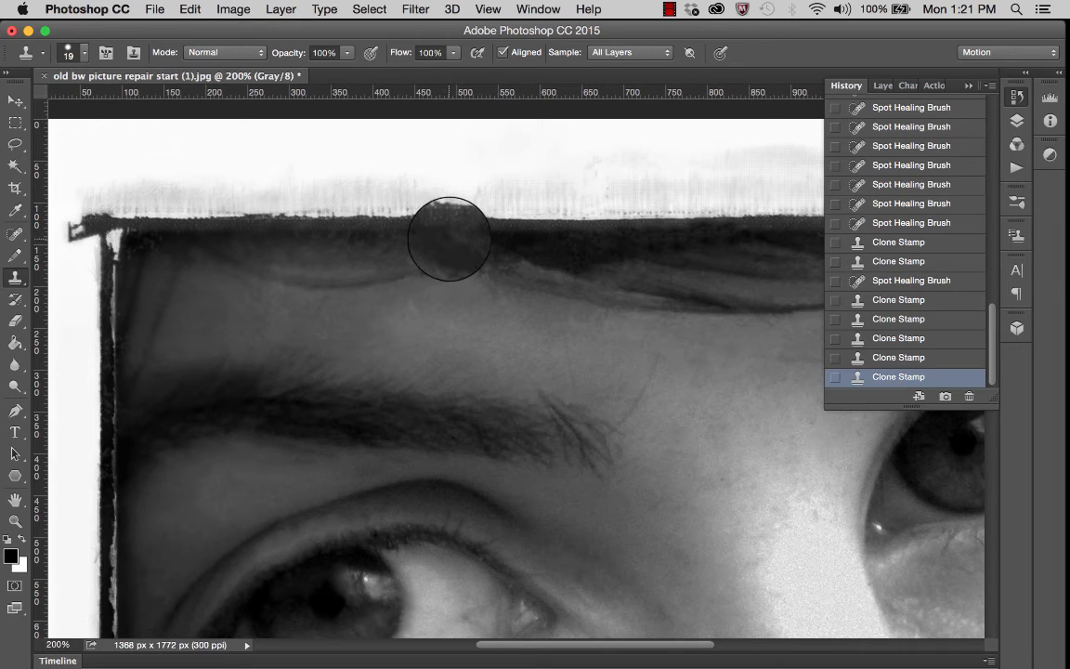
pyautogui.click(454, 239)
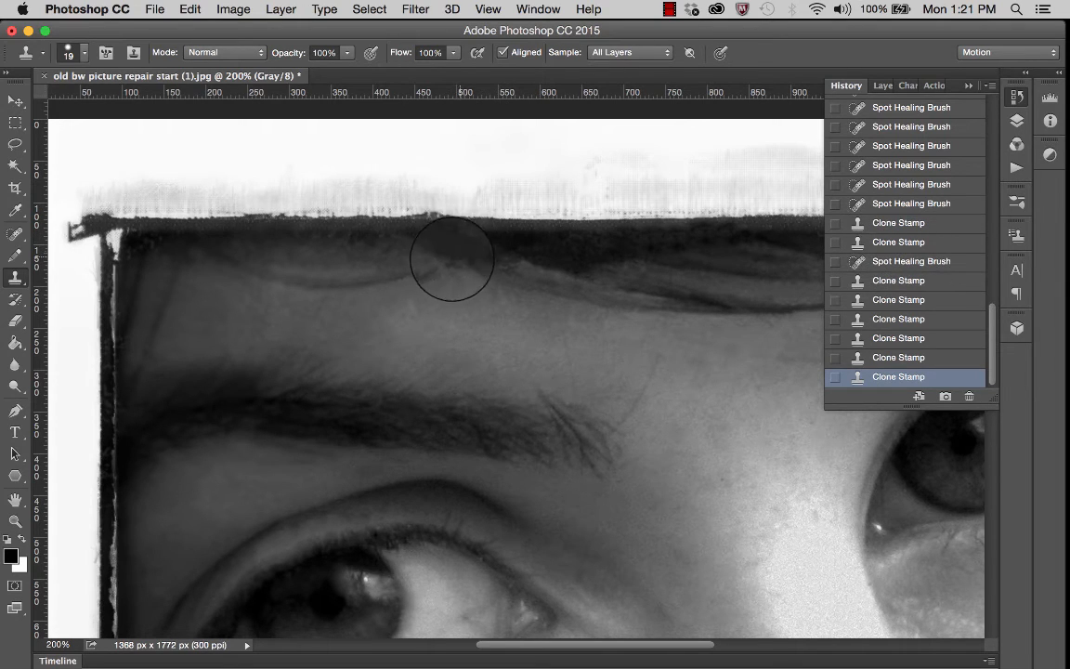
# Lower the Clone Stamp opacity to 42% and blend the cloned hair into the forehead where the strands meet
pyautogui.click(347, 53)
pyautogui.moveTo(350, 79); pyautogui.dragTo(303, 79)
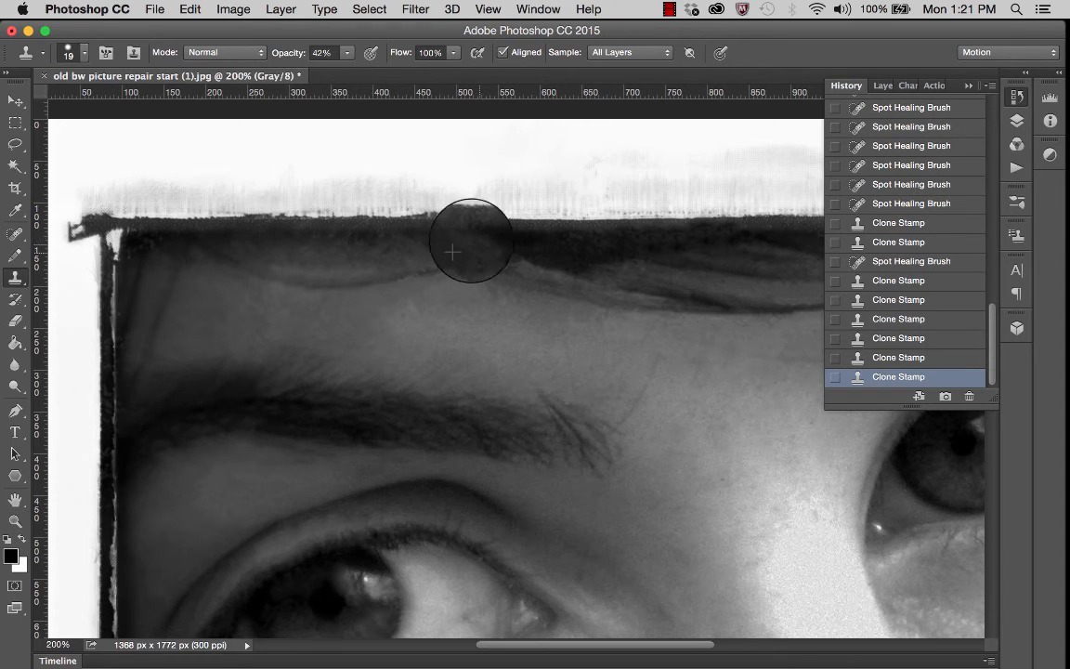
pyautogui.click(476, 251)
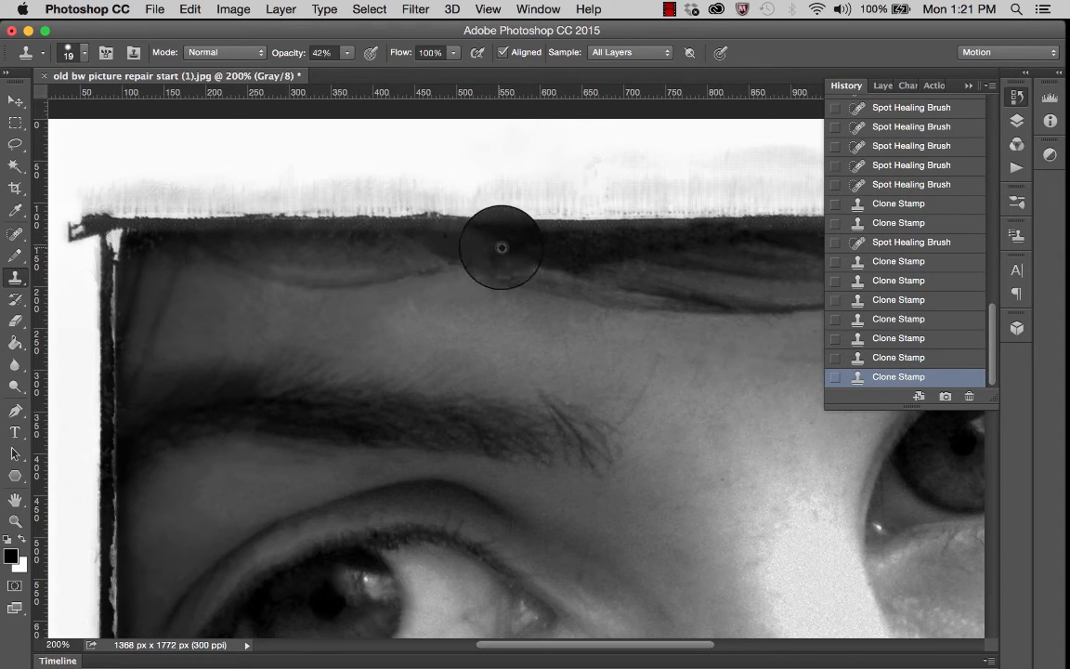
pyautogui.click(470, 254)
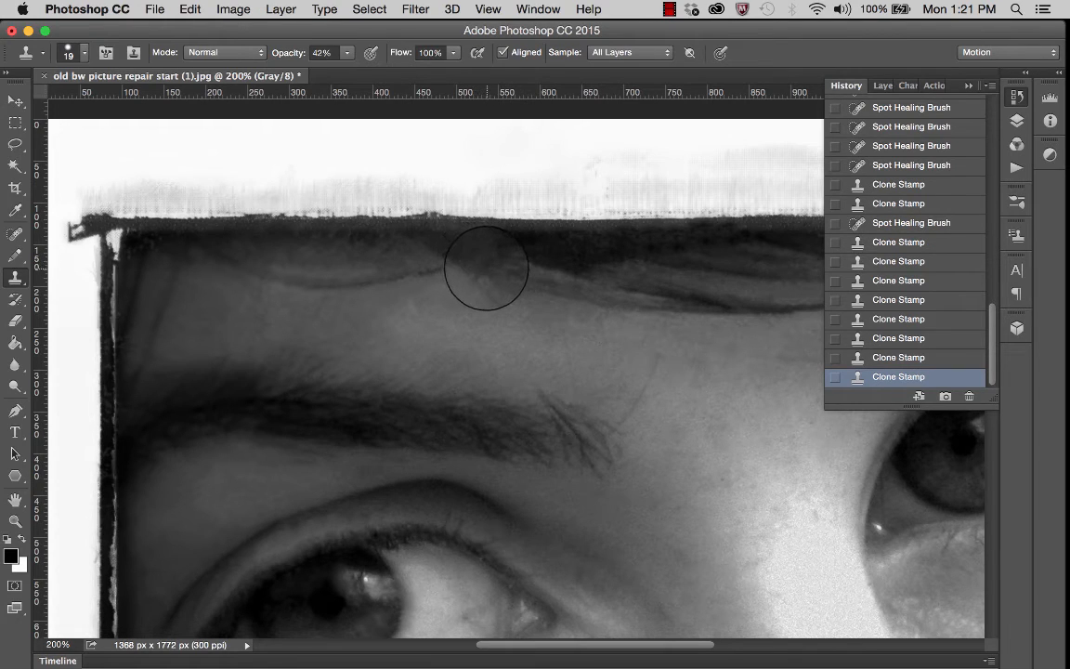
pyautogui.click(505, 272)
pyautogui.click(490, 265)
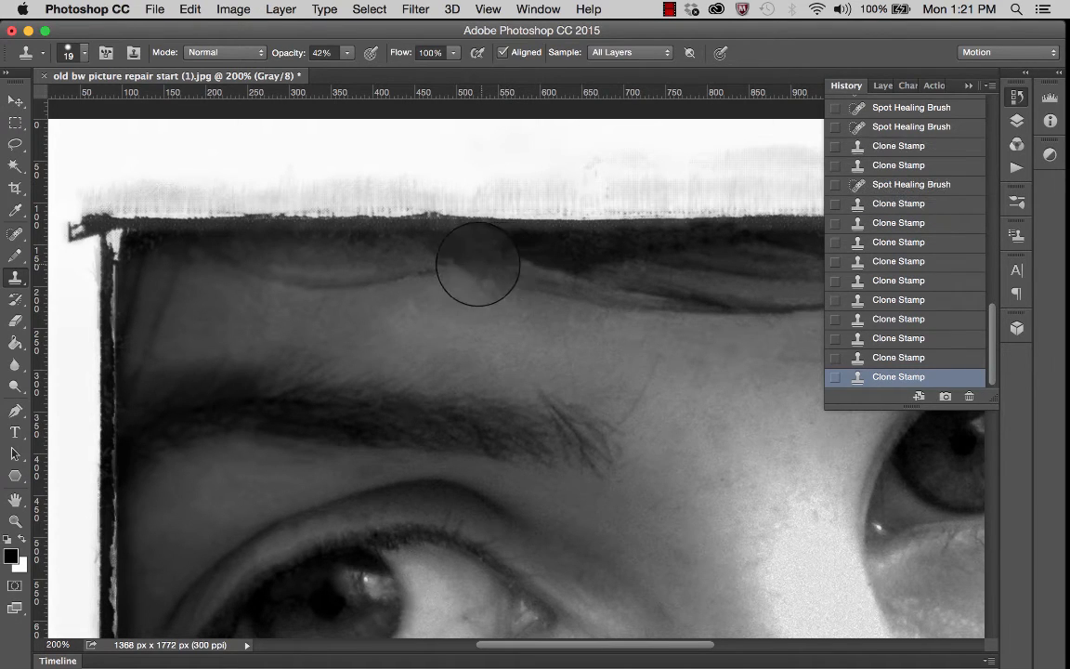
pyautogui.click(451, 258)
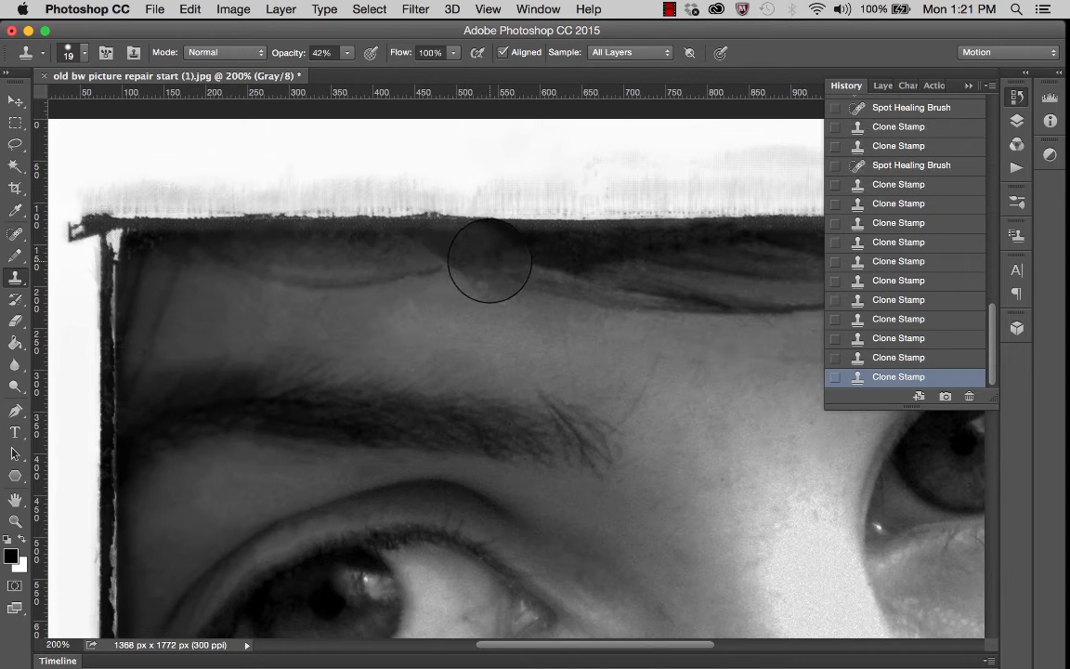
pyautogui.keyDown('alt'); pyautogui.click(454, 252); pyautogui.keyUp('alt')
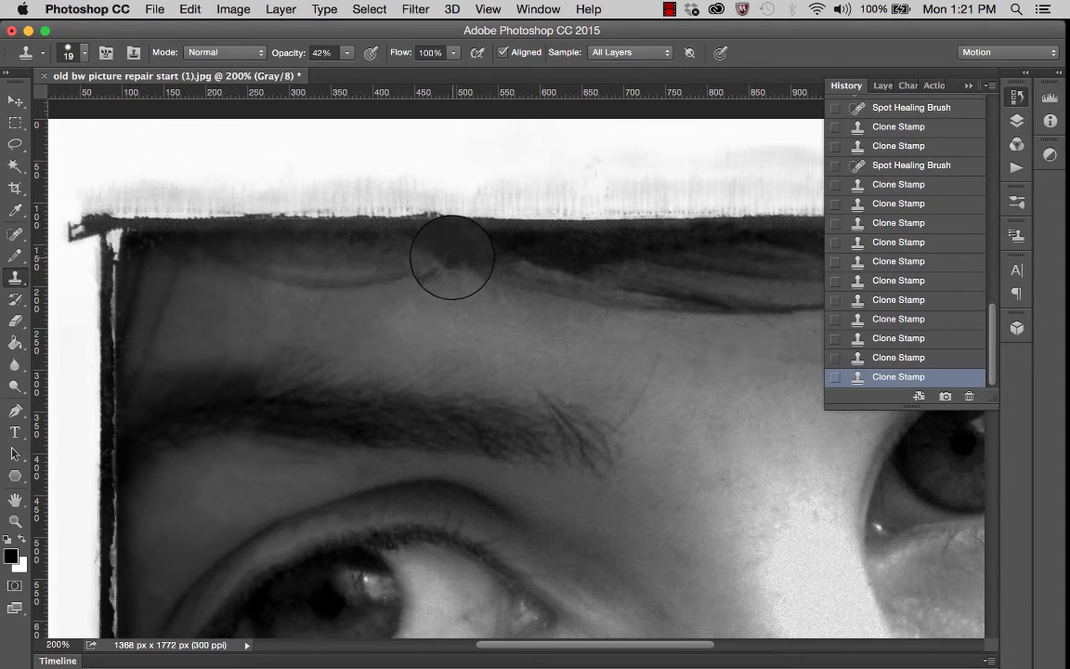
pyautogui.click(452, 261)
pyautogui.moveTo(449, 264)
pyautogui.mouseDown()
pyautogui.moveTo(454, 248)
pyautogui.moveTo(451, 262)
pyautogui.mouseUp()
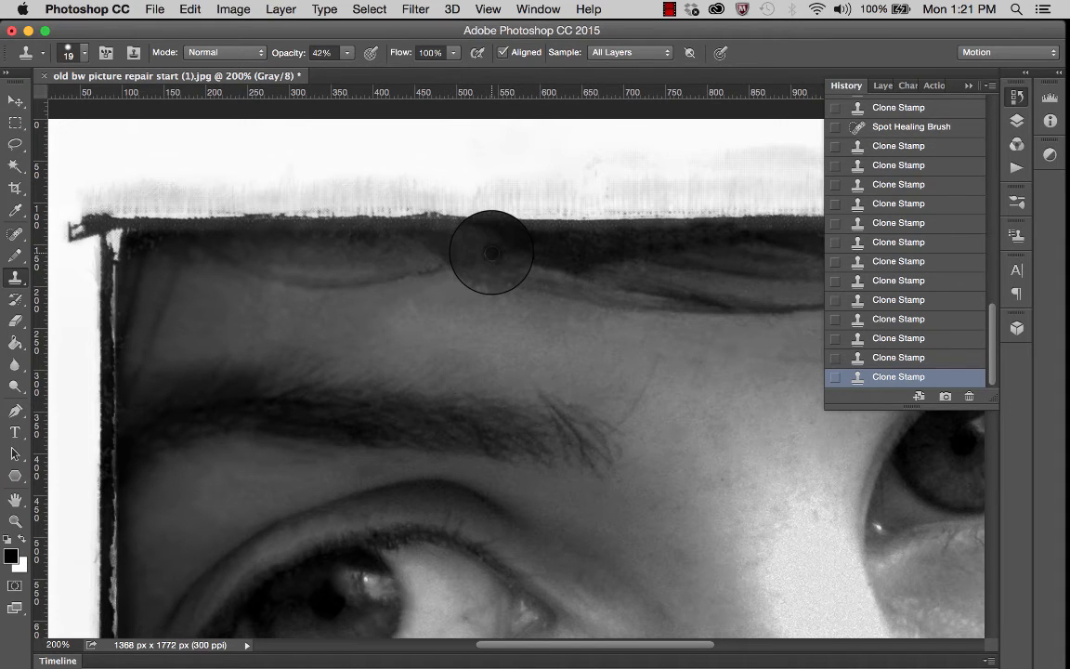
# Smooth the rough strand edge at the hairline junction with the 33 px Spot Healing Brush and the 19 px Clone Stamp at 42% opacity
pyautogui.hscroll(-3, 402, 248)
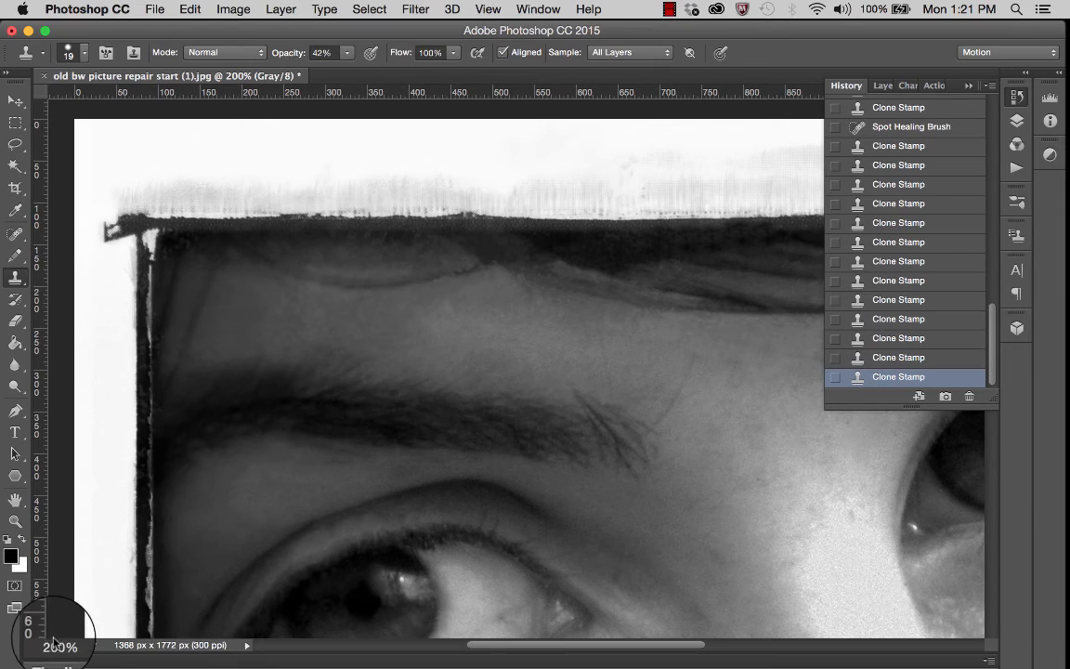
pyautogui.write('1')
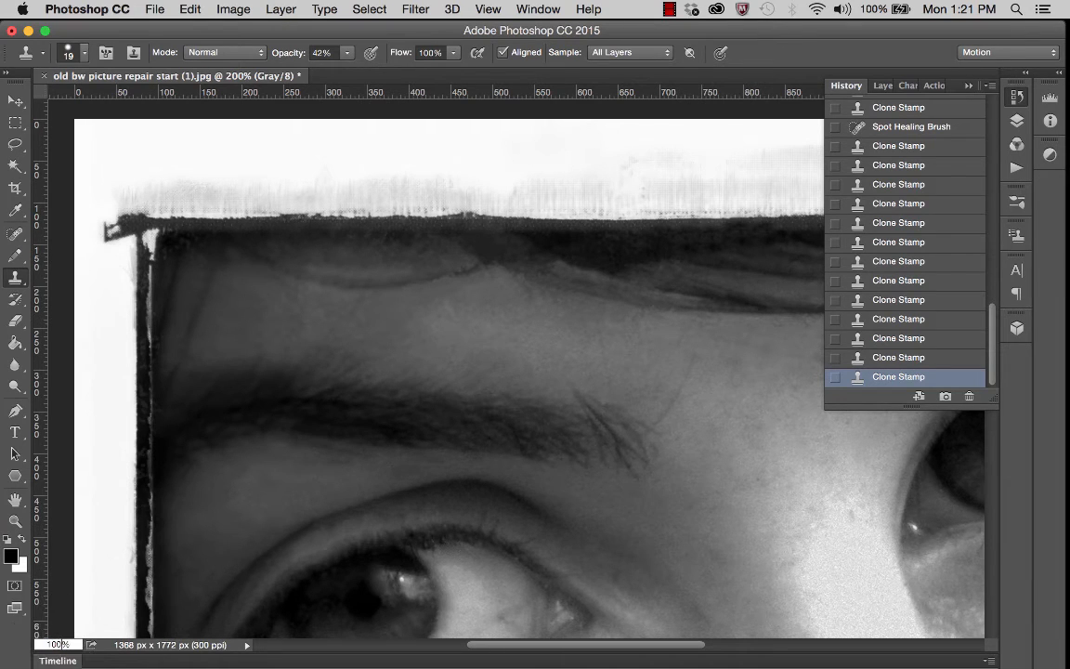
pyautogui.press('Return')
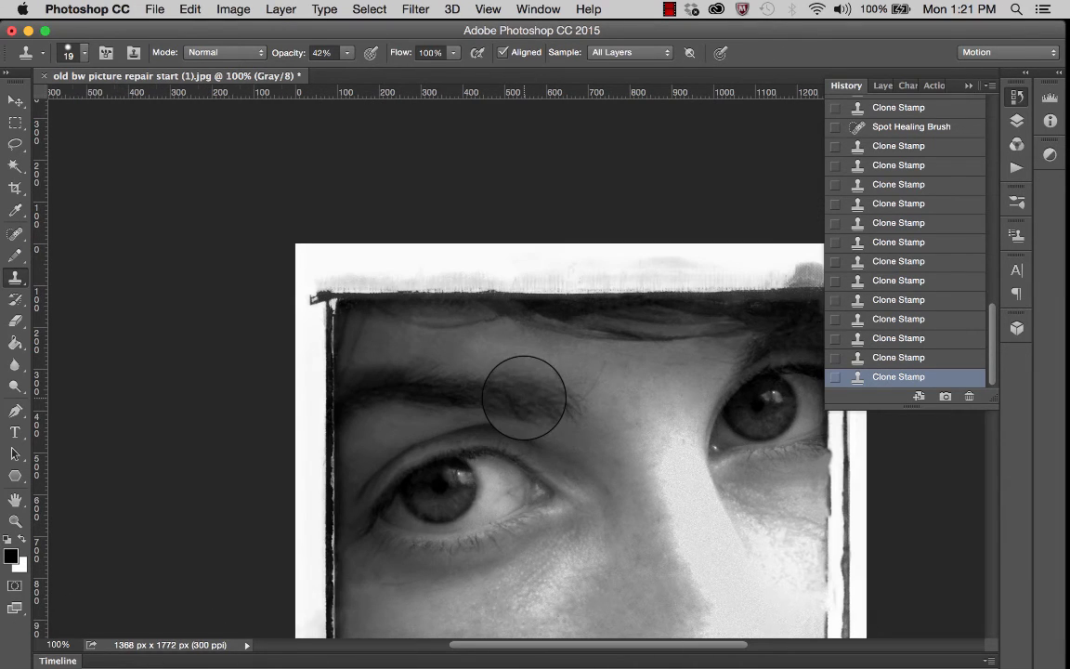
pyautogui.hscroll(3, 523, 397)
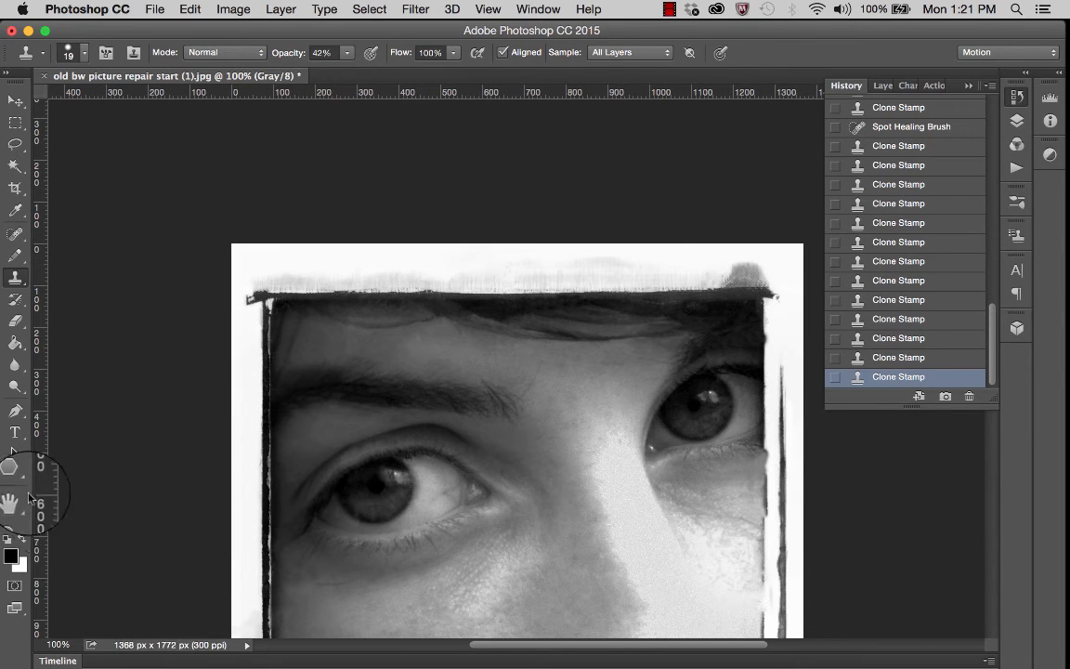
pyautogui.click(15, 519)
pyautogui.click(482, 337)
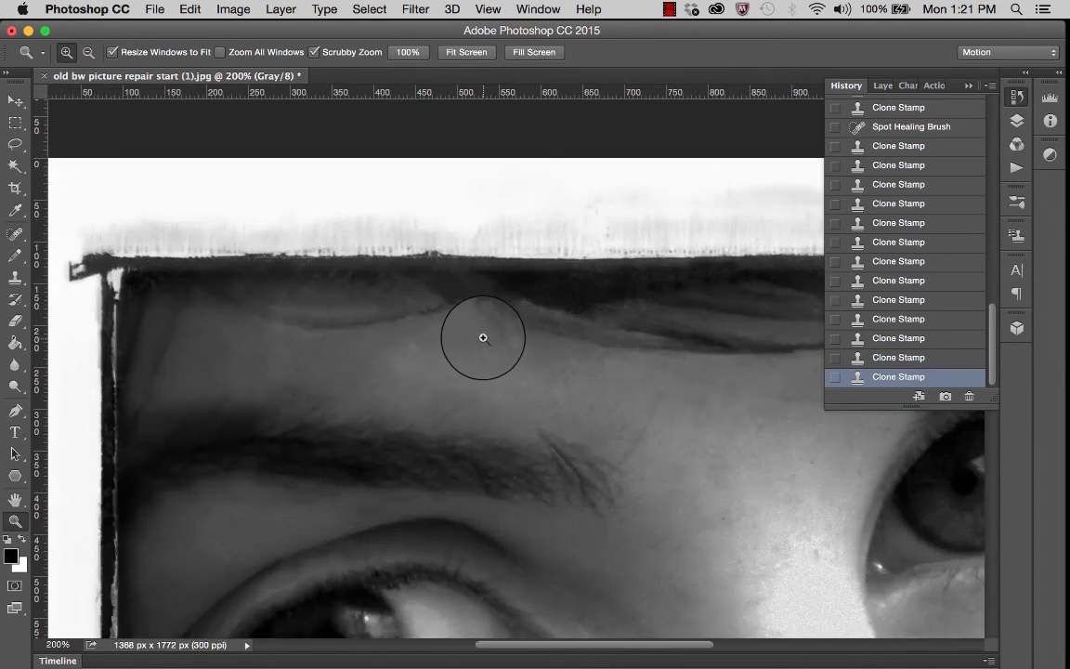
pyautogui.click(483, 335)
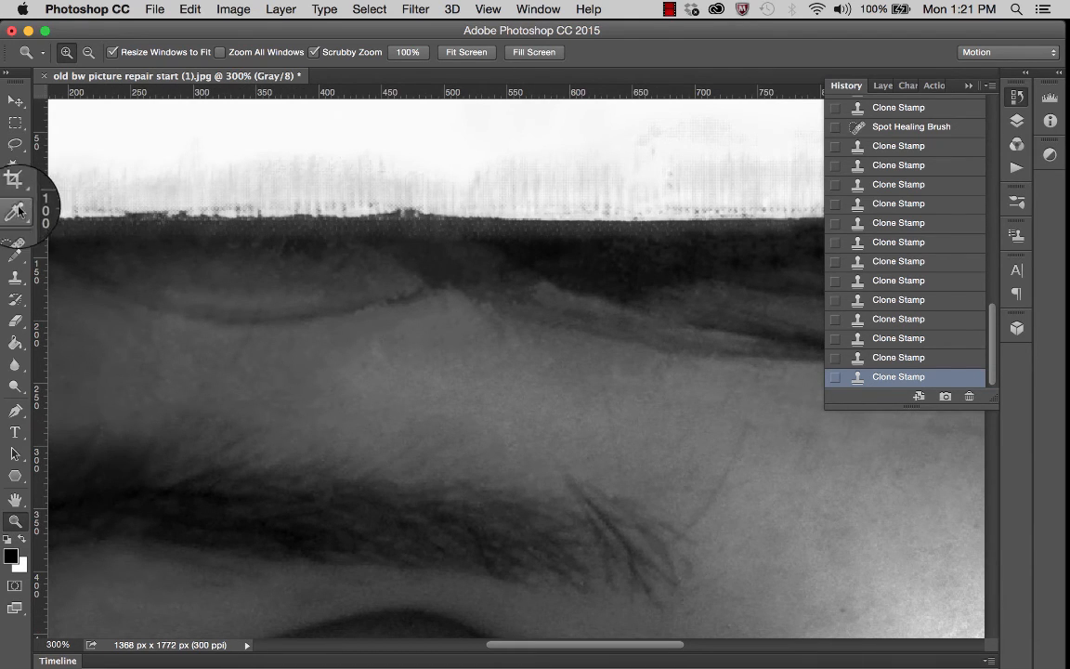
pyautogui.click(15, 234)
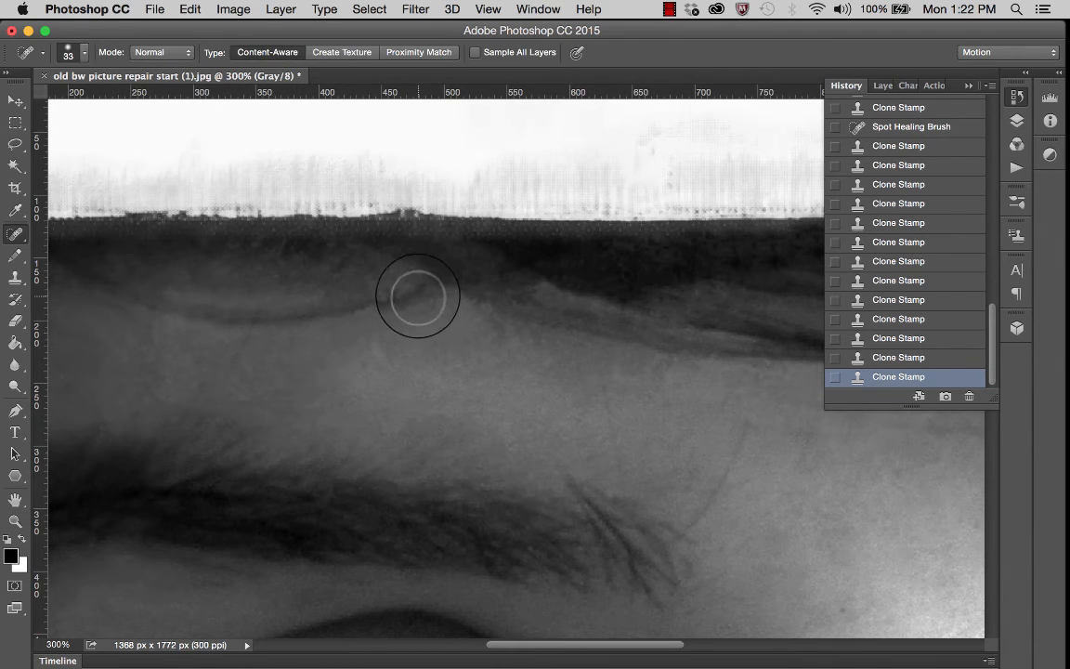
pyautogui.click(416, 295)
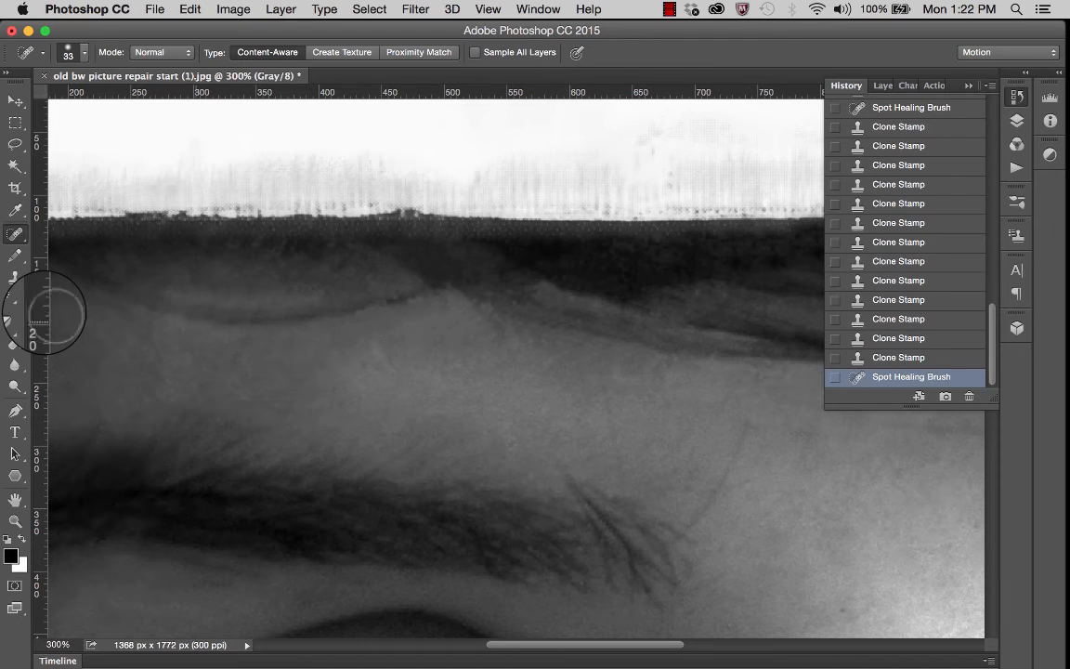
pyautogui.click(15, 277)
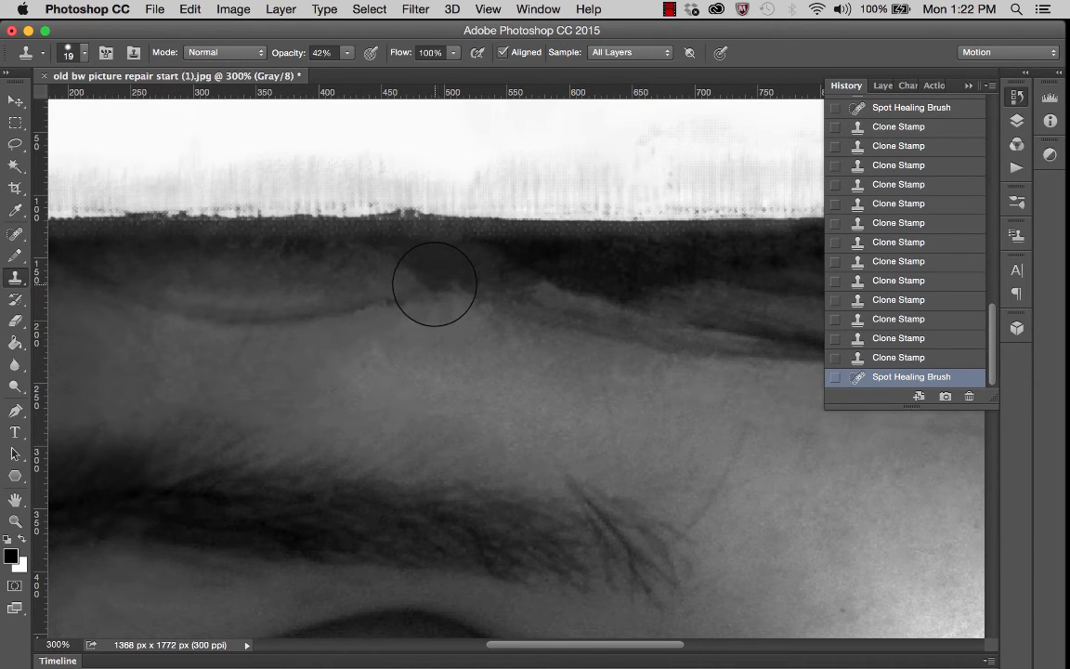
pyautogui.moveTo(425, 287); pyautogui.dragTo(339, 306)
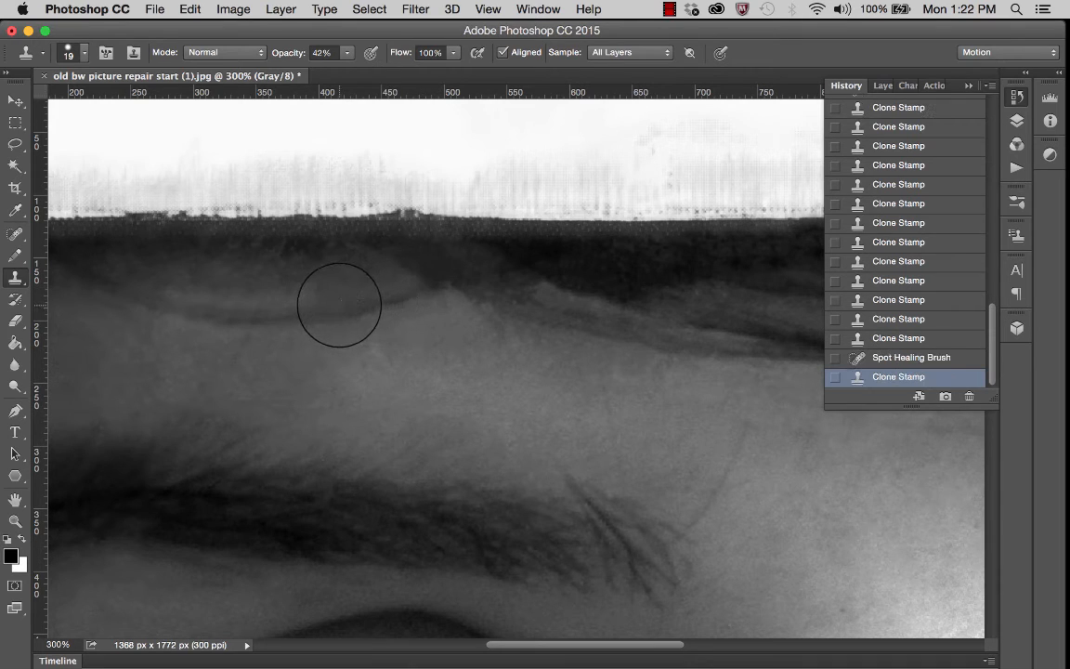
# Set the Clone Stamp opacity to 80% and cover the light specks in the dark hair just below the photo's upper border
pyautogui.hscroll(5, 529, 270)
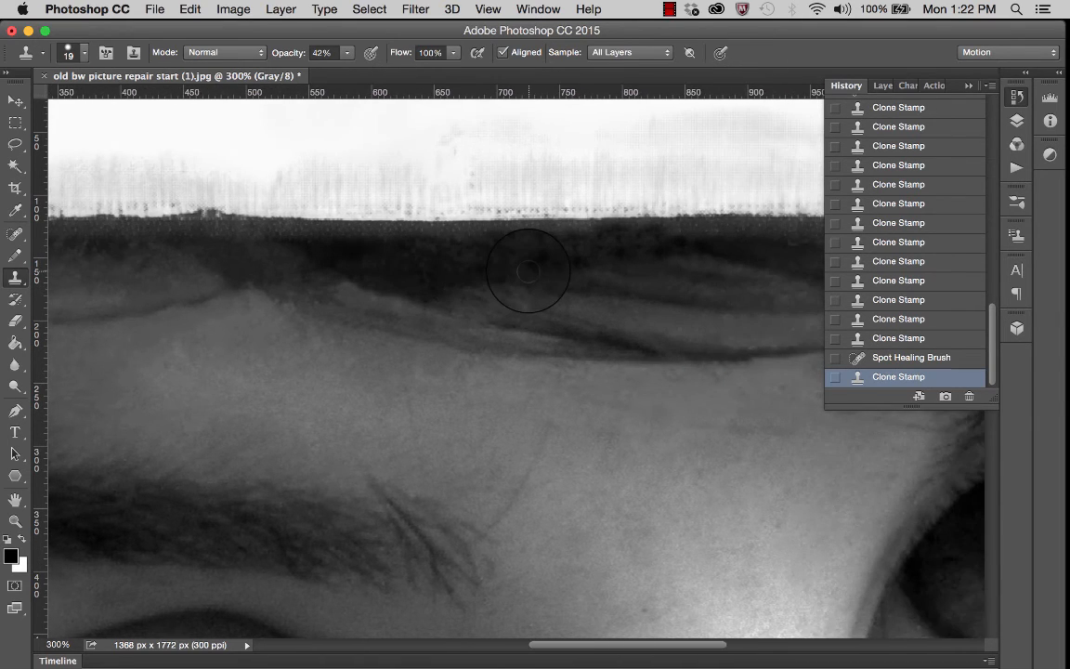
pyautogui.hscroll(5, 530, 270)
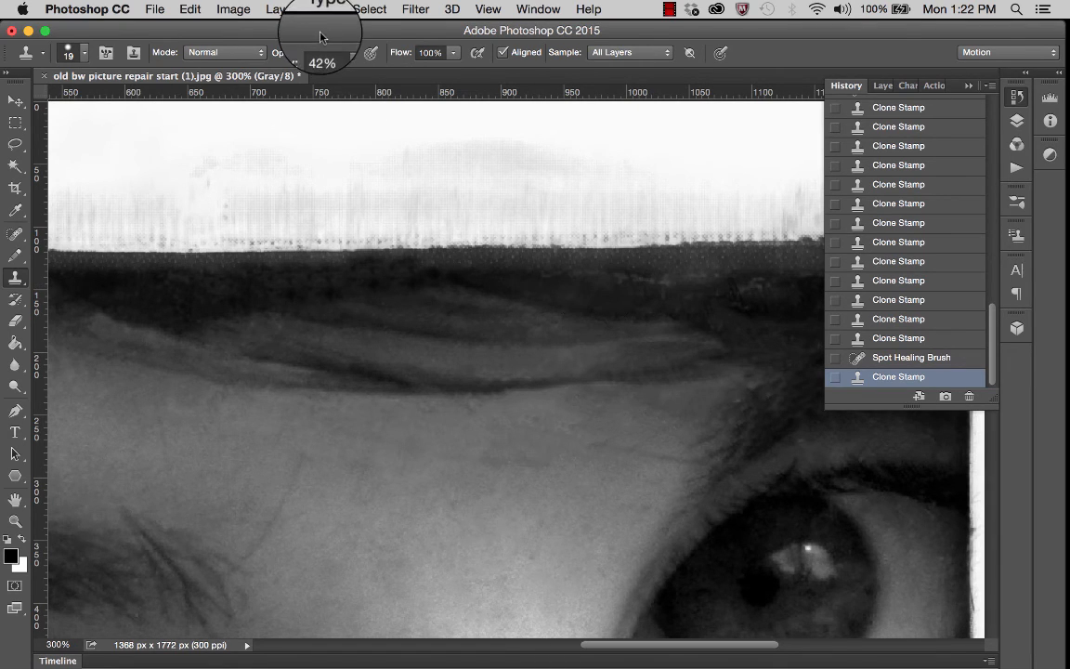
pyautogui.click(346, 52)
pyautogui.moveTo(352, 71); pyautogui.dragTo(380, 71)
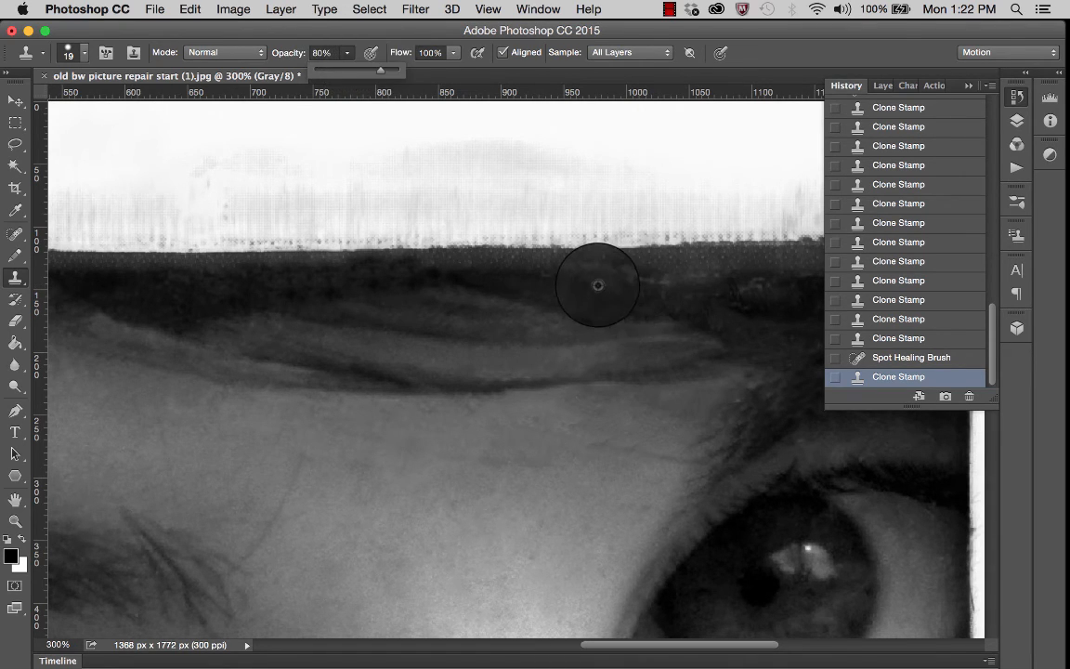
pyautogui.click(568, 269)
pyautogui.keyDown('alt'); pyautogui.click(622, 288); pyautogui.keyUp('alt')
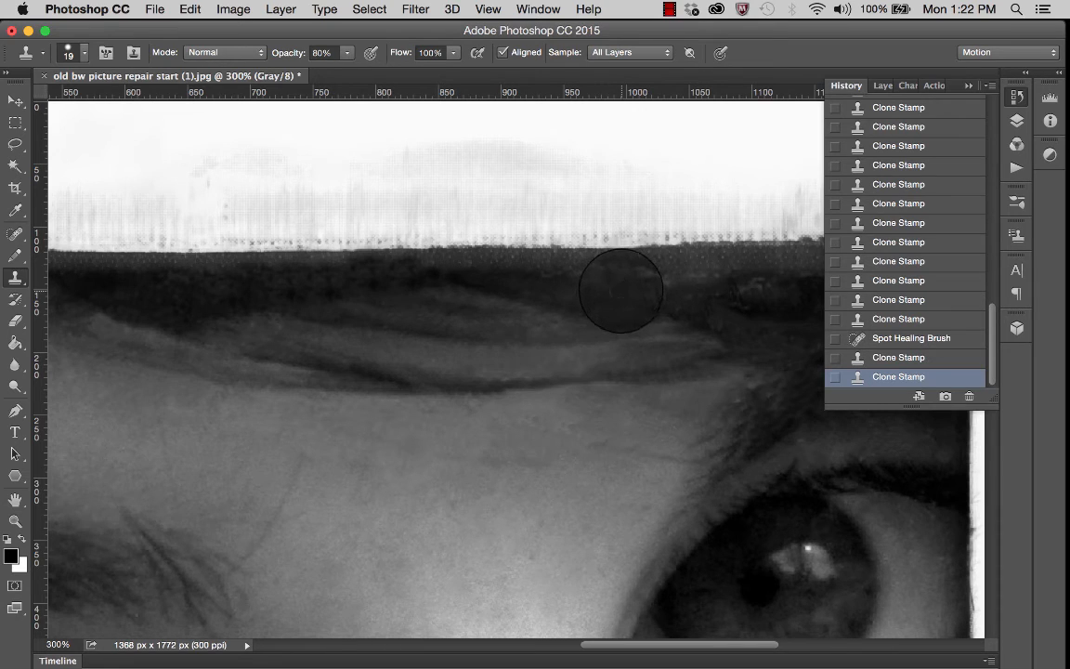
pyautogui.click(635, 279)
pyautogui.keyDown('alt'); pyautogui.click(636, 289); pyautogui.keyUp('alt')
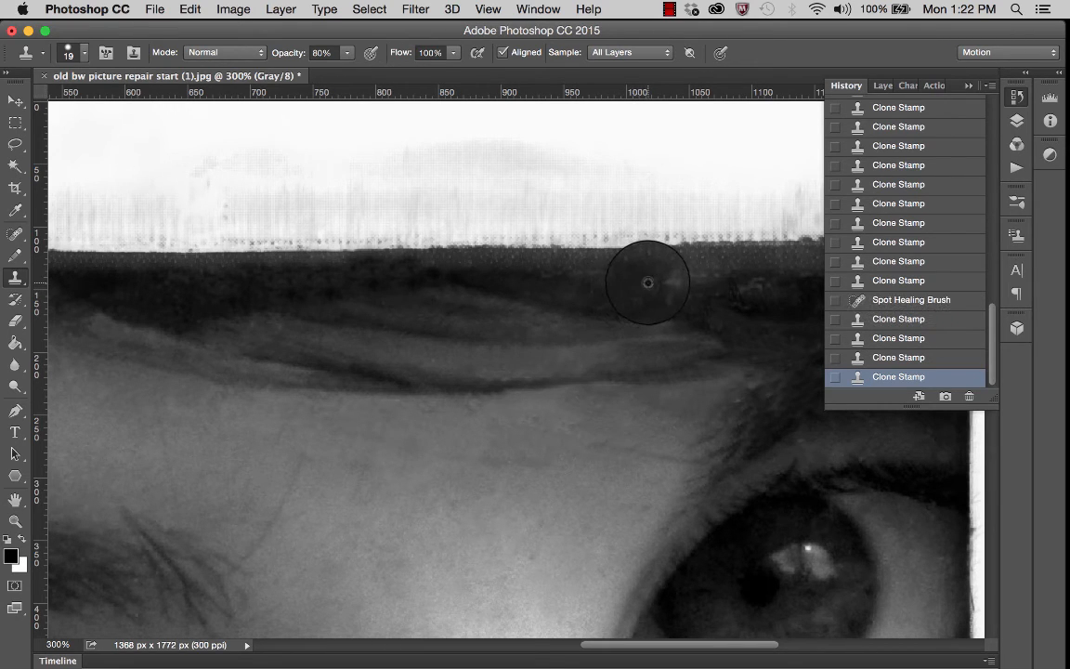
pyautogui.click(665, 283)
pyautogui.keyDown('alt'); pyautogui.click(628, 281); pyautogui.keyUp('alt')
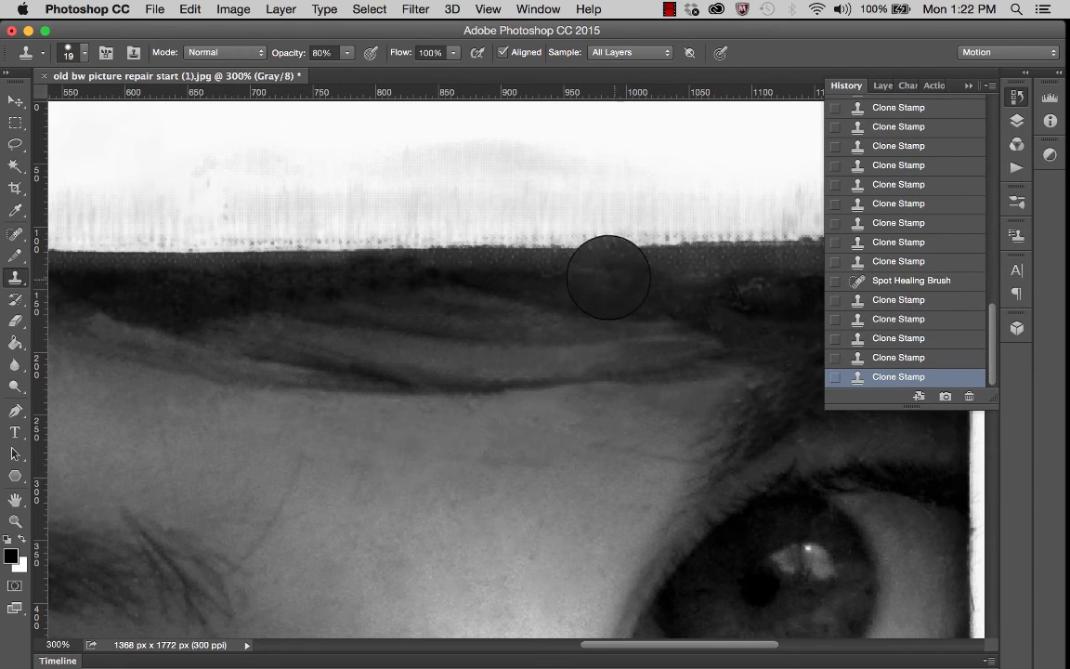
pyautogui.keyDown('alt'); pyautogui.click(600, 279); pyautogui.keyUp('alt')
pyautogui.click(582, 277)
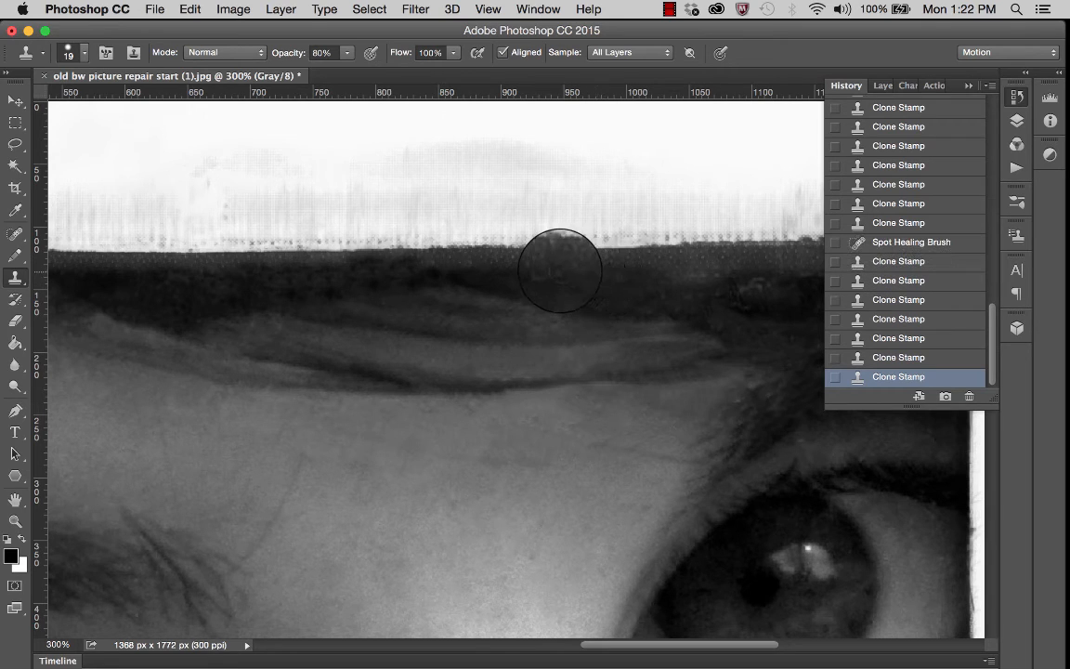
pyautogui.click(559, 270)
# Heal the leftover specks in the dark hair above the photo's right-hand eye with the 33 px Spot Healing Brush
pyautogui.hscroll(3, 716, 287)
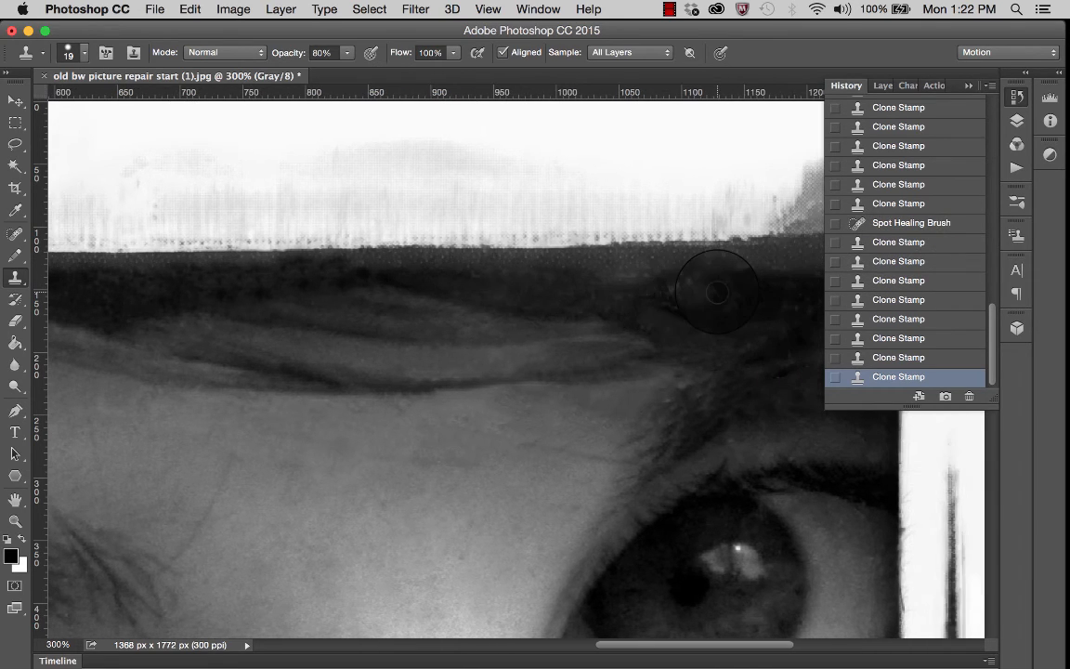
pyautogui.click(14, 234)
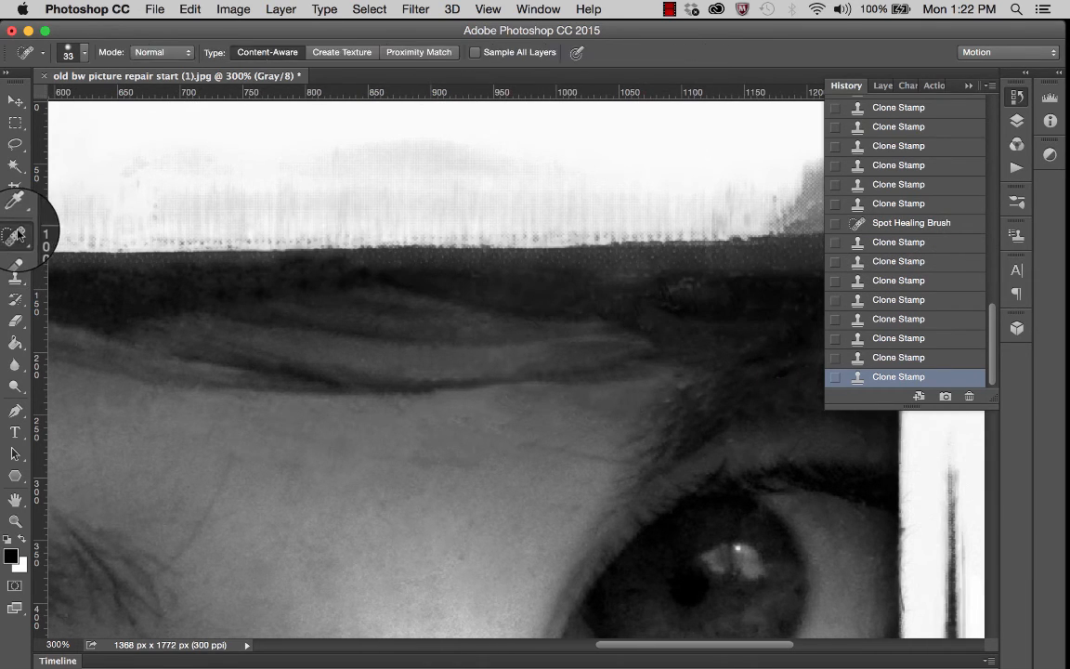
pyautogui.click(520, 277)
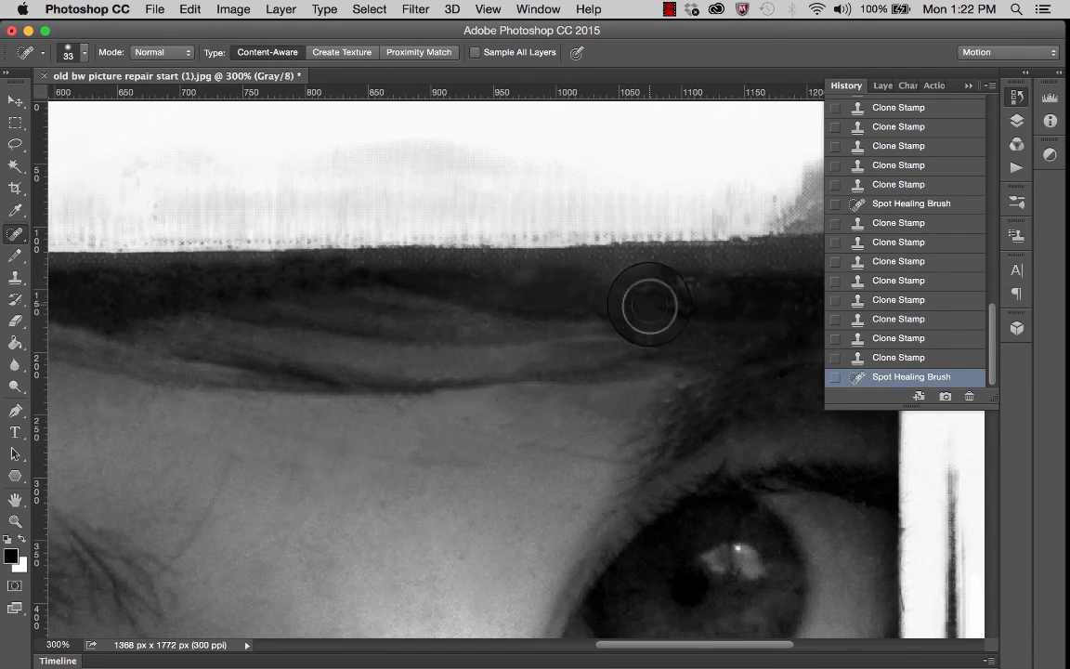
pyautogui.press('super+z')
pyautogui.click(522, 273)
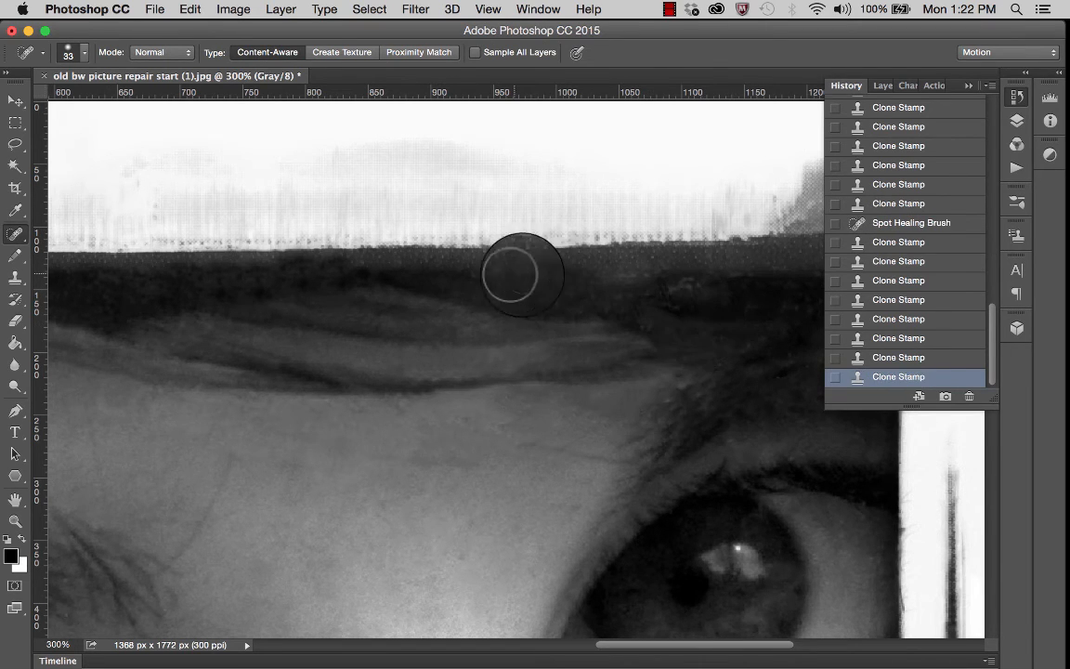
pyautogui.click(685, 295)
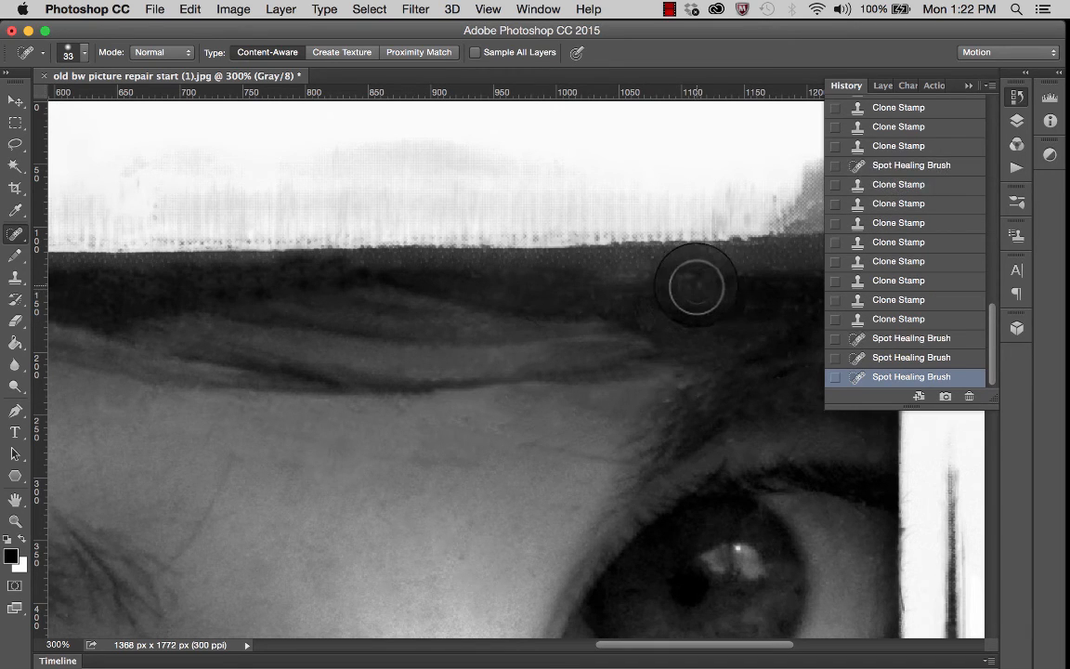
pyautogui.click(703, 294)
pyautogui.click(683, 281)
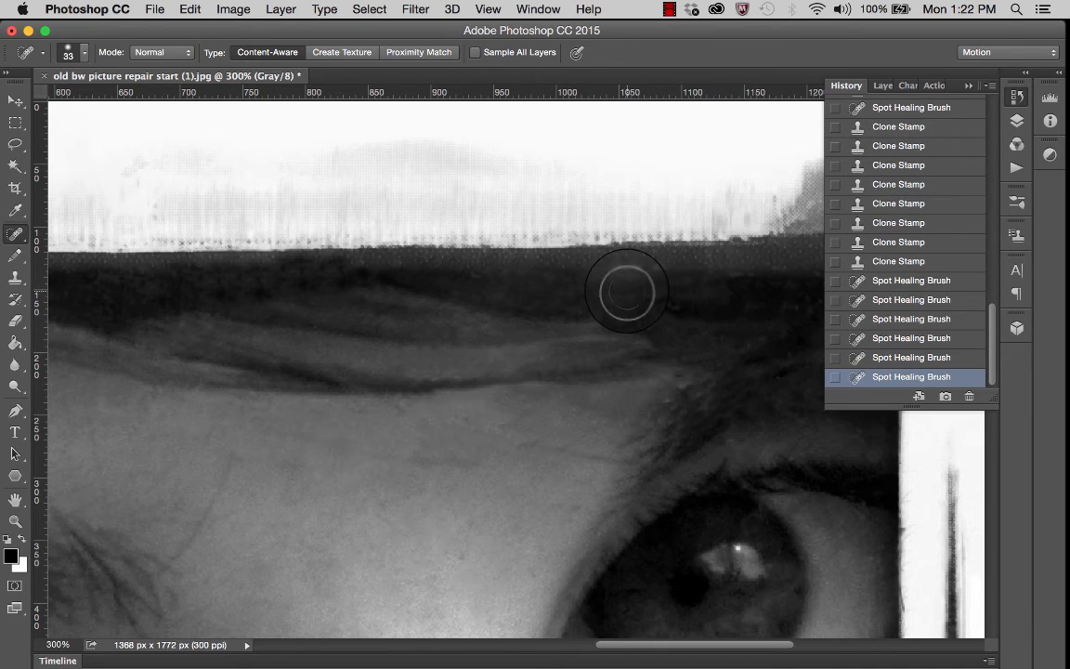
pyautogui.hscroll(5, 481, 285)
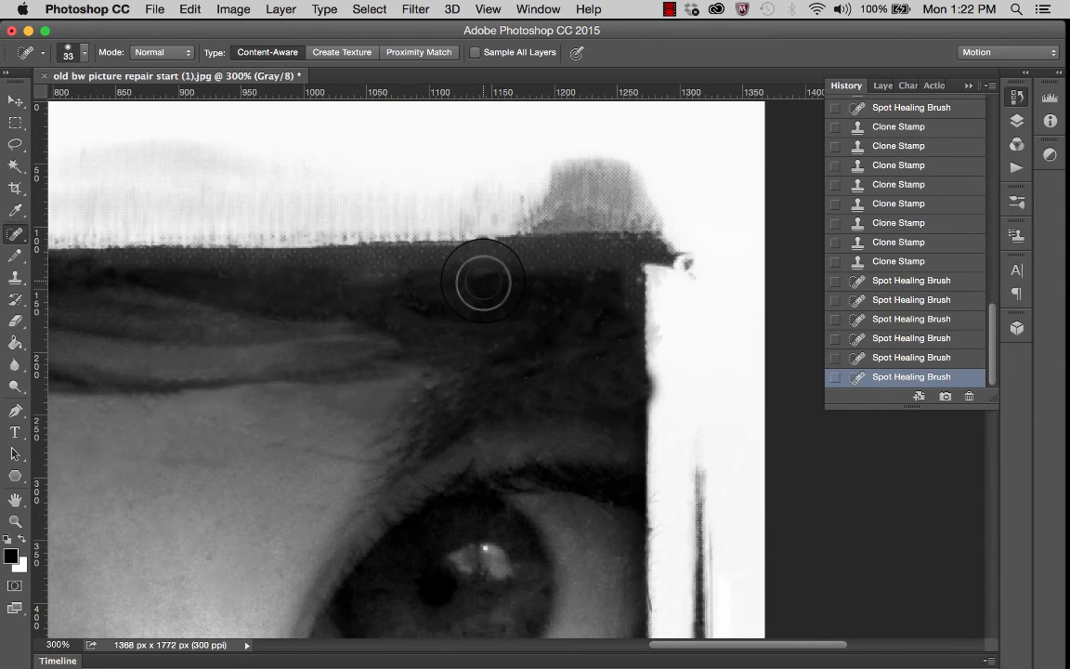
# Heal the white border damage inside the photo's upper-left corner with the 33 px Spot Healing Brush
pyautogui.hscroll(-18, 482, 283)
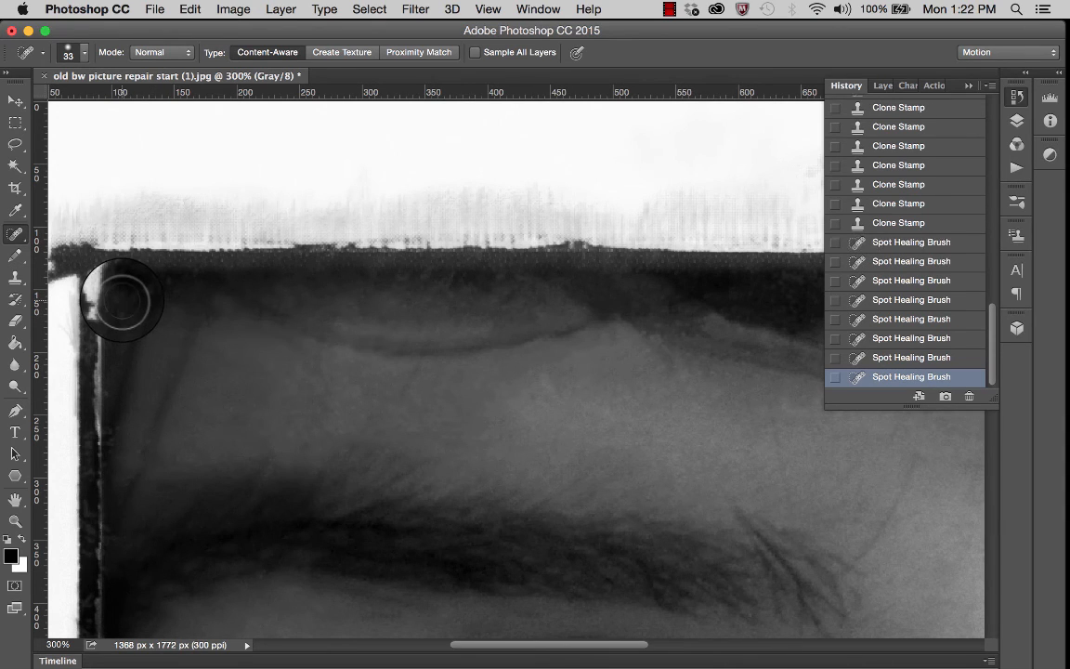
pyautogui.click(104, 272)
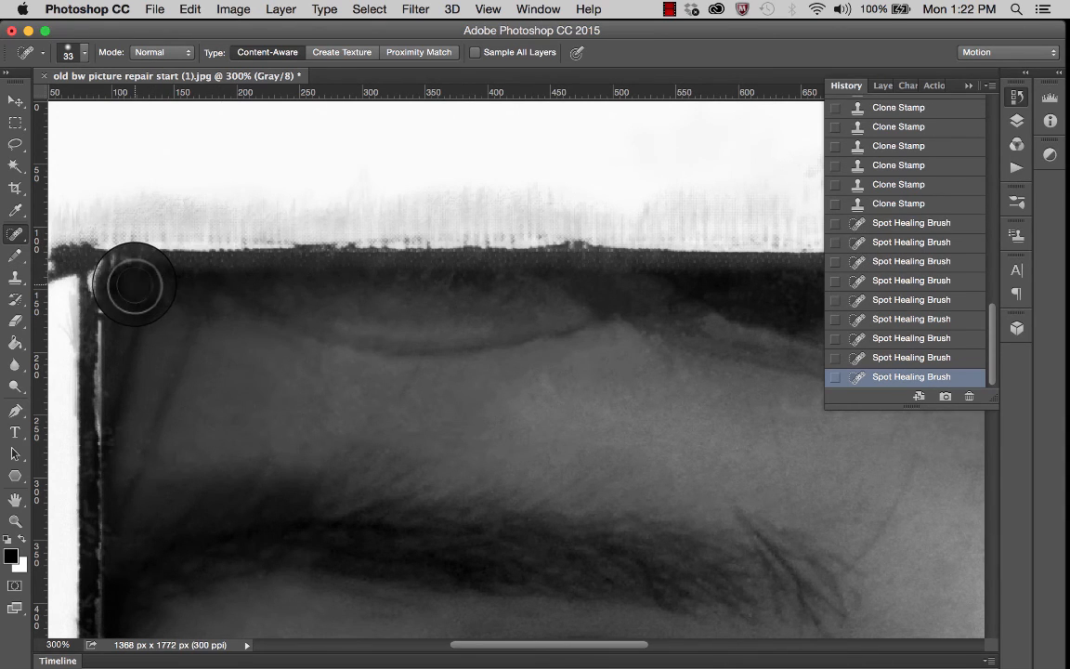
pyautogui.click(158, 272)
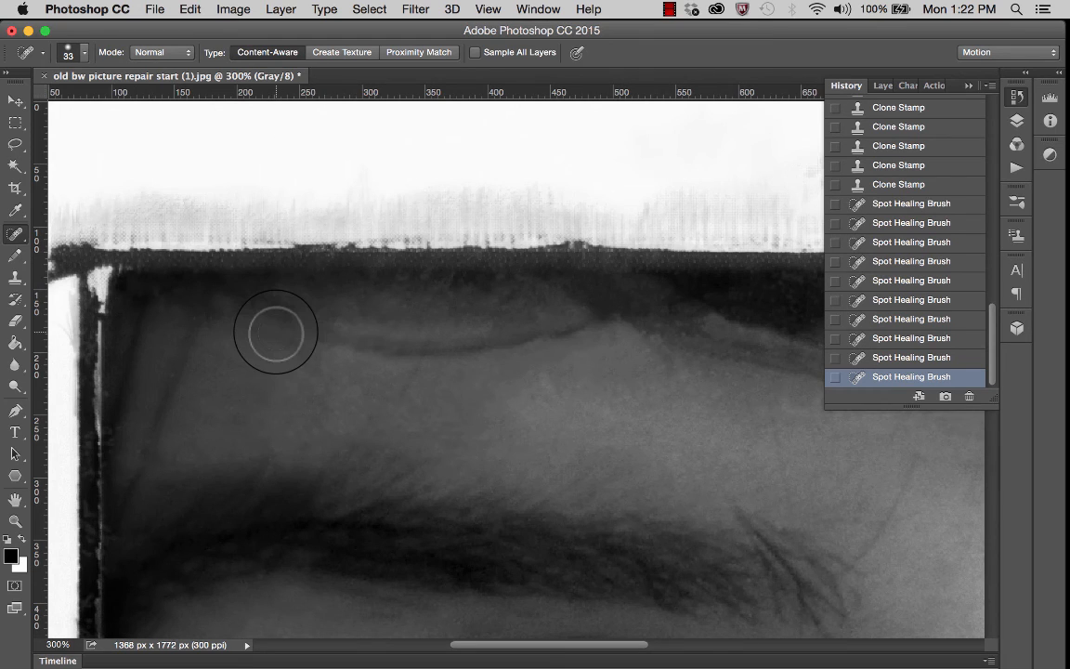
# Heal the small specks on the forehead and the bridge of the nose between the eyes with the 33 px Spot Healing Brush
pyautogui.press('super+minus')
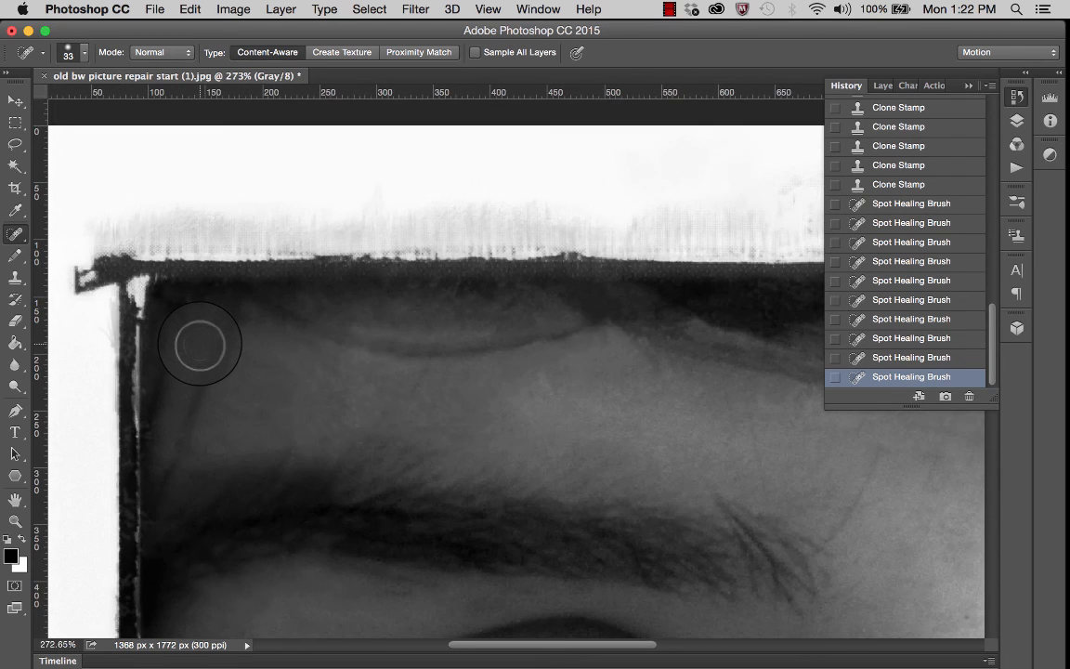
pyautogui.hscroll(10, 200, 345)
pyautogui.scroll(-4, 199, 345)
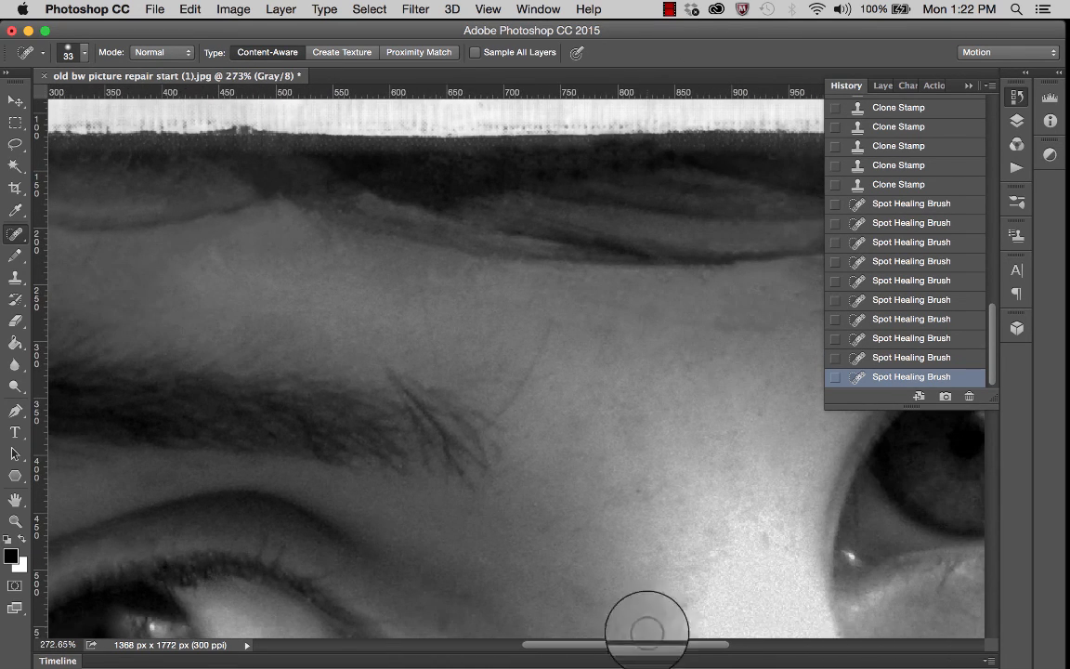
pyautogui.scroll(-8, 699, 573)
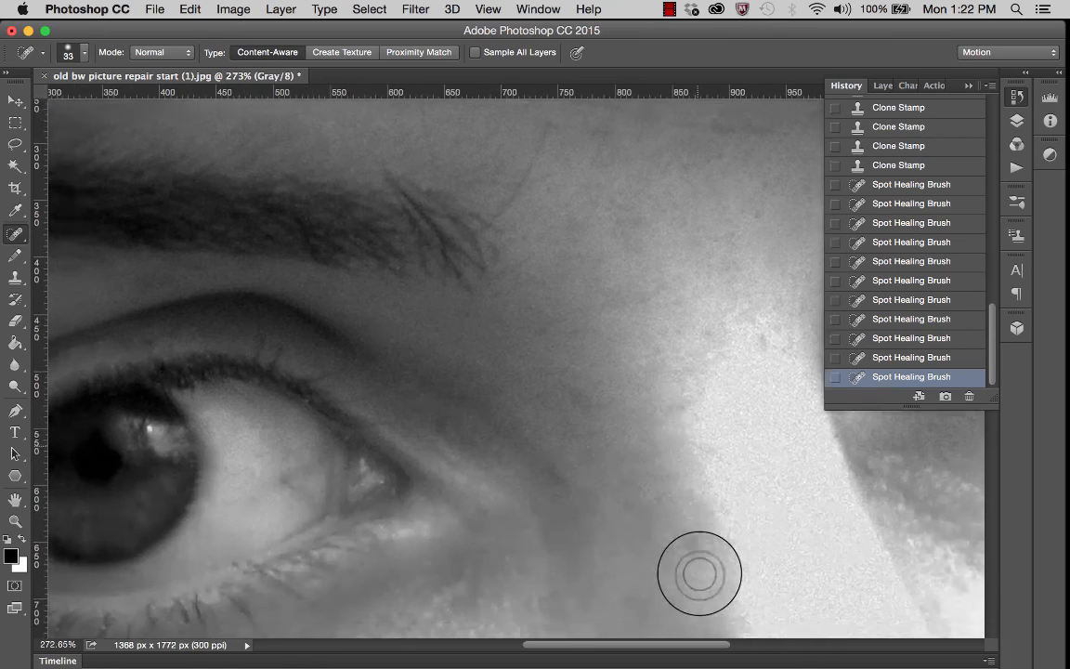
pyautogui.scroll(-3, 700, 573)
pyautogui.scroll(6, 700, 573)
pyautogui.hscroll(3, 700, 573)
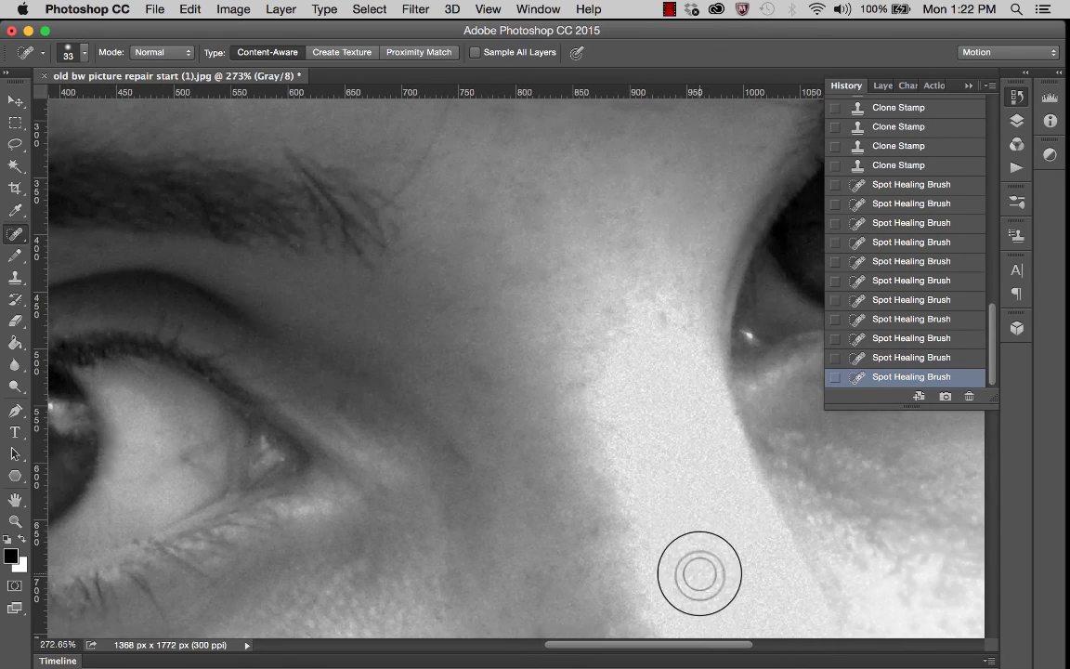
pyautogui.click(652, 192)
# Heal the dark specks on the cheek below the photo's left-hand eye with the 33 px Spot Healing Brush
pyautogui.scroll(-7, 520, 409)
pyautogui.hscroll(-5, 520, 408)
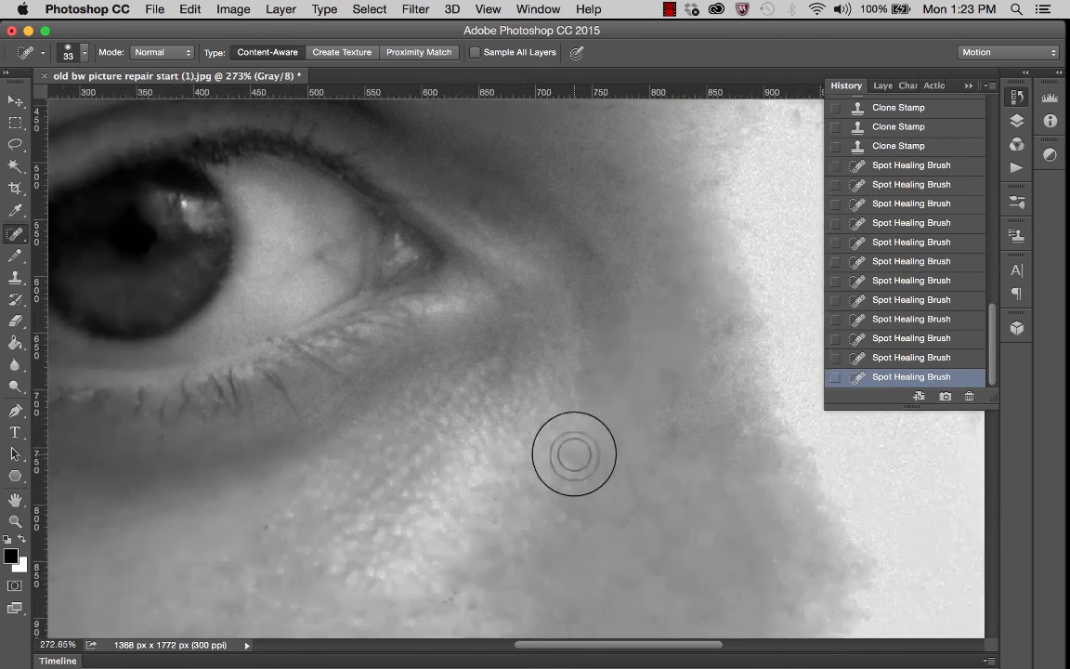
pyautogui.click(274, 497)
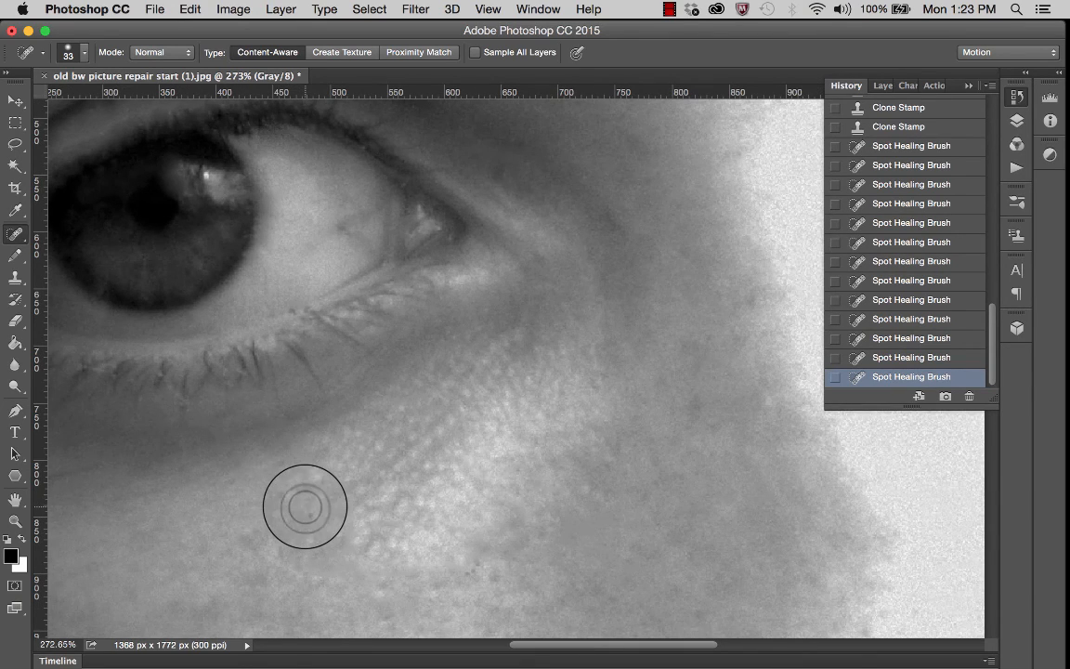
pyautogui.click(304, 505)
pyautogui.scroll(-10, 540, 529)
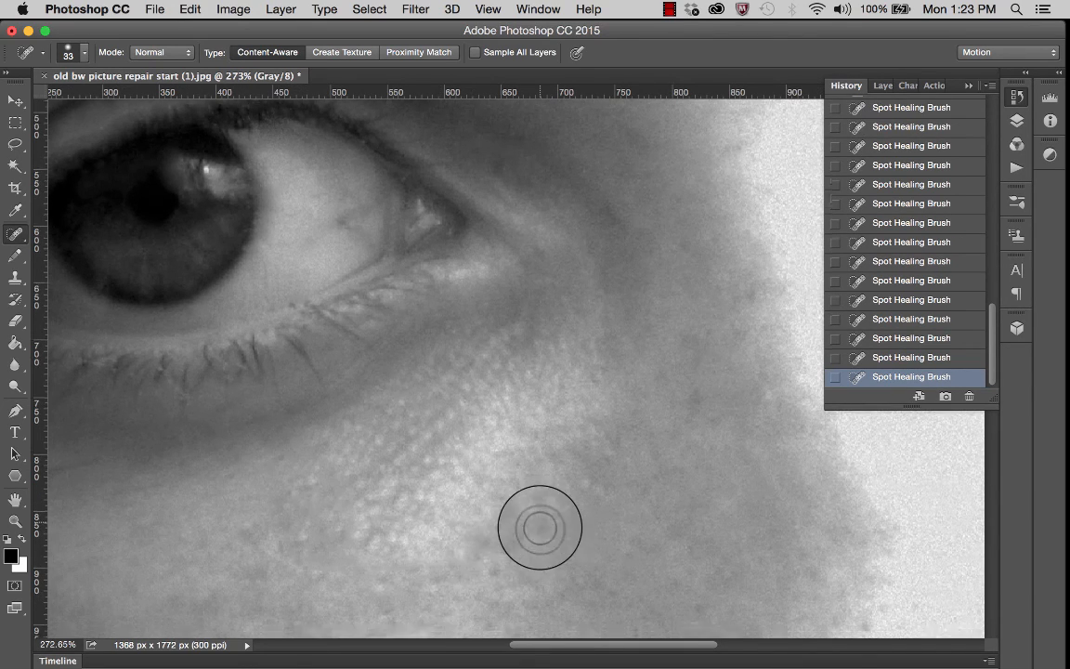
# Examine the cheek, nose, mouth and the photo's lower border for remaining specks and damage
pyautogui.hscroll(-5, 540, 528)
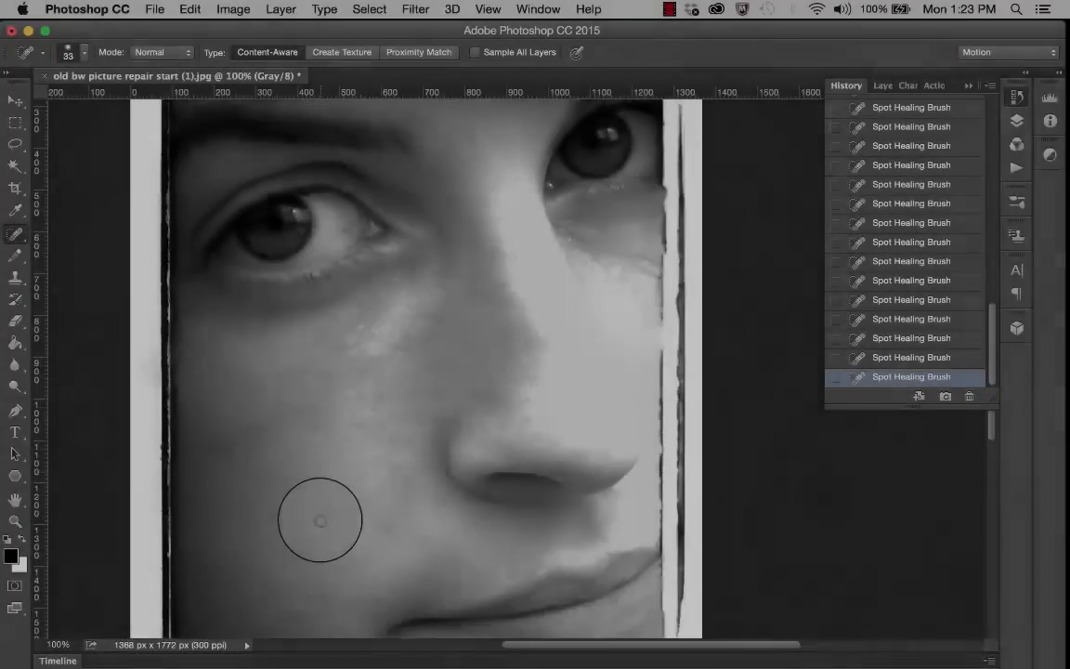
pyautogui.scroll(-3, 320, 521)
pyautogui.scroll(1, 319, 521)
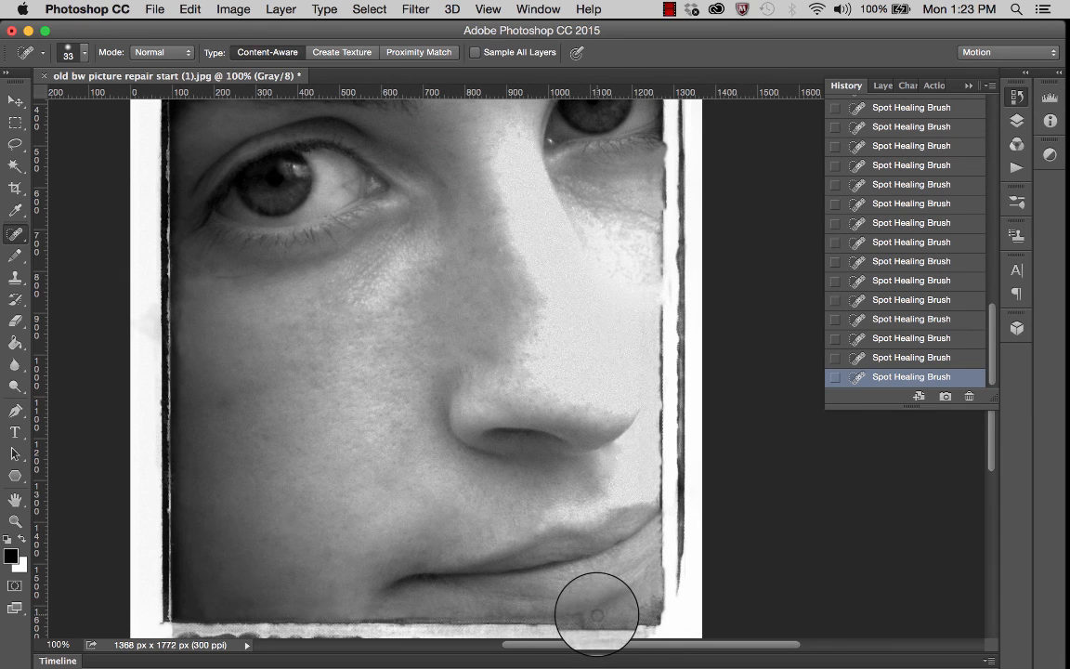
pyautogui.scroll(3, 596, 615)
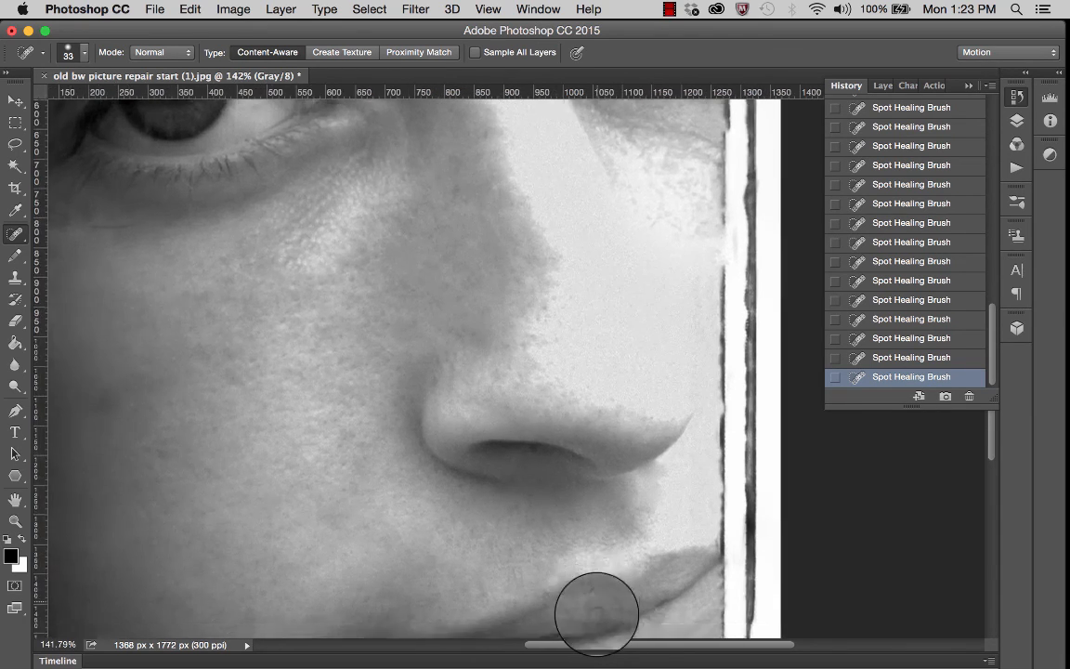
pyautogui.scroll(-5, 597, 610)
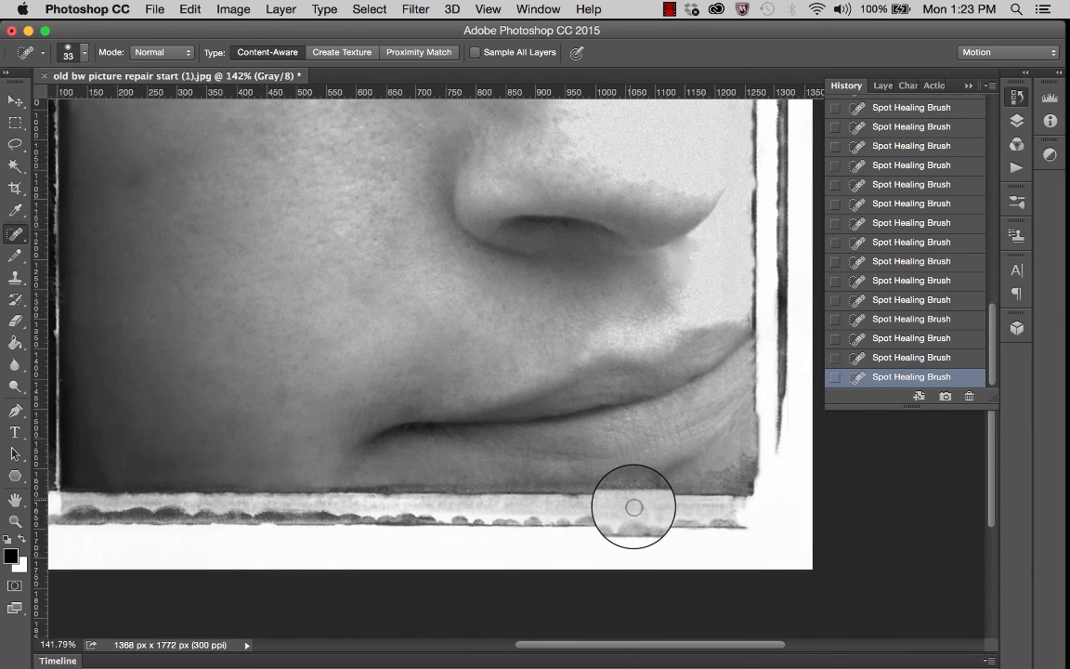
pyautogui.scroll(3, 633, 506)
pyautogui.scroll(-2, 643, 504)
pyautogui.hscroll(8, 644, 504)
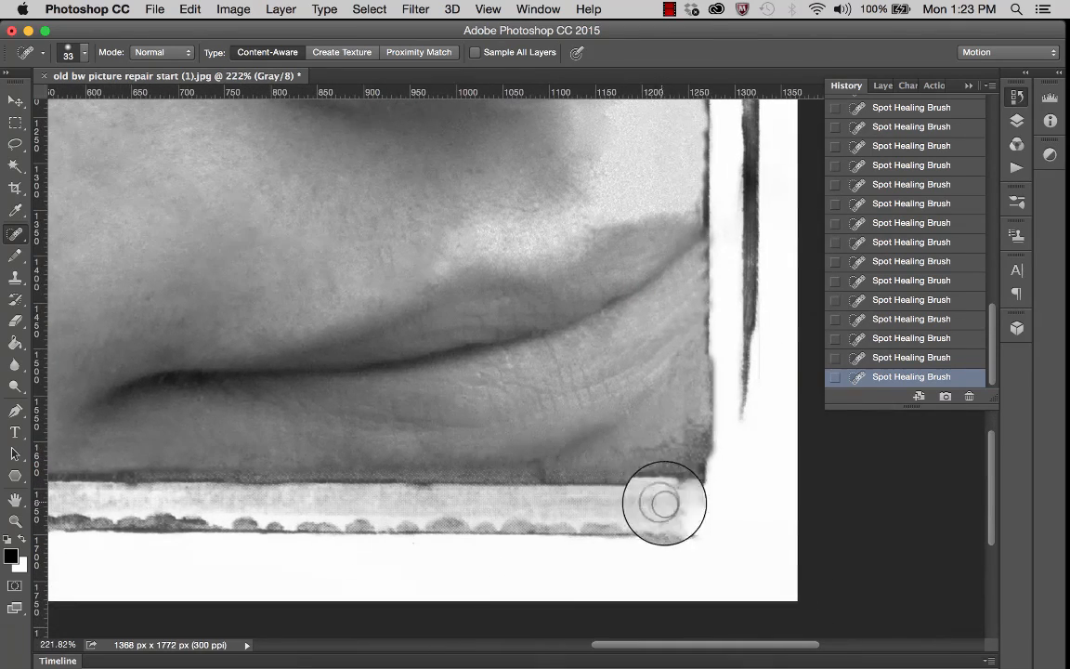
# Set the Clone Stamp size to 12 px and cover the dark speck and vertical mark below the lower lip
pyautogui.scroll(3, 530, 502)
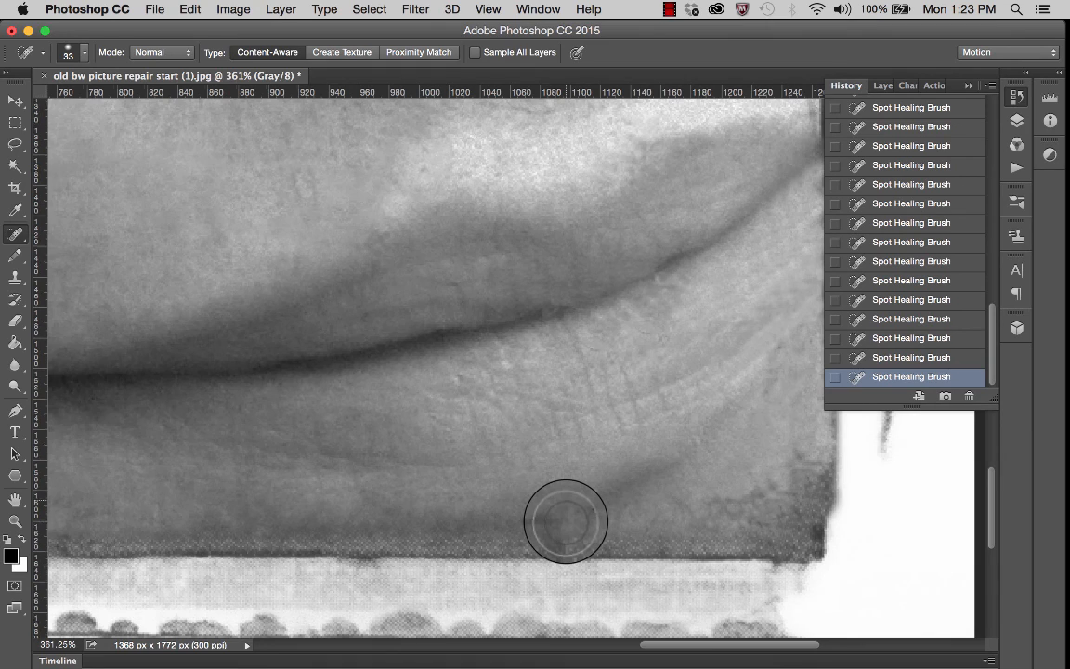
pyautogui.scroll(3, 566, 521)
pyautogui.scroll(-4, 565, 521)
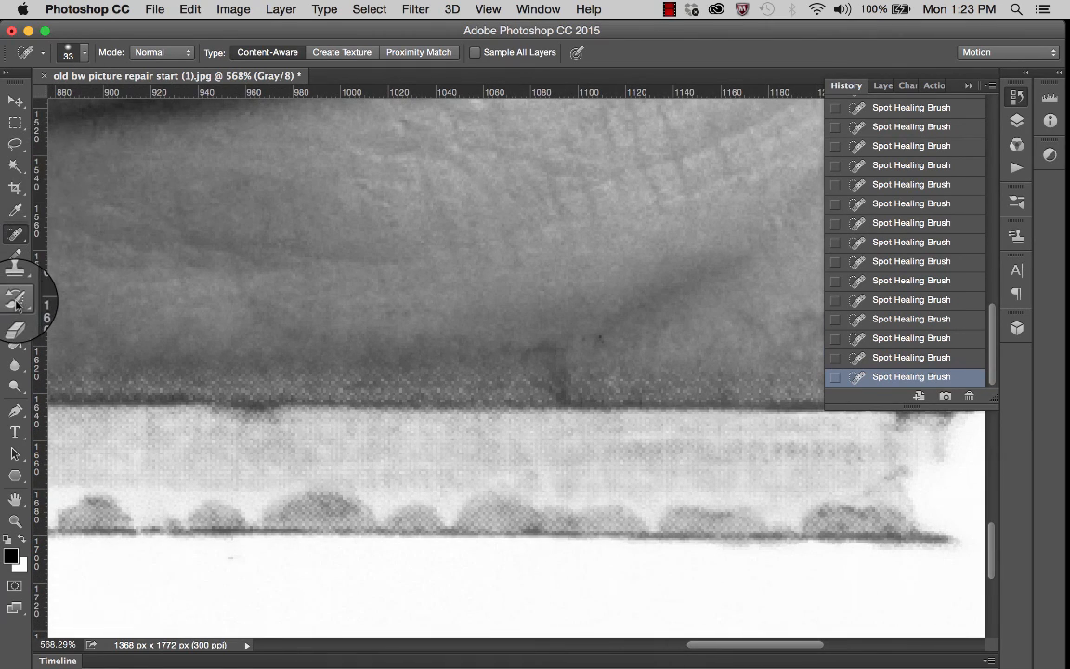
pyautogui.click(15, 267)
pyautogui.click(70, 52)
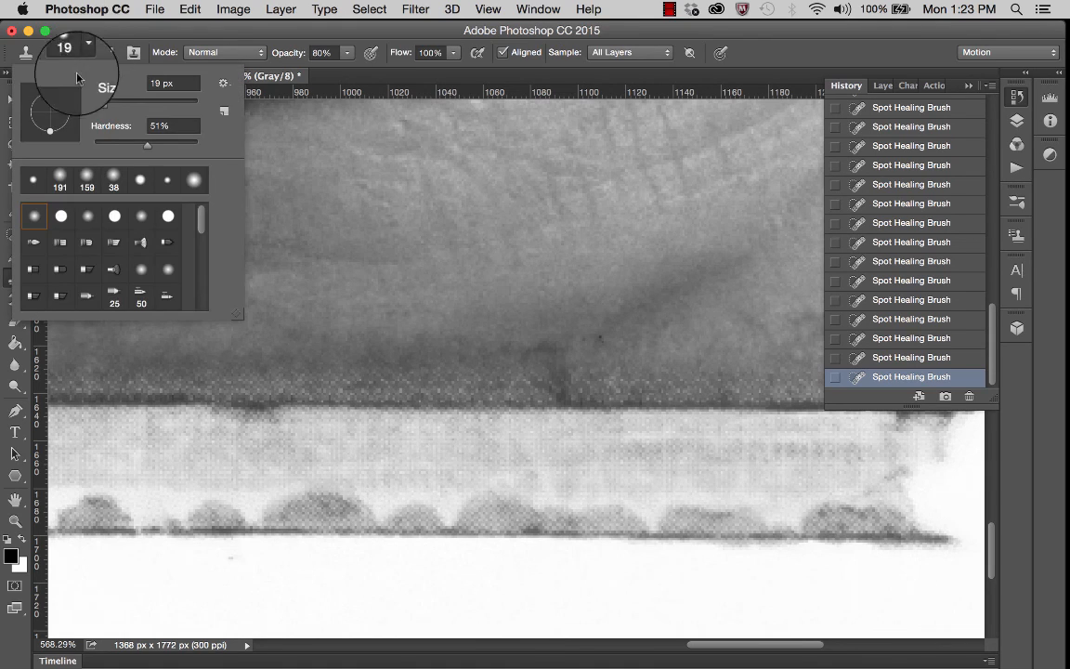
pyautogui.moveTo(103, 102); pyautogui.dragTo(99, 102)
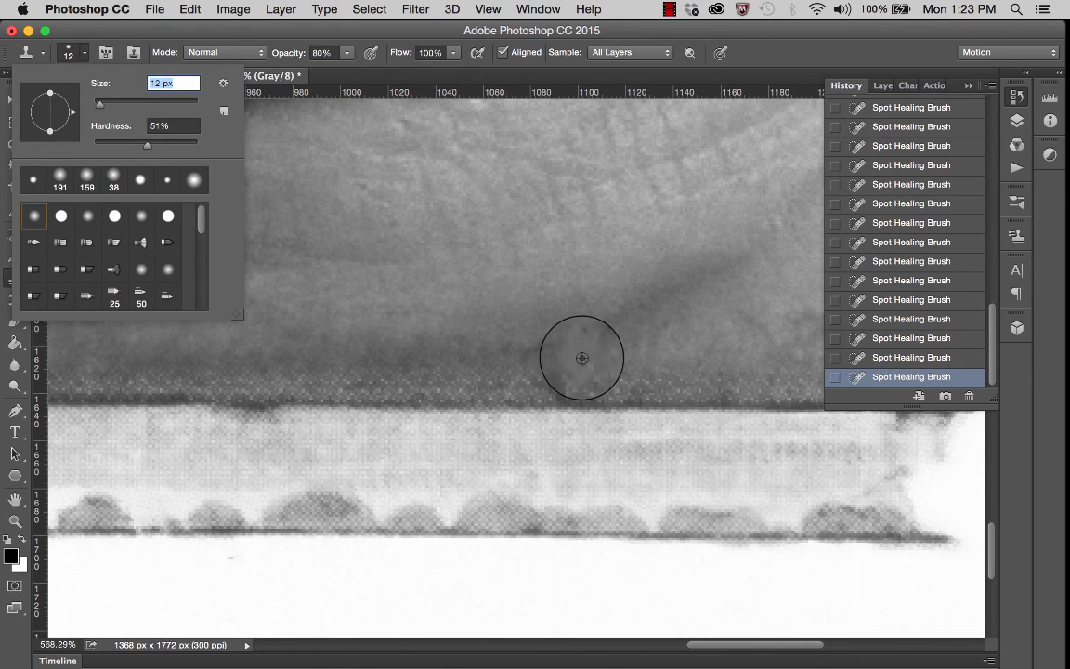
pyautogui.keyDown('alt'); pyautogui.click(581, 359); pyautogui.keyUp('alt')
pyautogui.click(580, 359)
pyautogui.click(588, 361)
pyautogui.click(596, 364)
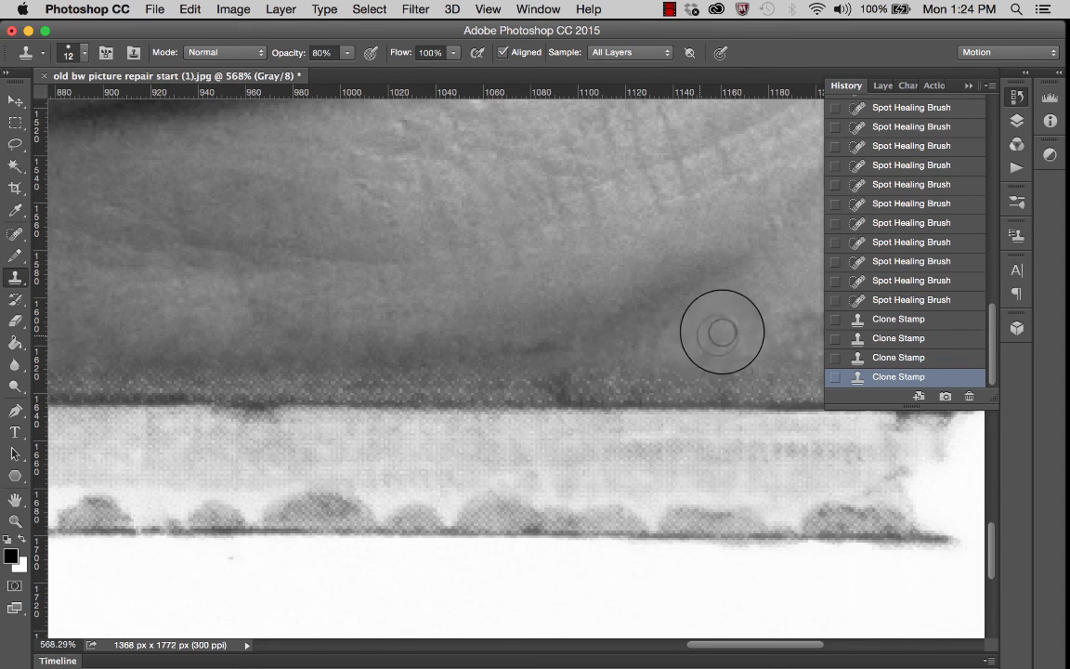
# Clone clean skin over the dark blotches beside the shadow fold under the lip, using the 12 px Clone Stamp at 80% opacity
pyautogui.hscroll(5, 723, 333)
pyautogui.scroll(2, 713, 337)
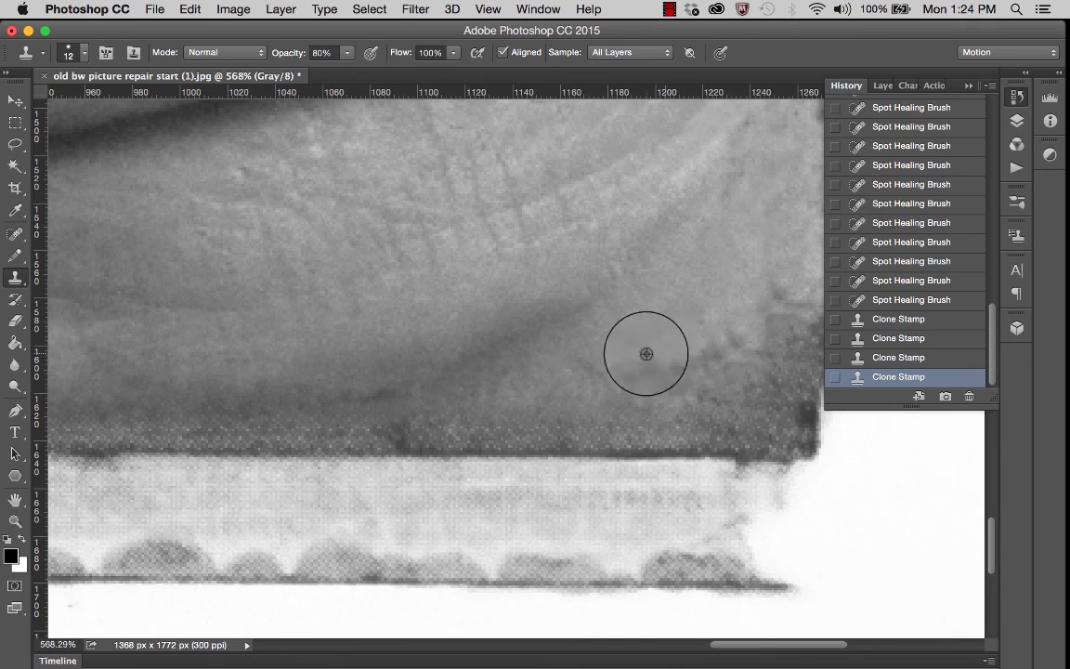
pyautogui.keyDown('alt'); pyautogui.click(549, 332); pyautogui.keyUp('alt')
pyautogui.click(637, 371)
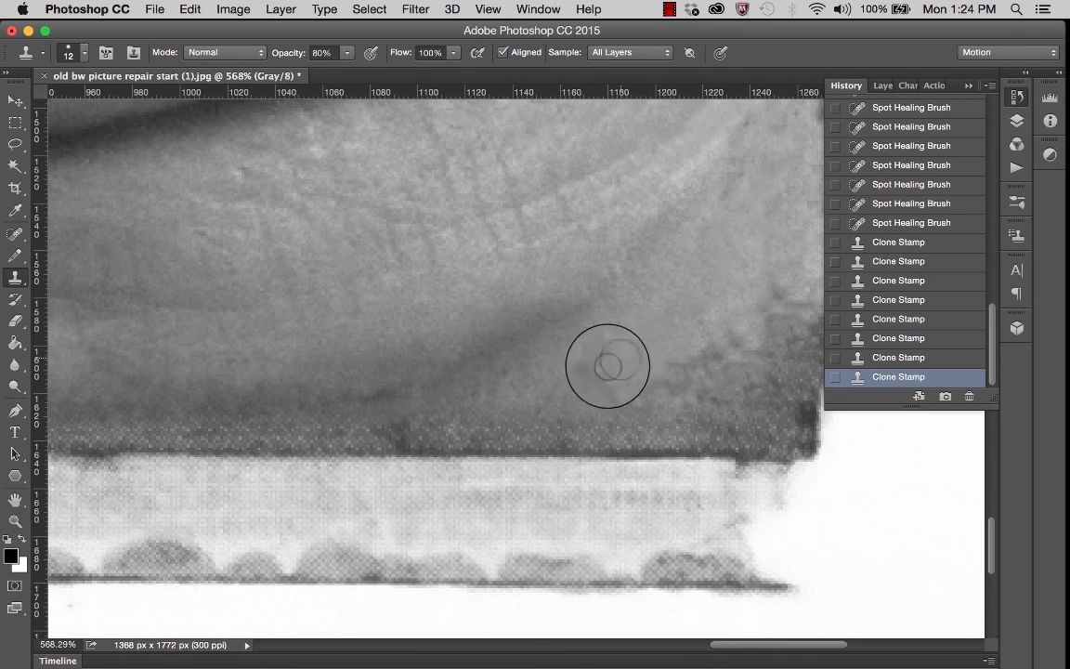
# Clone nearby skin over the inner edge of the dark mottling at the photo's lower-right corner and review the whole picture
pyautogui.hscroll(5, 714, 335)
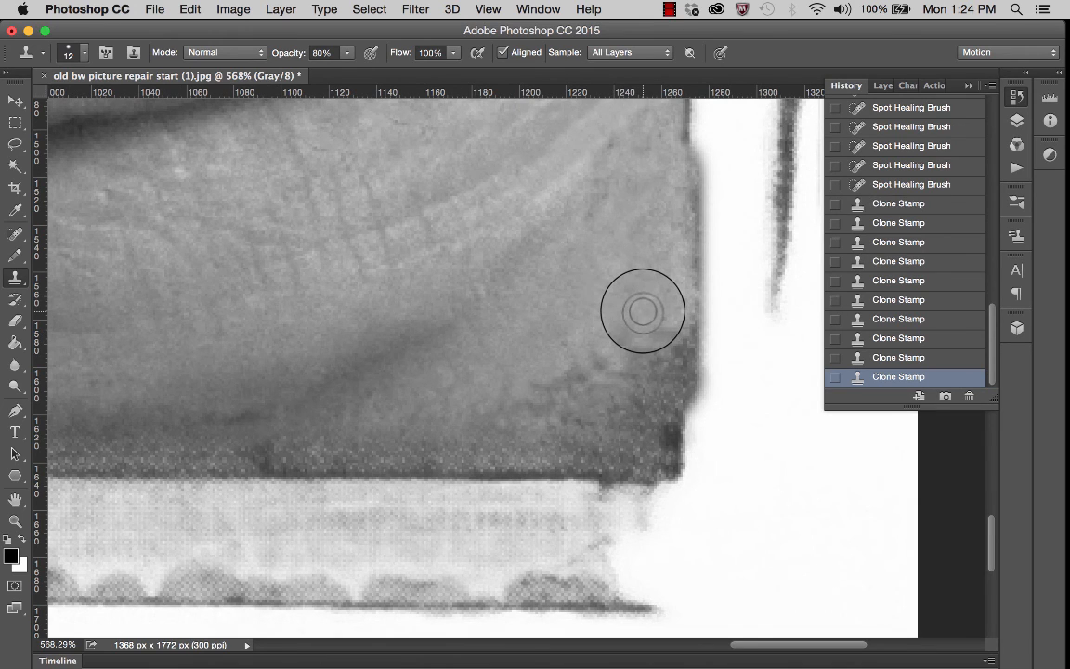
pyautogui.scroll(-1, 586, 329)
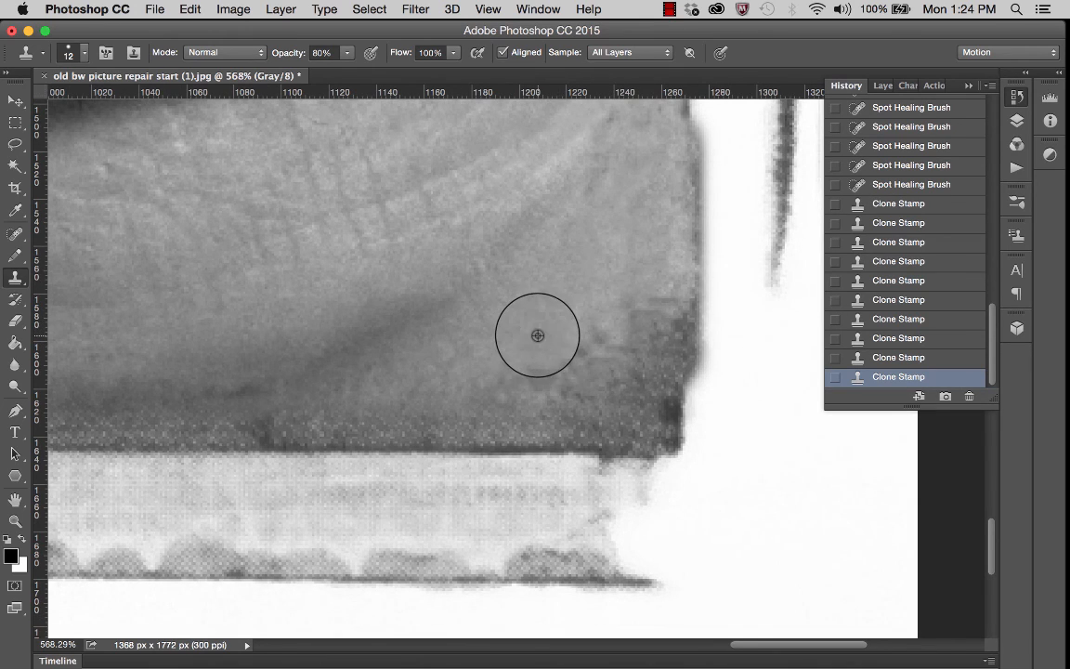
pyautogui.keyDown('alt'); pyautogui.click(540, 337); pyautogui.keyUp('alt')
pyautogui.click(540, 358)
pyautogui.keyDown('alt'); pyautogui.click(546, 338); pyautogui.keyUp('alt')
pyautogui.click(557, 355)
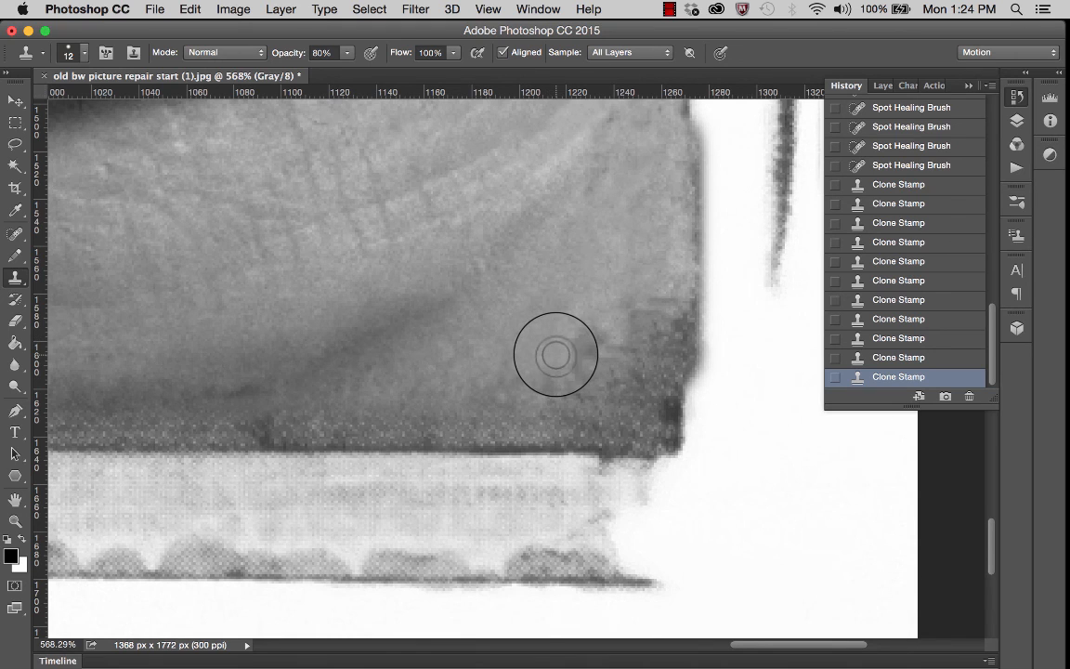
pyautogui.keyDown('alt'); pyautogui.click(585, 295); pyautogui.keyUp('alt')
pyautogui.keyDown('alt'); pyautogui.click(552, 321); pyautogui.keyUp('alt')
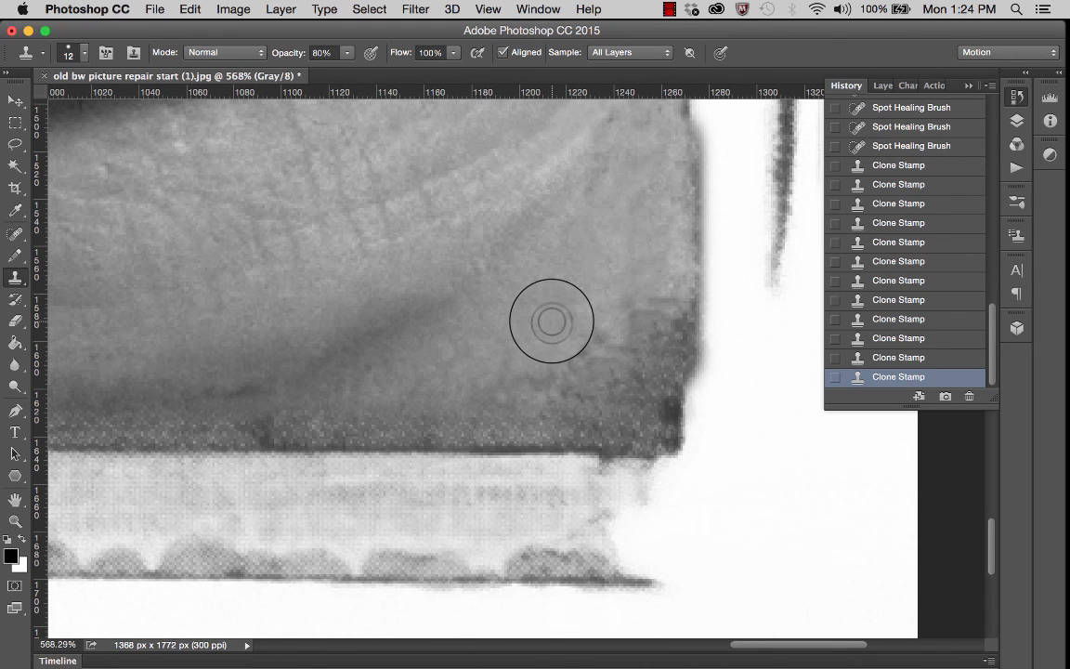
pyautogui.scroll(3, 552, 322)
pyautogui.scroll(-5, 551, 322)
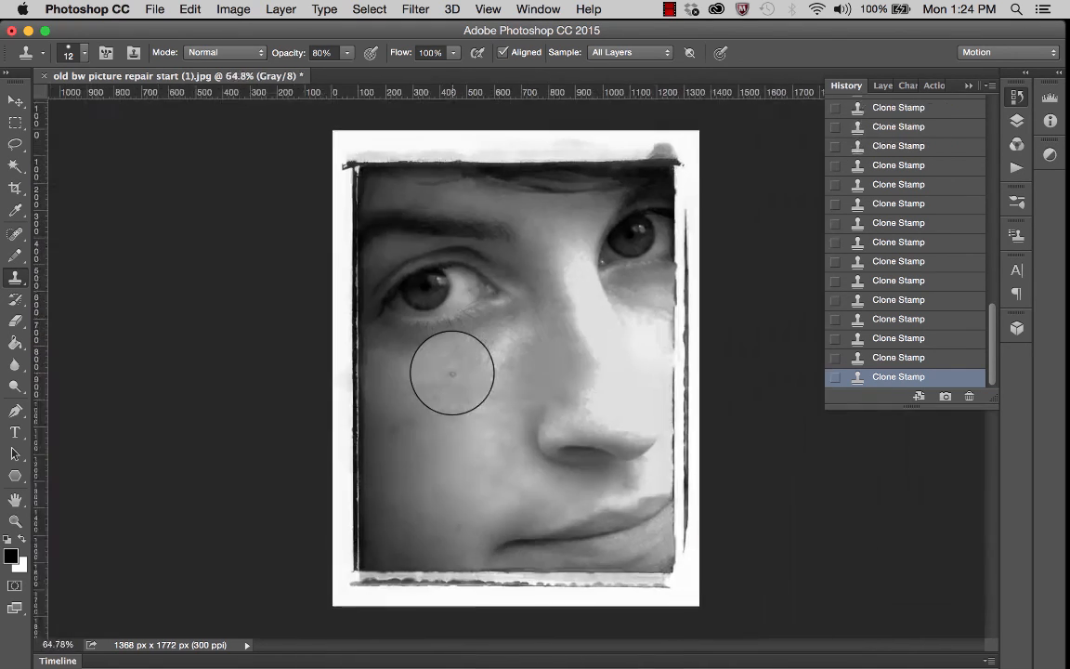
pyautogui.scroll(-1, 453, 372)
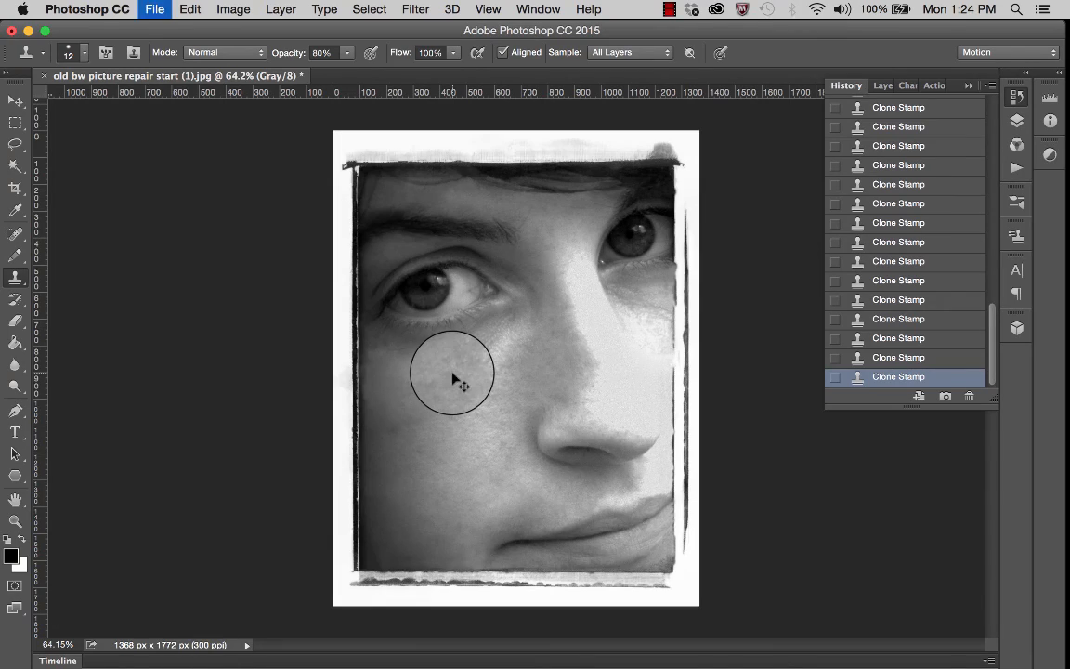